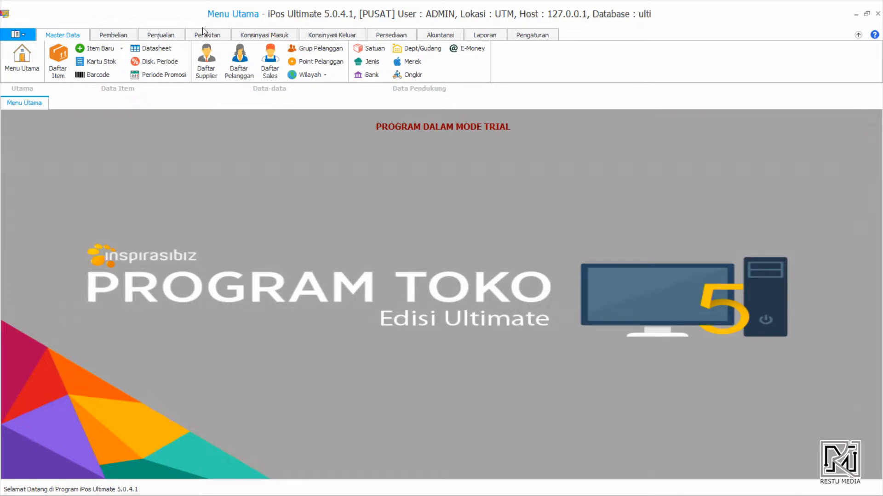
# Create a new salesperson record with an automatic code, filling in the salesperson's name and address.
pyautogui.click(272, 58)
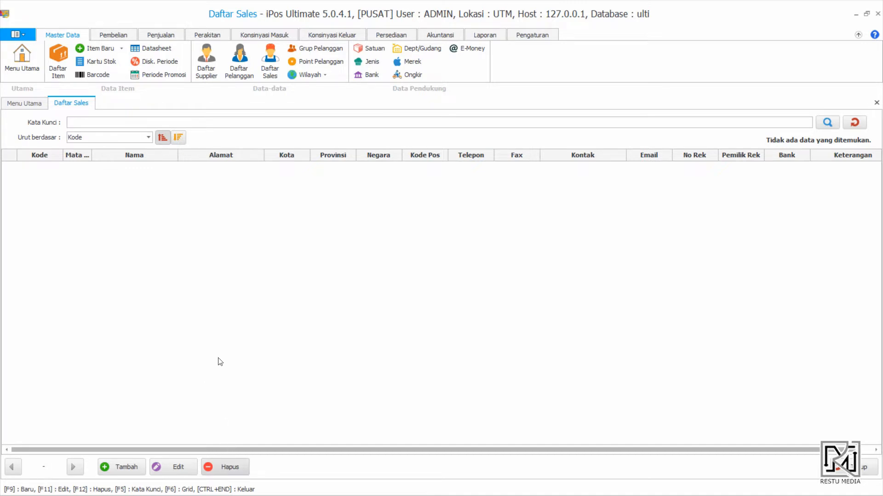
pyautogui.click(131, 470)
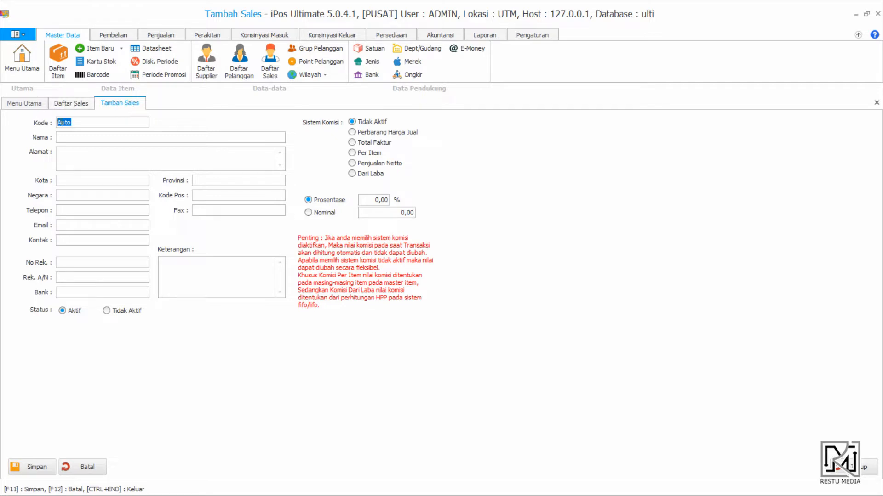
pyautogui.click(70, 124)
pyautogui.click(81, 138)
pyautogui.write('Andi')
pyautogui.click(85, 163)
pyautogui.write('Jl. Cinere Raya')
pyautogui.write(', De')
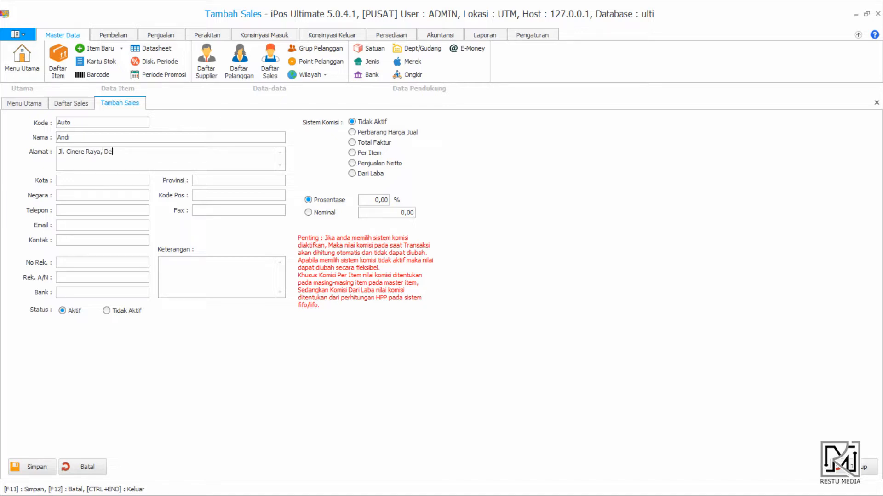
pyautogui.write('pok, Jawa Barat')
# Go through the optional city, country, contact, bank account, fax and notes fields of the new salesperson form.
pyautogui.click(87, 180)
pyautogui.click(60, 195)
pyautogui.click(62, 210)
pyautogui.click(64, 211)
pyautogui.click(62, 226)
pyautogui.click(67, 240)
pyautogui.click(68, 264)
pyautogui.click(58, 278)
pyautogui.click(66, 292)
pyautogui.click(204, 179)
pyautogui.click(208, 211)
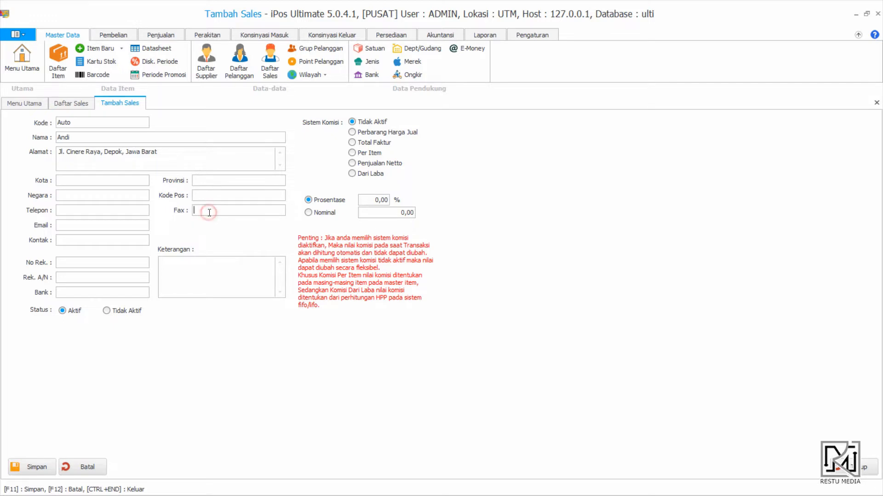
pyautogui.click(179, 264)
# Set the salesperson's status to Aktif and save the record without adding another one.
pyautogui.click(65, 314)
pyautogui.click(107, 311)
pyautogui.click(62, 311)
pyautogui.click(45, 469)
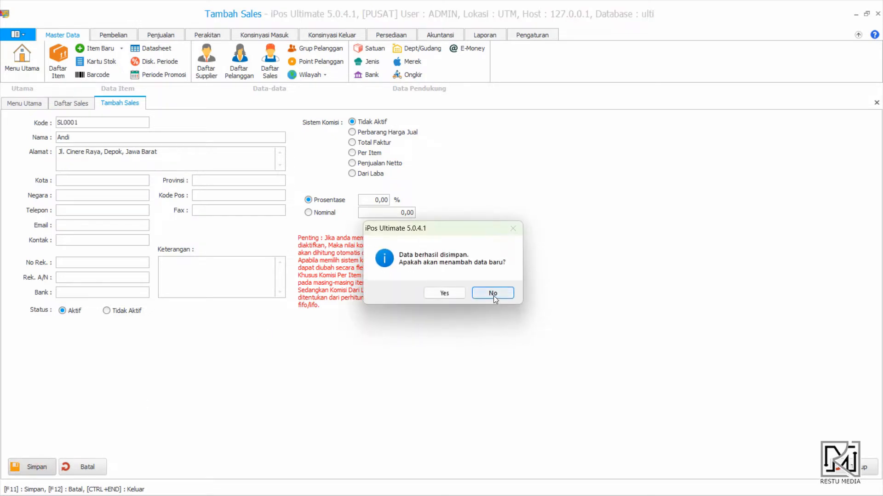
pyautogui.click(491, 294)
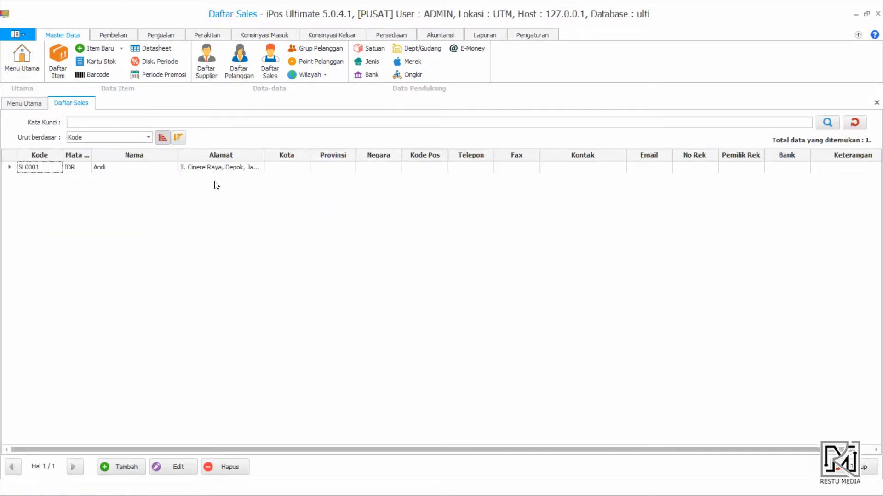
# Edit salesperson SL0001 to use the Perbarang Harga Jual commission system at 10 percent, and save the record.
pyautogui.click(109, 170)
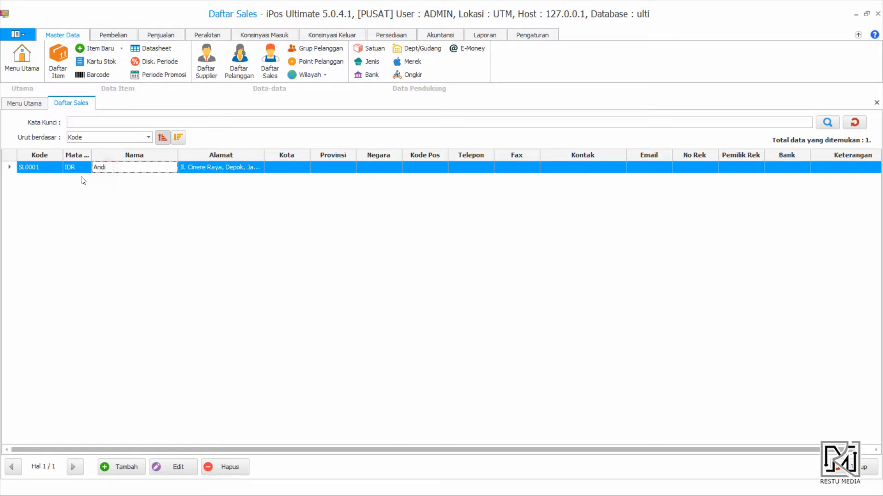
pyautogui.rightClick(119, 171)
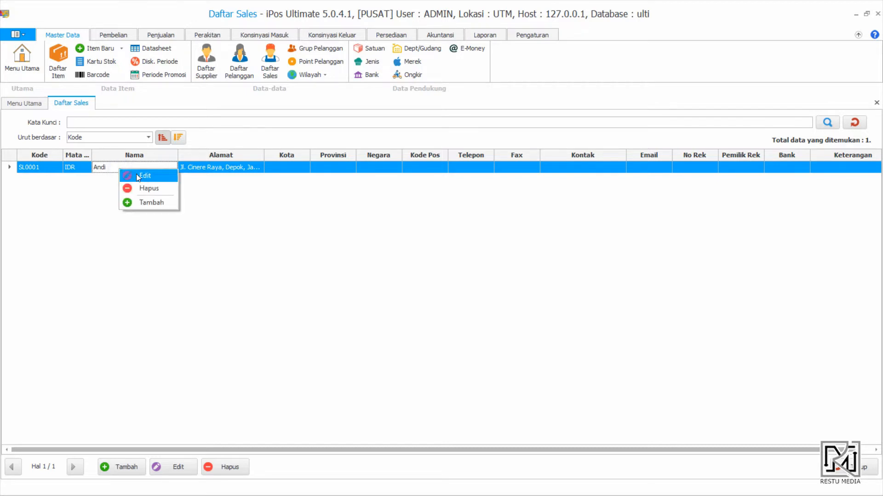
pyautogui.click(138, 175)
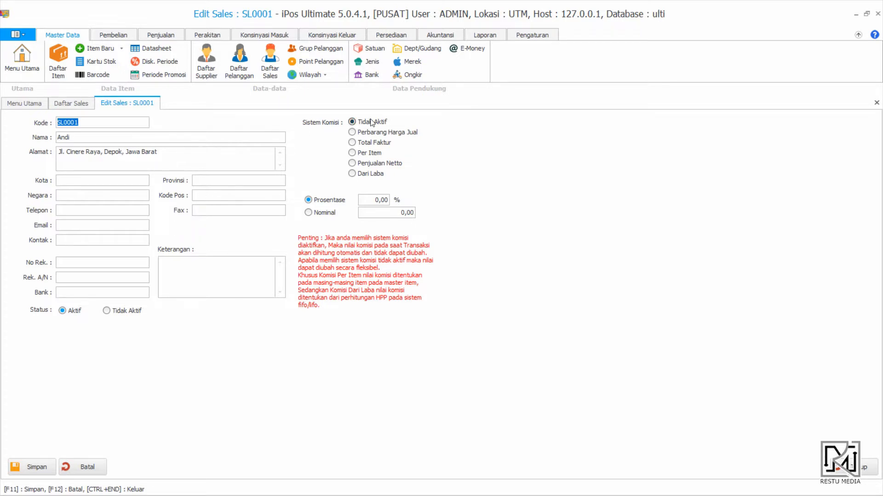
pyautogui.click(381, 123)
pyautogui.click(381, 132)
pyautogui.click(369, 200)
pyautogui.write('1')
pyautogui.click(36, 467)
pyautogui.click(471, 292)
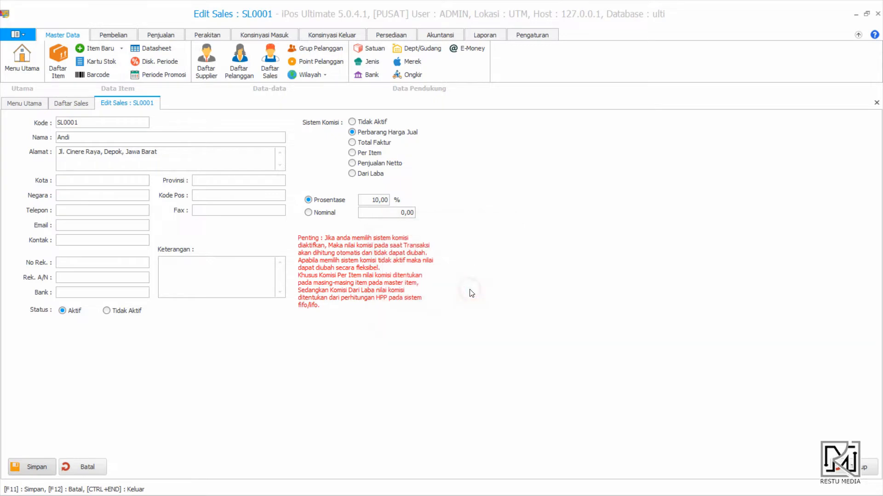
# Open the item list and start importing item data from Excel.
pyautogui.click(60, 54)
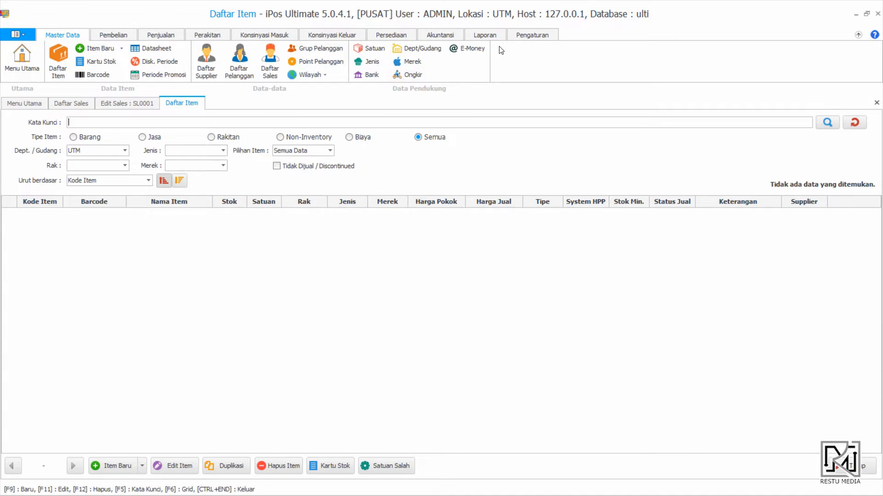
pyautogui.click(532, 35)
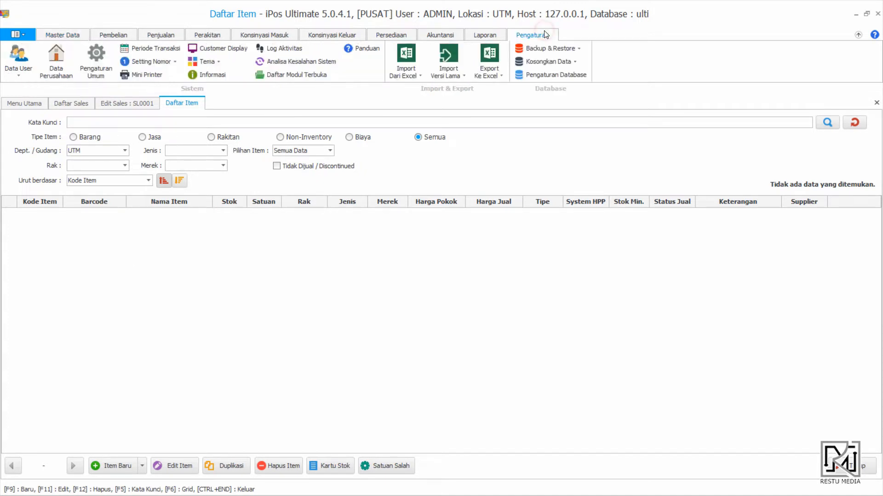
pyautogui.click(410, 77)
pyautogui.click(416, 86)
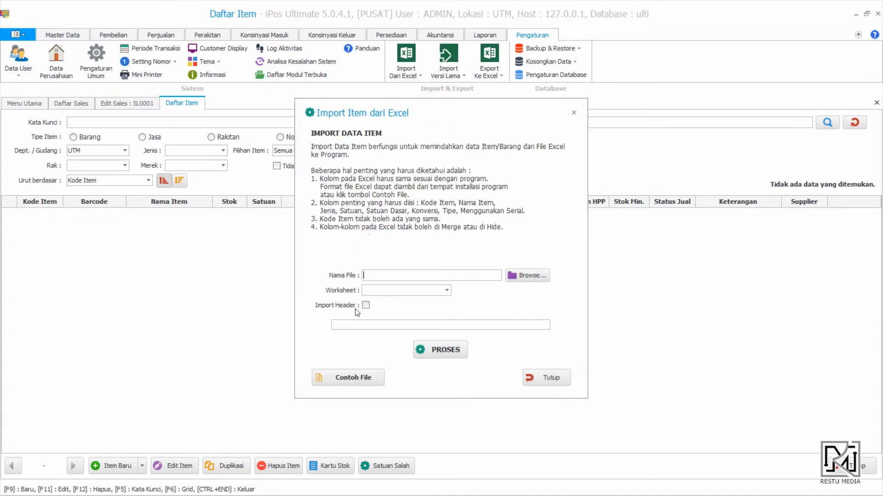
# Choose IMPORT_ITEM_V2.xls from the iPos 5.0 Ultimate contoh folder under Program Files (x86)\Inspirasibiz as the import file.
pyautogui.click(527, 275)
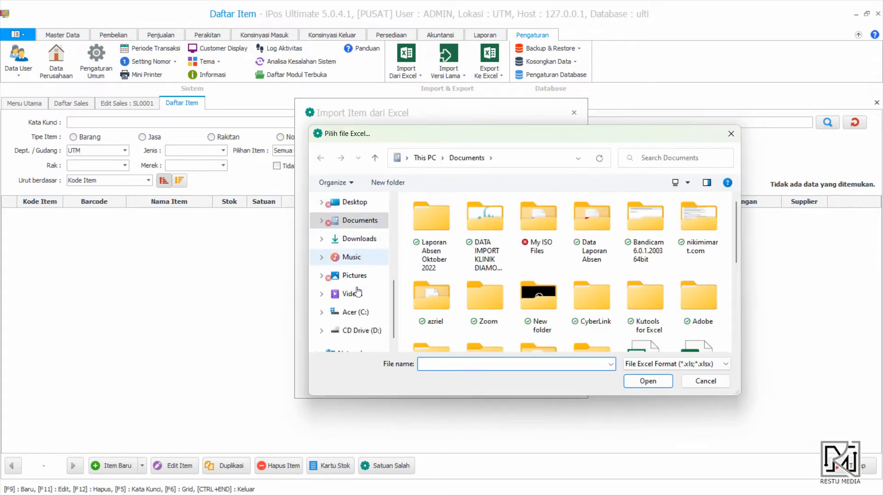
pyautogui.click(363, 278)
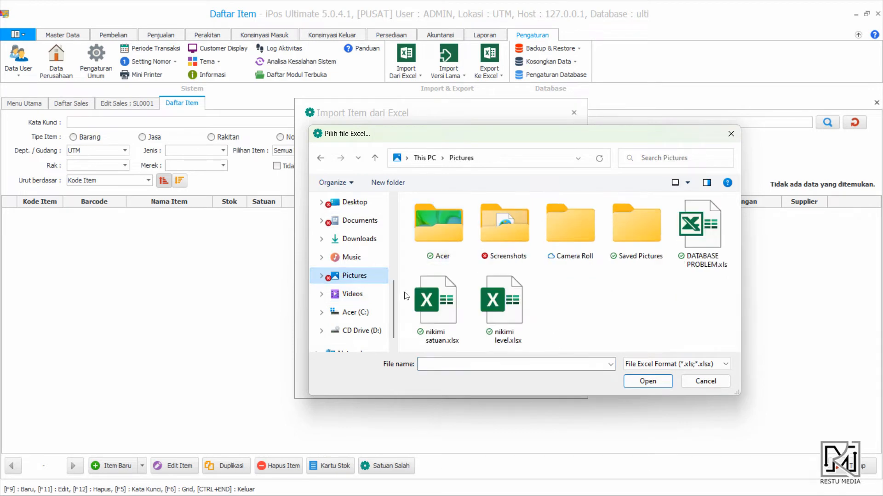
pyautogui.click(355, 312)
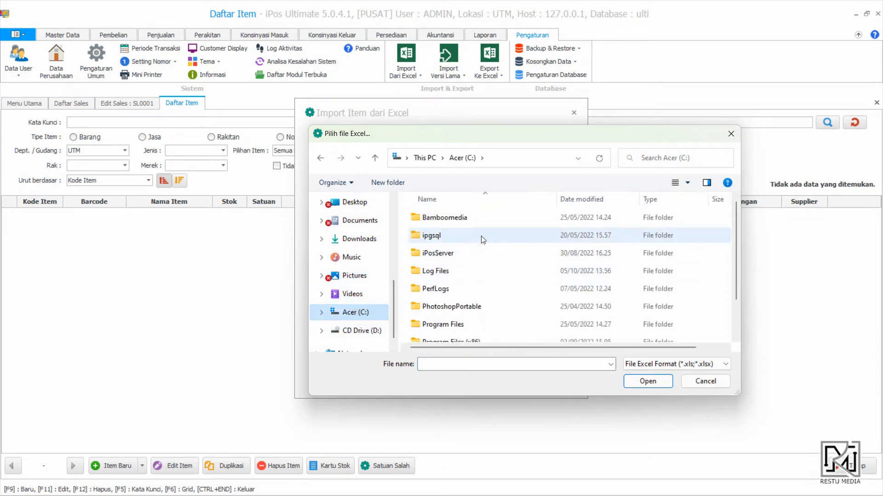
pyautogui.doubleClick(458, 300)
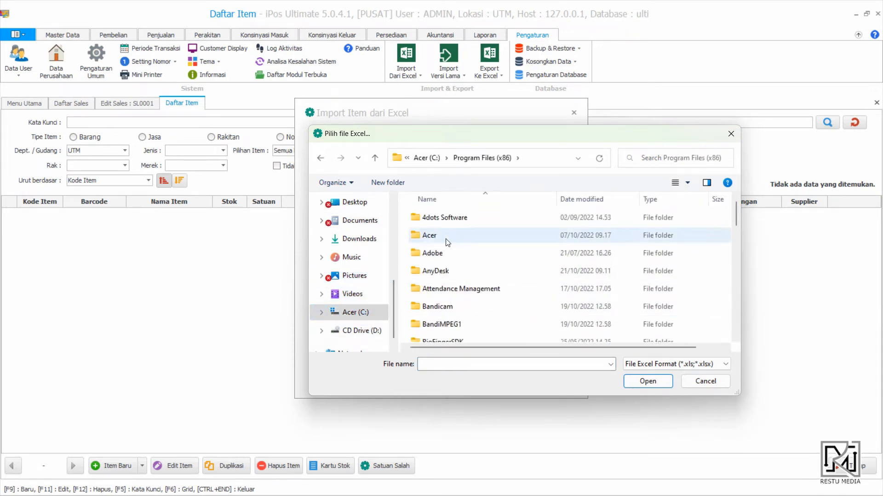
pyautogui.scroll(-4, 453, 309)
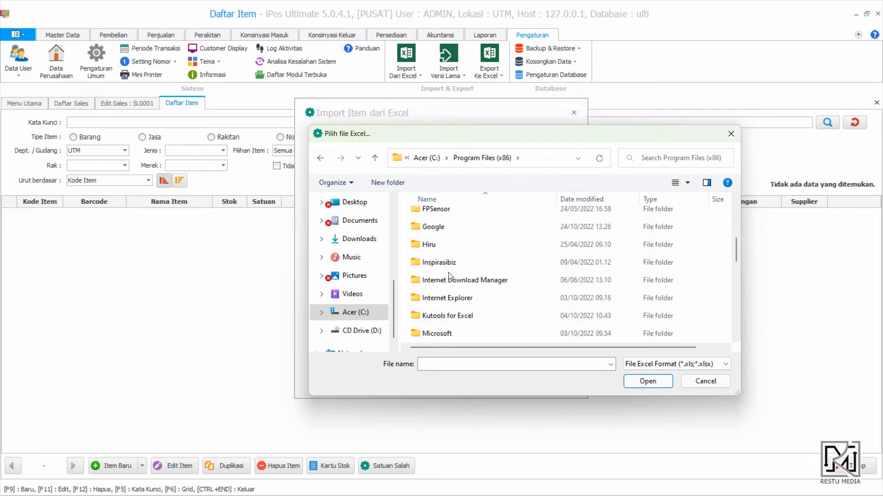
pyautogui.doubleClick(451, 268)
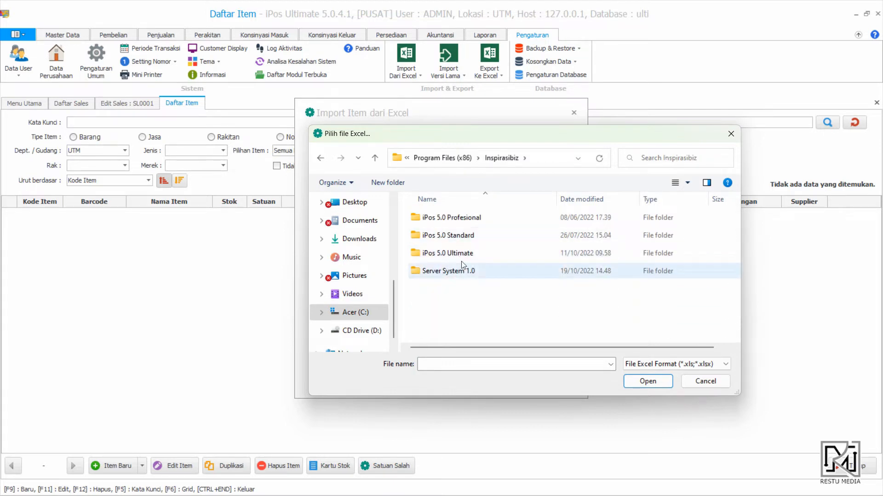
pyautogui.click(461, 260)
pyautogui.doubleClick(462, 260)
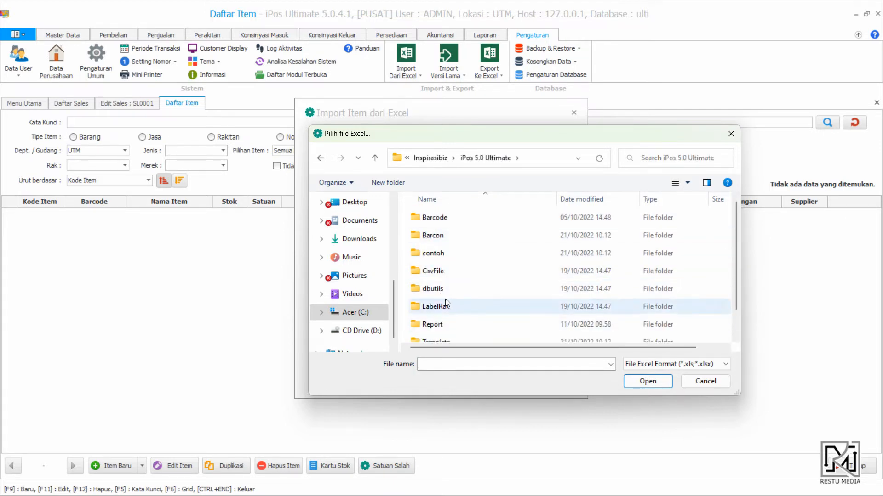
pyautogui.doubleClick(444, 254)
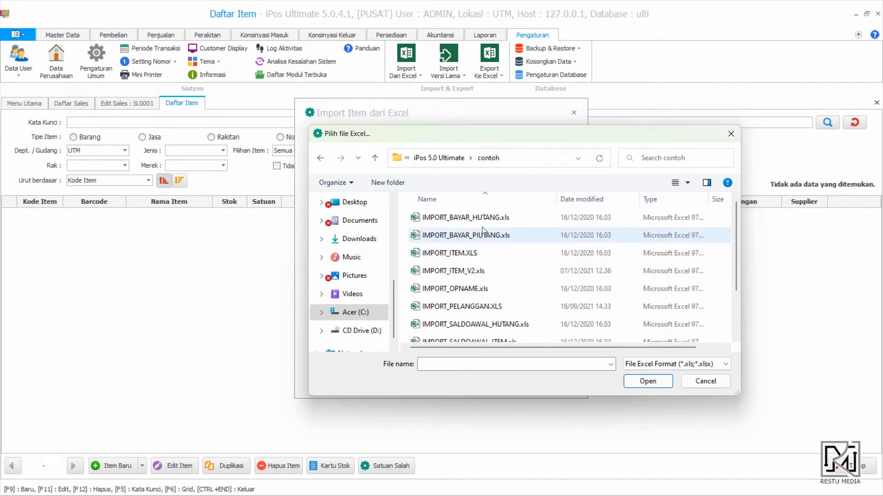
pyautogui.doubleClick(495, 271)
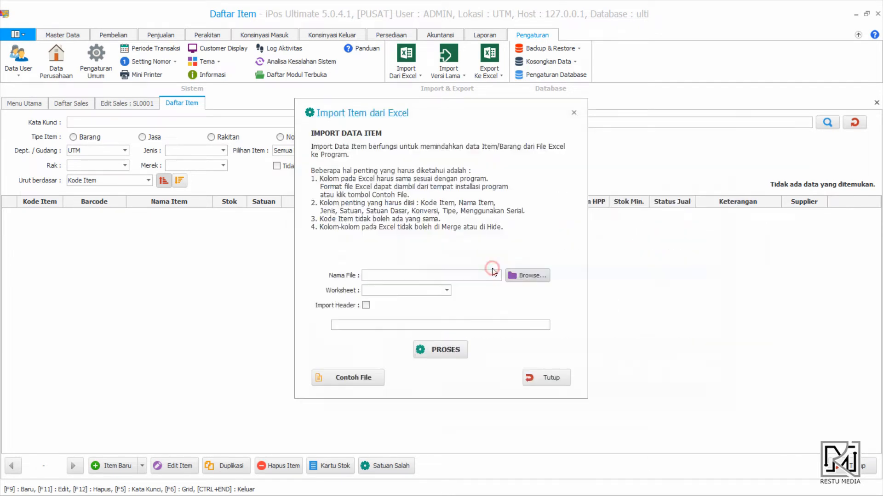
# Import the DATA ITEM 1 HARGA worksheet, close the import dialog and refresh the item list.
pyautogui.click(446, 292)
pyautogui.click(447, 291)
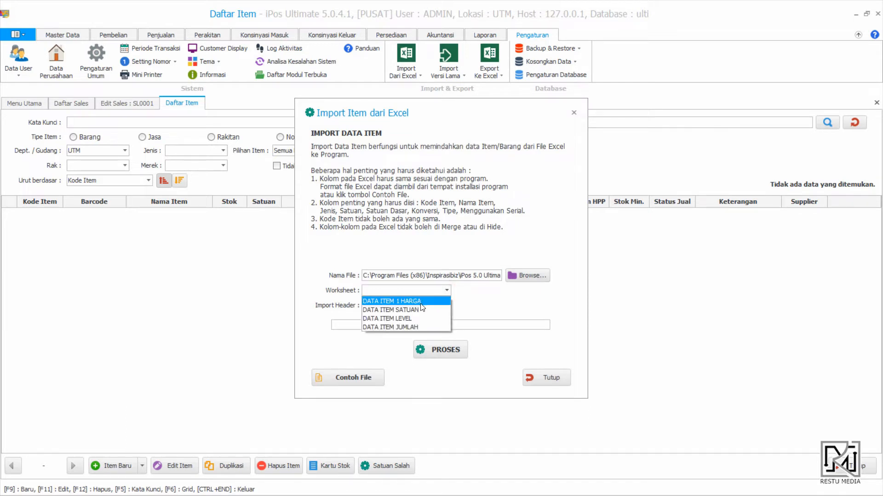
pyautogui.click(391, 301)
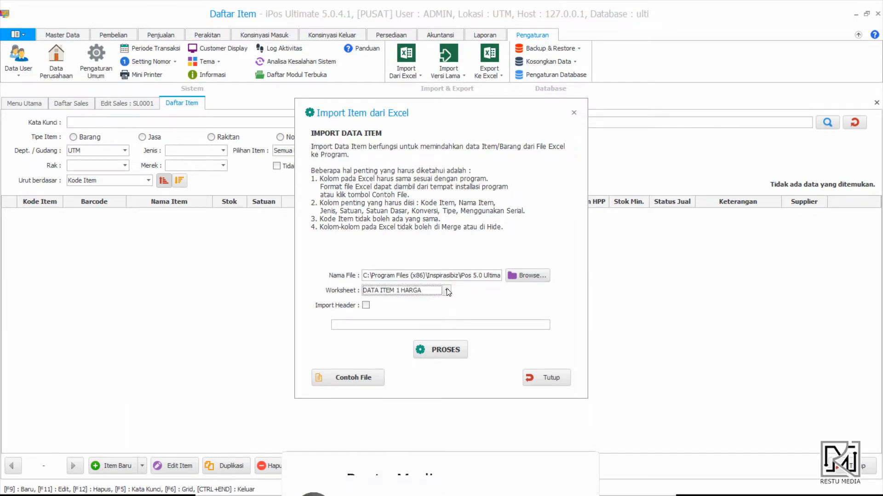
pyautogui.click(448, 349)
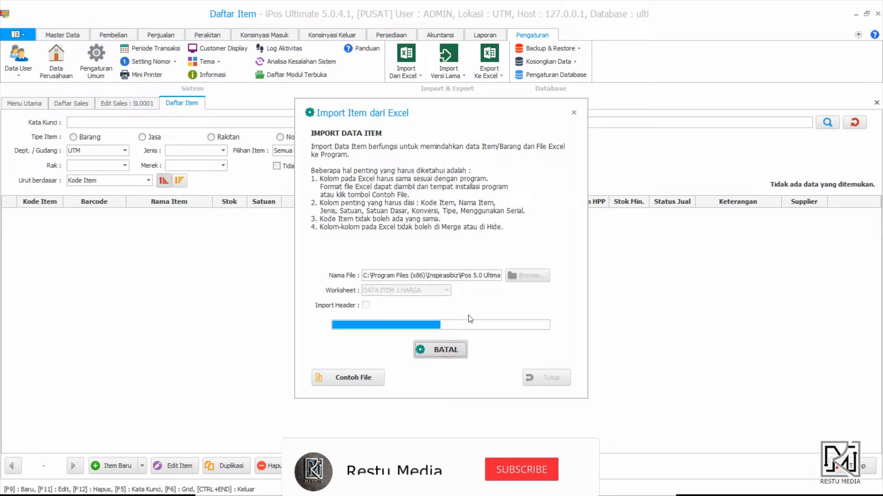
pyautogui.click(530, 292)
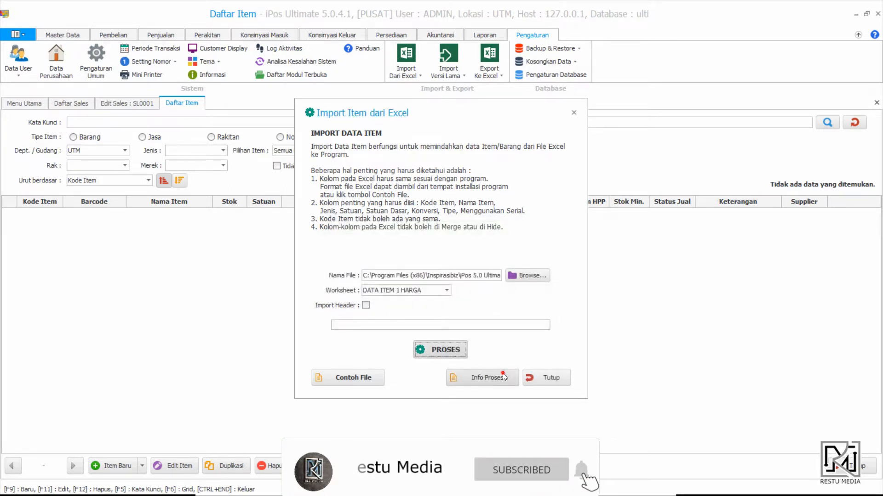
pyautogui.click(483, 377)
pyautogui.click(570, 350)
pyautogui.click(554, 378)
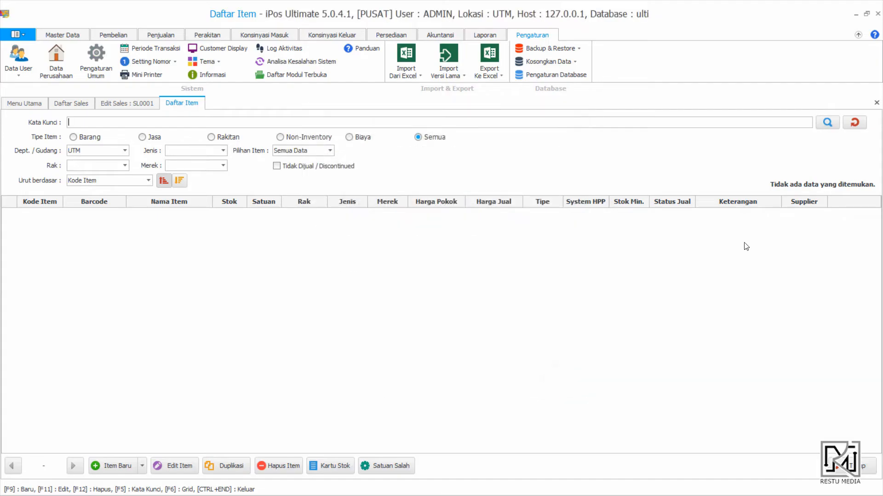
pyautogui.click(852, 123)
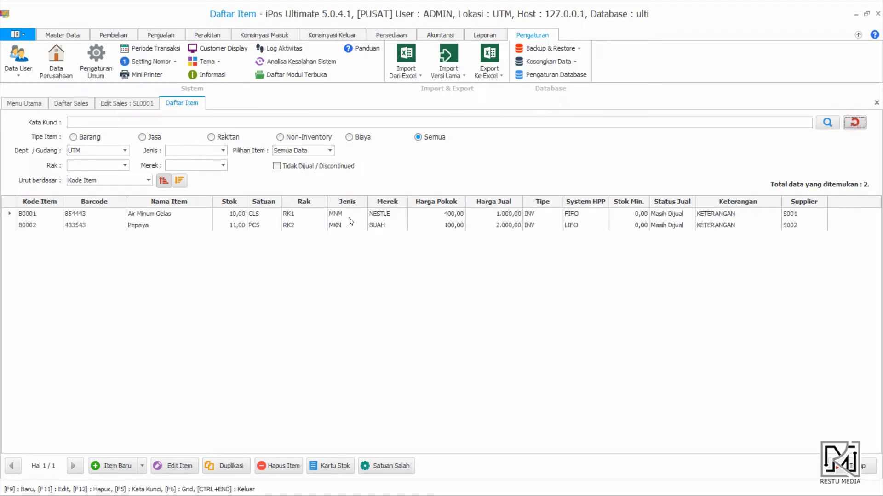
pyautogui.click(170, 214)
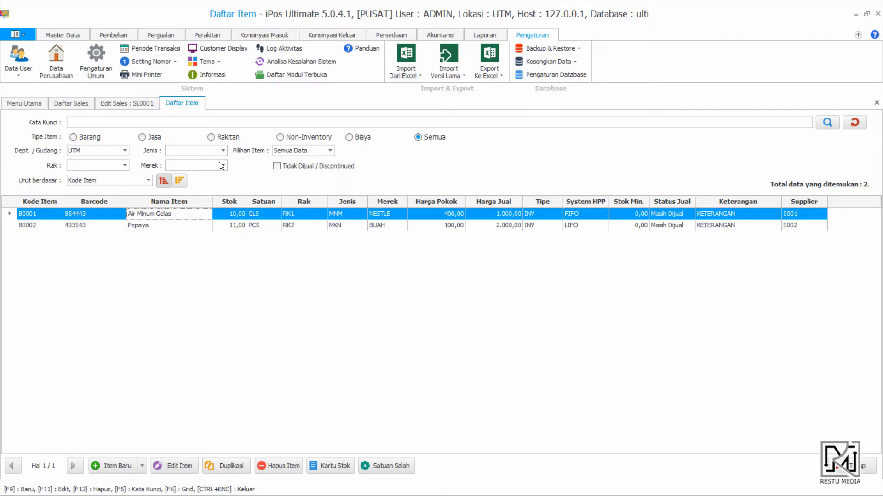
# Create a new sales transaction with UMUM/CASH as the customer.
pyautogui.click(160, 35)
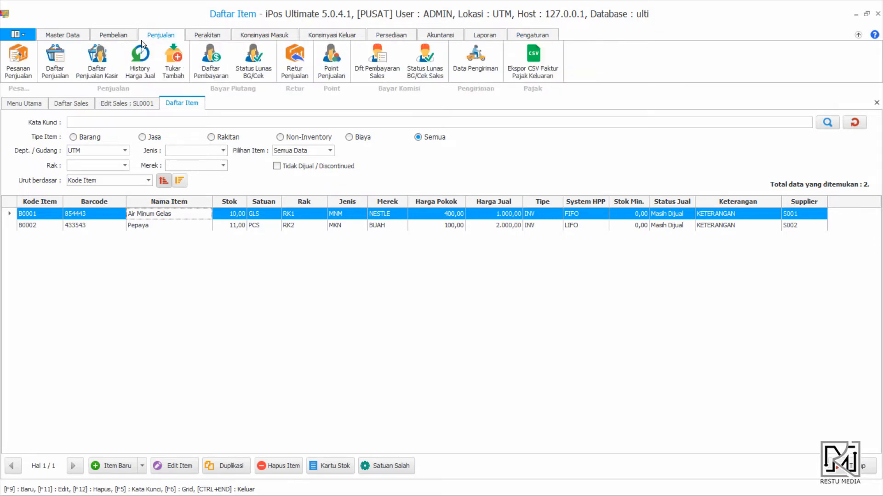
pyautogui.click(55, 64)
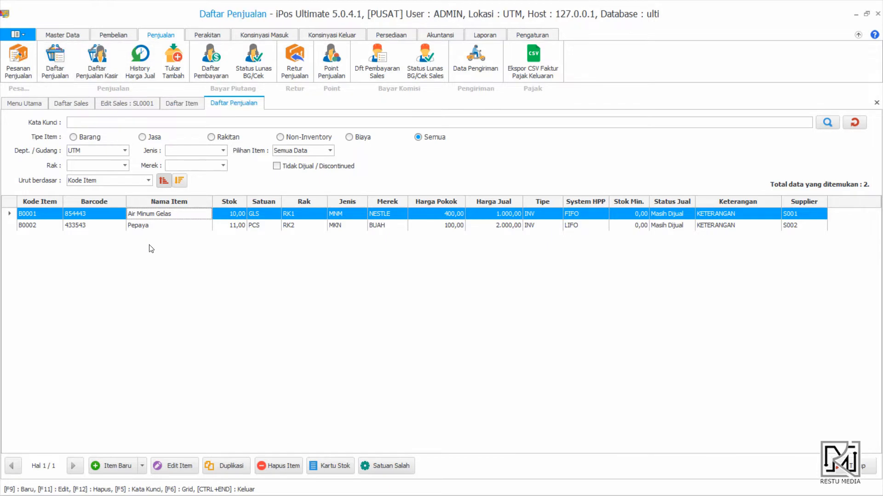
pyautogui.click(122, 467)
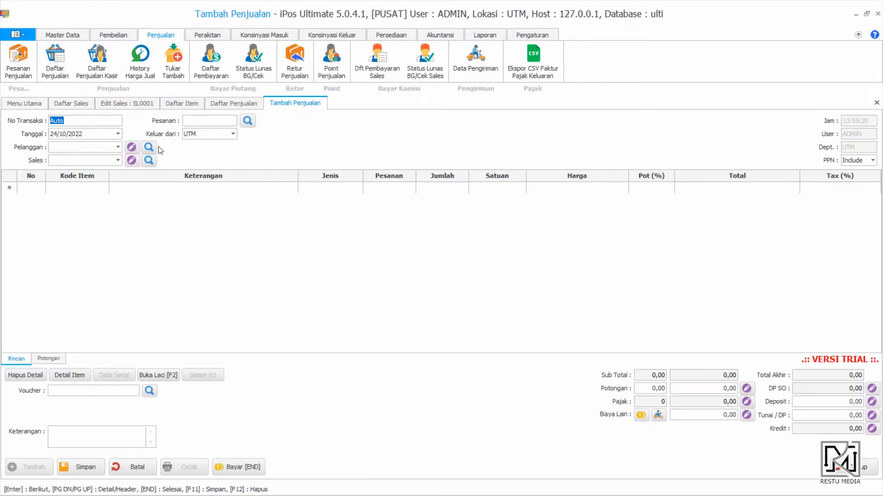
pyautogui.click(118, 147)
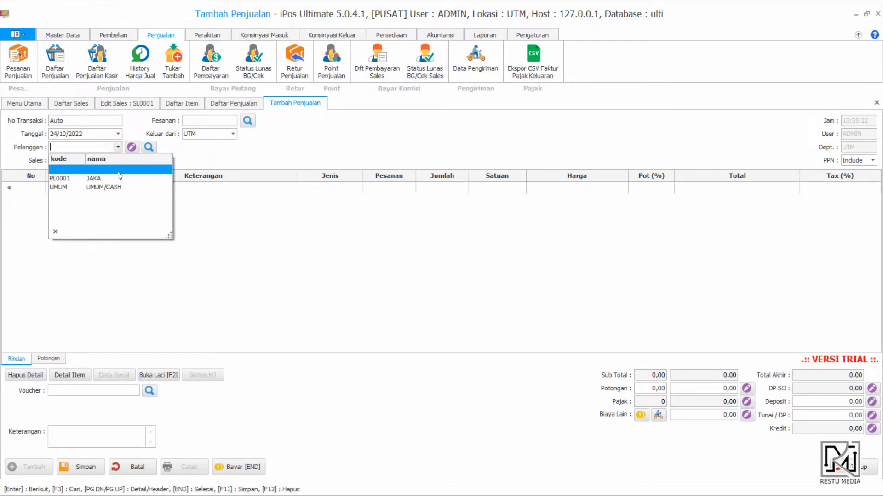
pyautogui.click(115, 187)
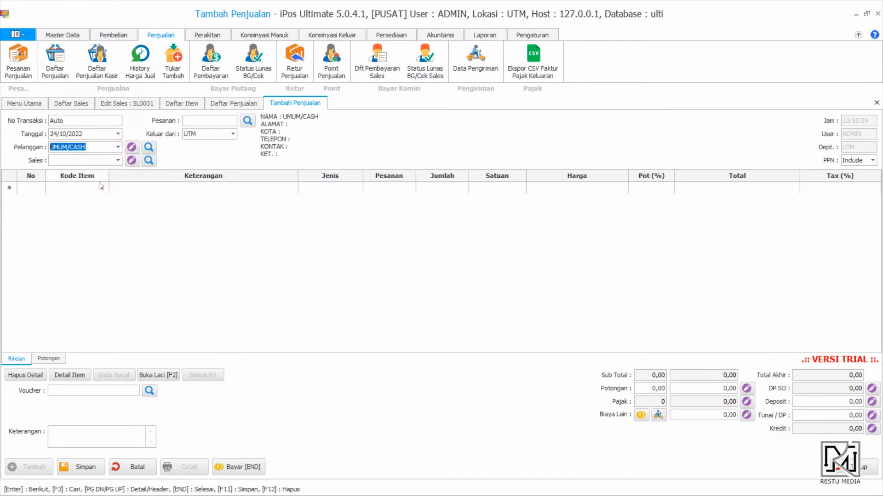
# Search the items for "a" and add Air Minum Gelas to the new sale.
pyautogui.click(99, 187)
pyautogui.write('a')
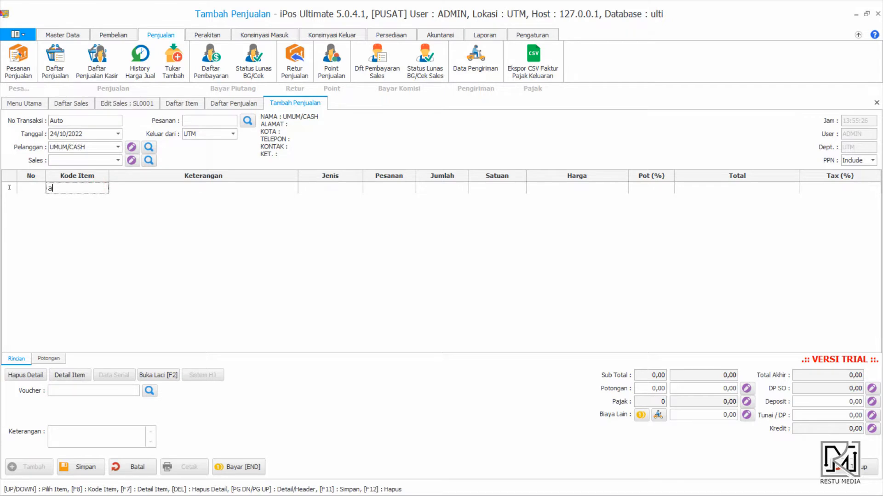
pyautogui.press('Return')
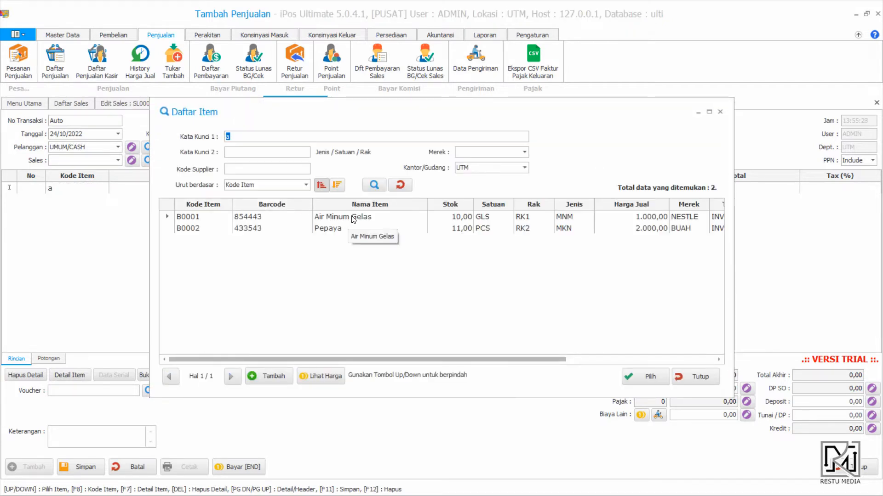
pyautogui.click(351, 218)
pyautogui.doubleClick(352, 218)
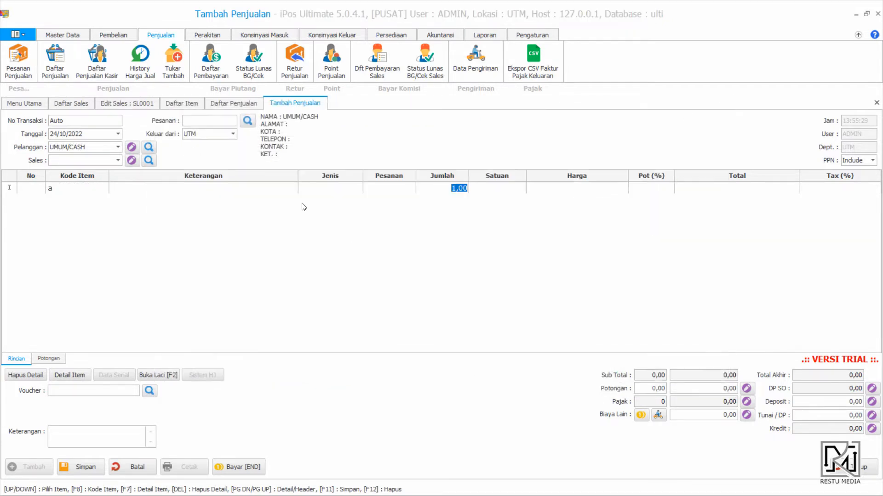
# Assign the registered salesperson to the sale.
pyautogui.click(119, 160)
pyautogui.click(102, 190)
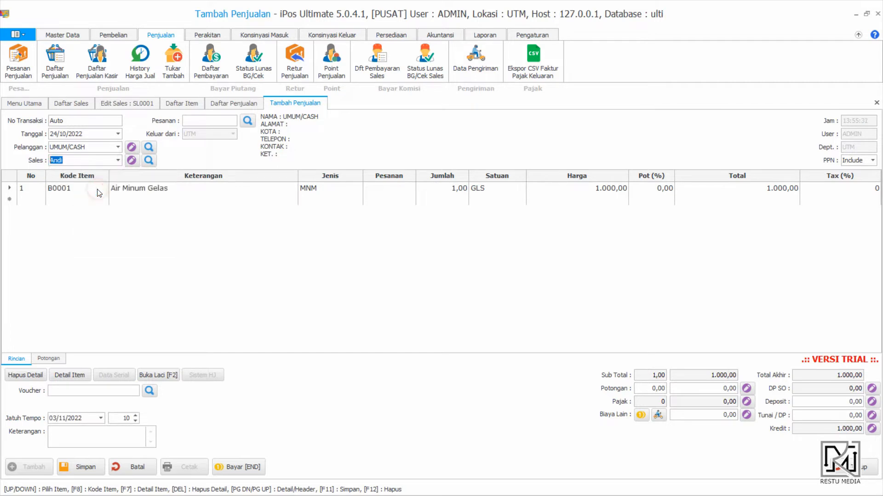
pyautogui.click(199, 248)
# Pay for the sale with 2.000 in cash, save the transaction and dismiss the trial and confirmation notices.
pyautogui.click(236, 467)
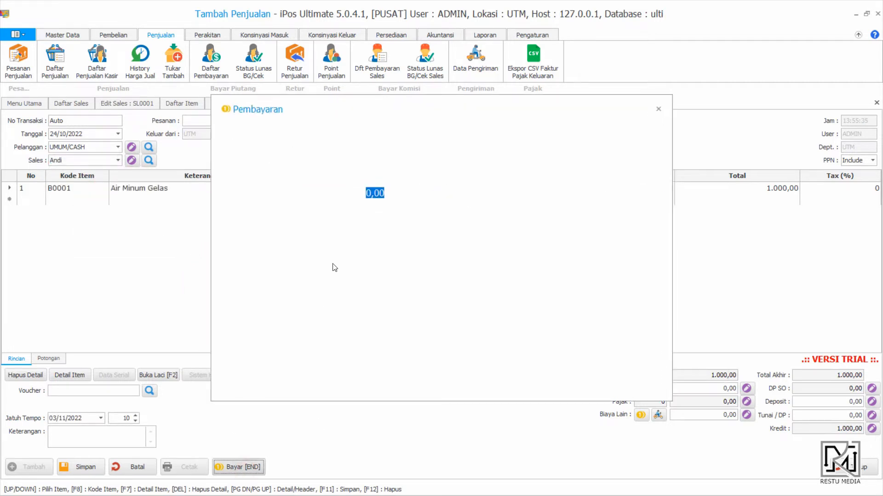
pyautogui.write('2.0')
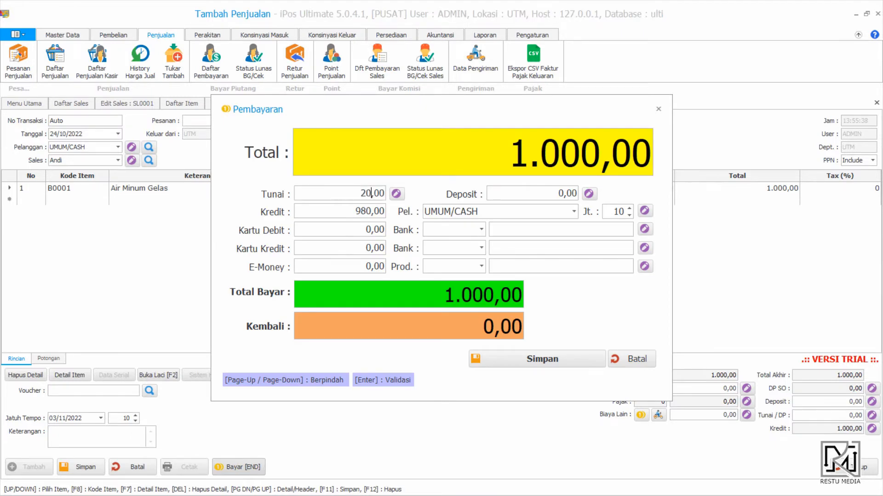
pyautogui.write('00')
pyautogui.click(511, 358)
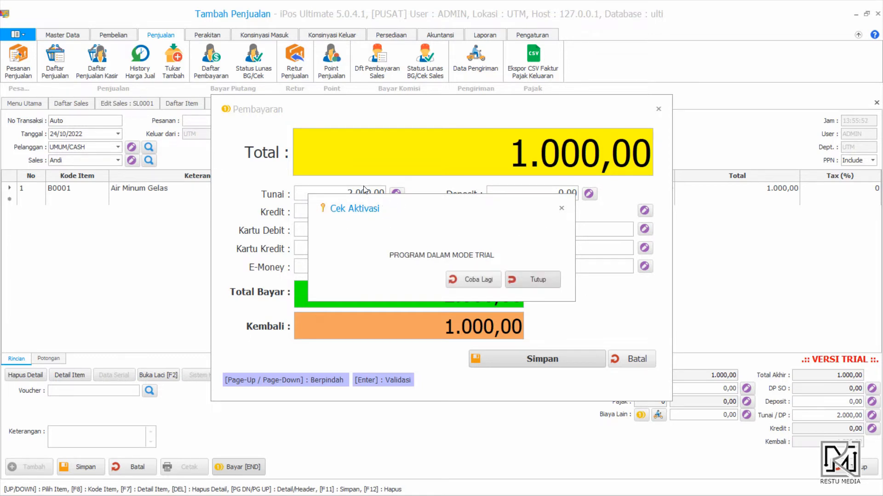
pyautogui.click(532, 281)
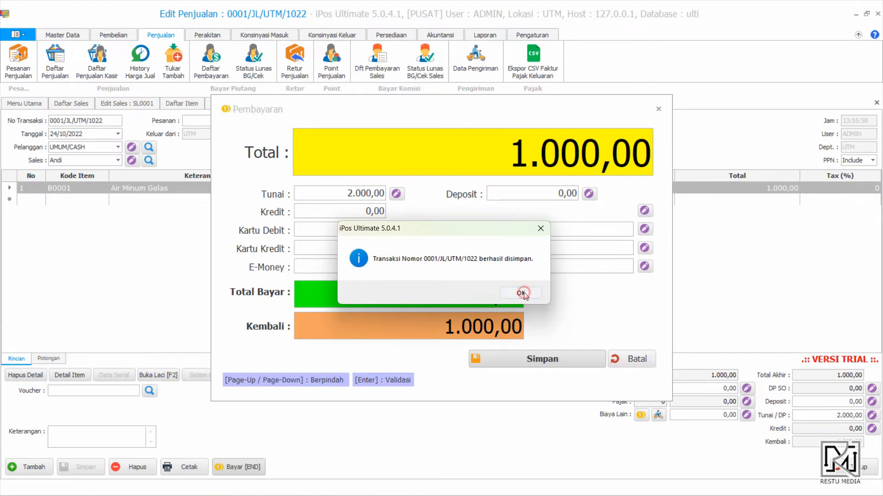
pyautogui.click(523, 294)
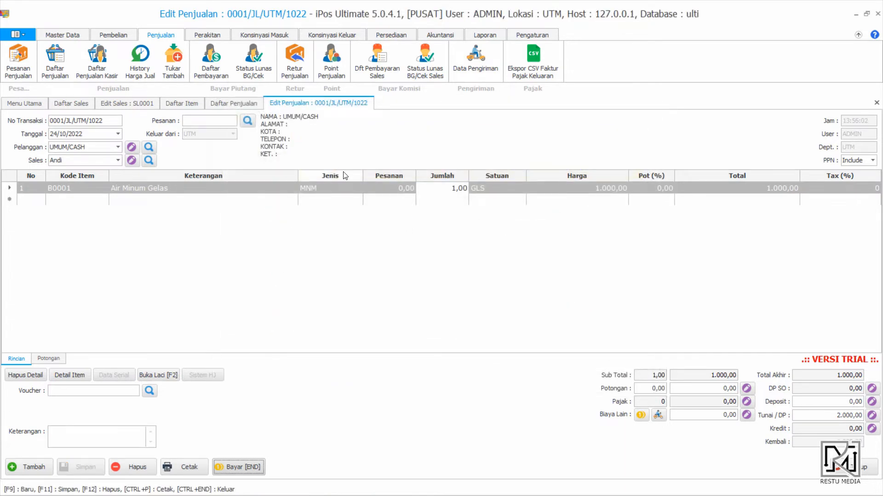
# Preview the Laporan Komisi Sales Rekap report for 01/10/2022 to 31/10/2022, check the salesperson's commission and close the preview.
pyautogui.click(482, 35)
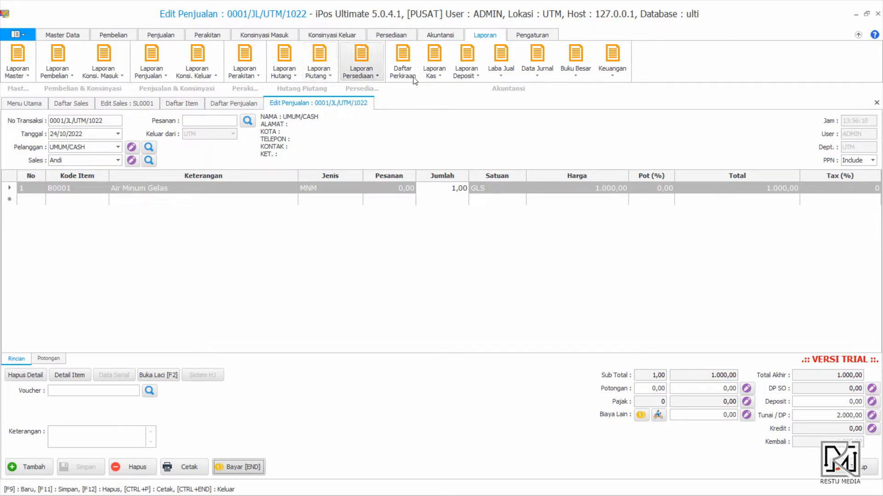
pyautogui.click(145, 74)
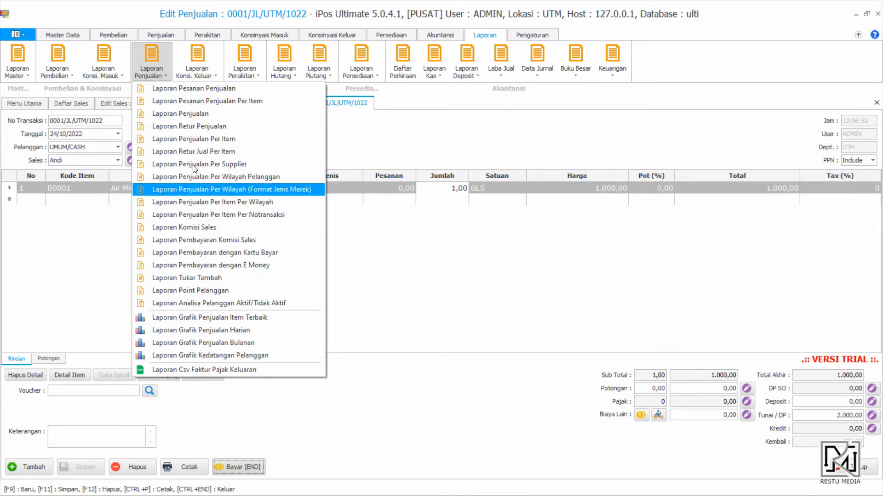
pyautogui.click(492, 36)
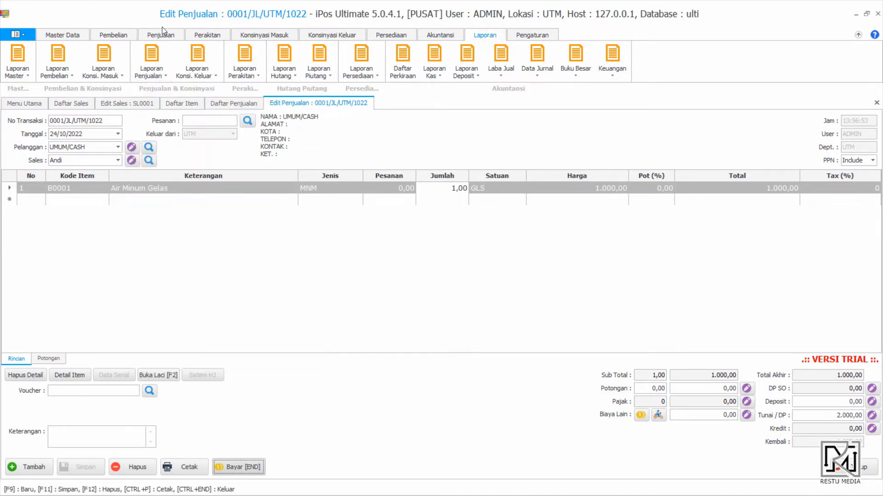
pyautogui.click(153, 77)
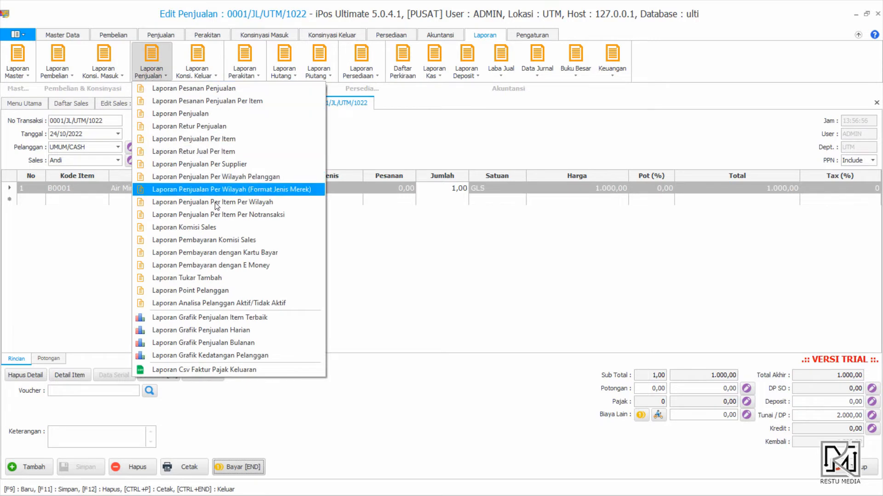
pyautogui.click(200, 227)
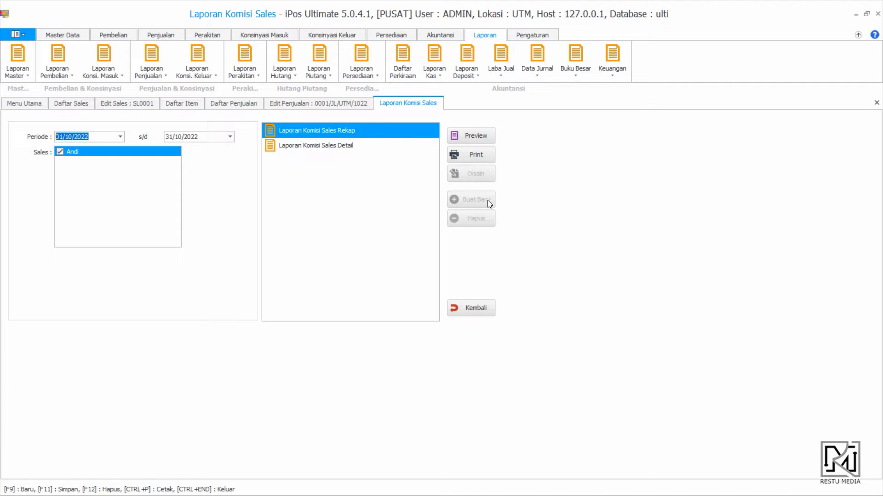
pyautogui.click(482, 142)
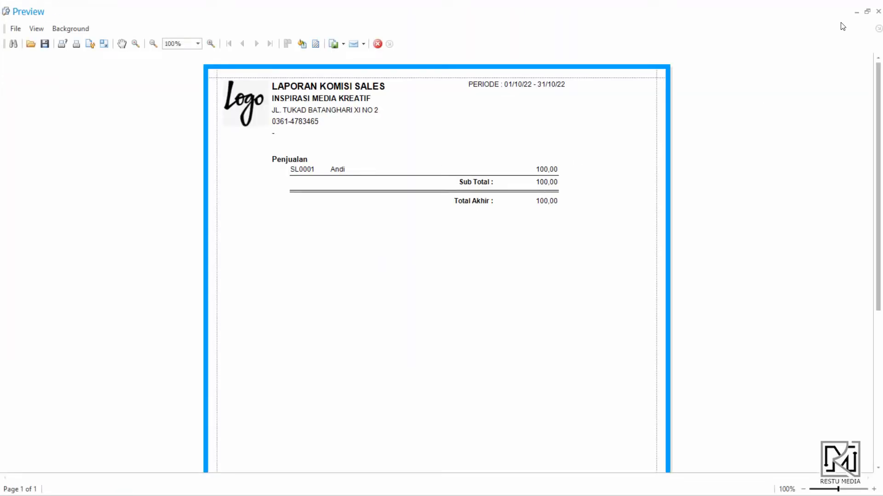
pyautogui.click(878, 13)
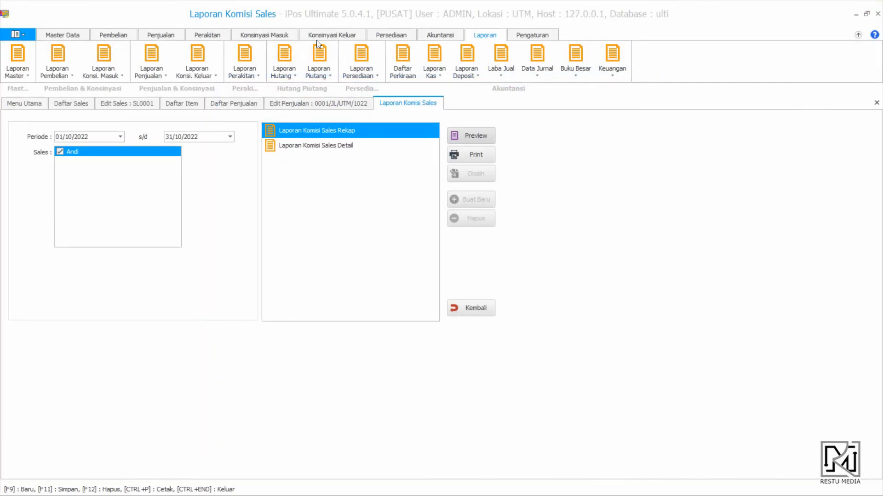
# Close the item list and return to the saved sale to review its total.
pyautogui.click(138, 104)
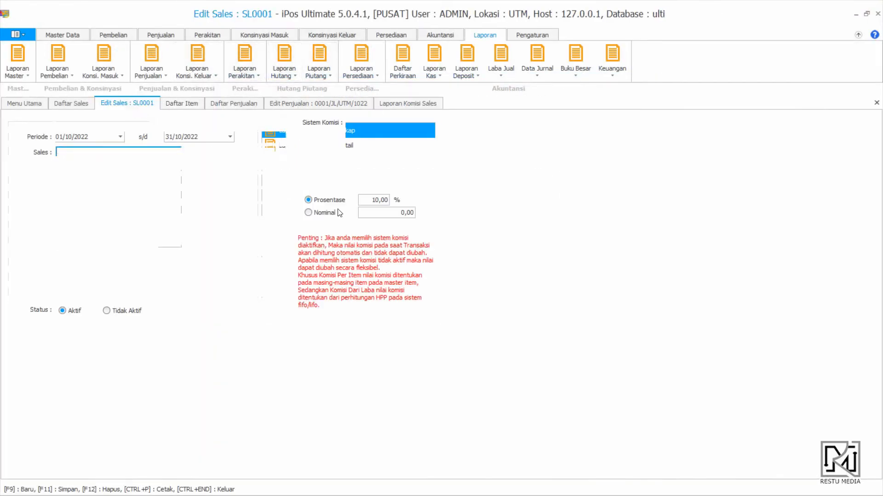
pyautogui.click(187, 103)
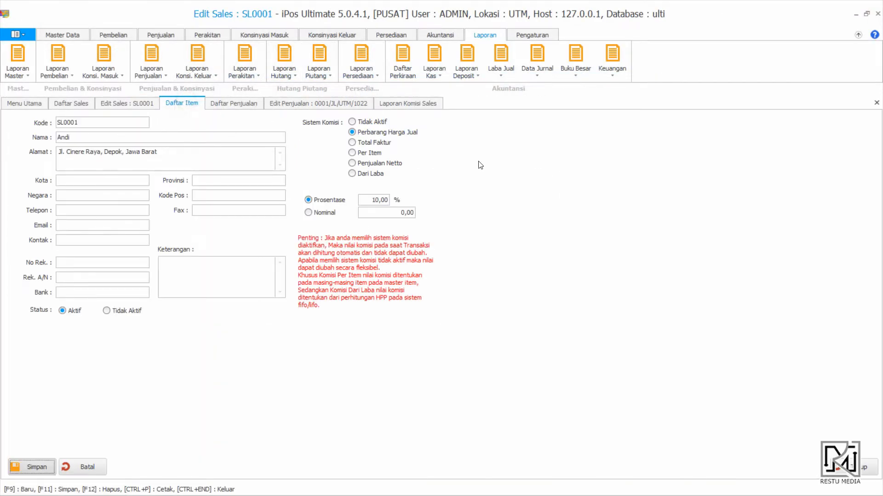
pyautogui.click(839, 469)
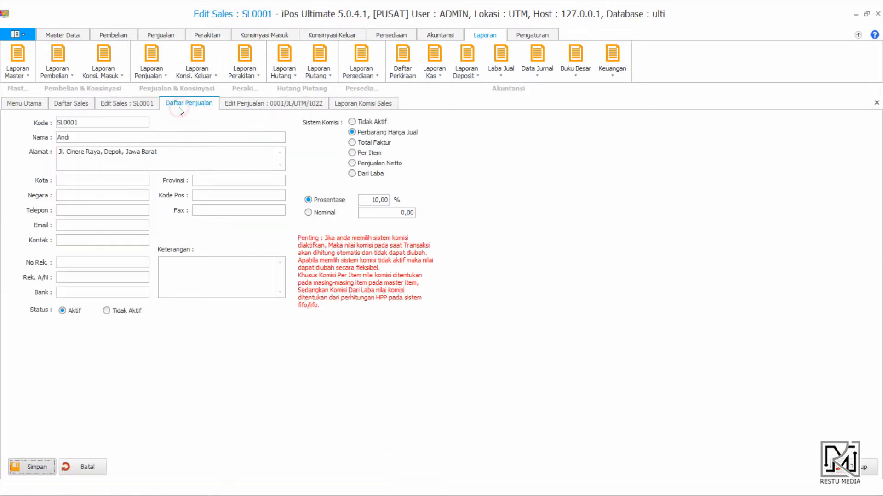
pyautogui.click(180, 108)
pyautogui.click(234, 107)
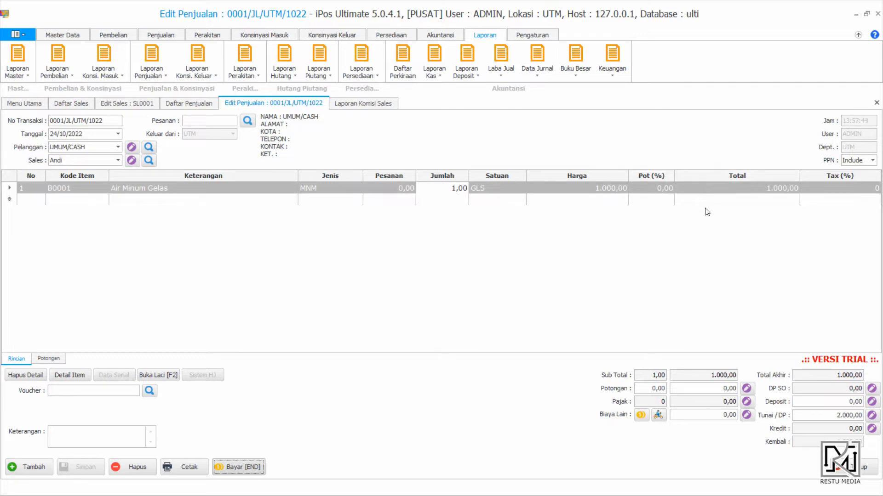
# Switch the salesperson's commission from percentage to a nominal amount of 500 and save the record.
pyautogui.click(140, 103)
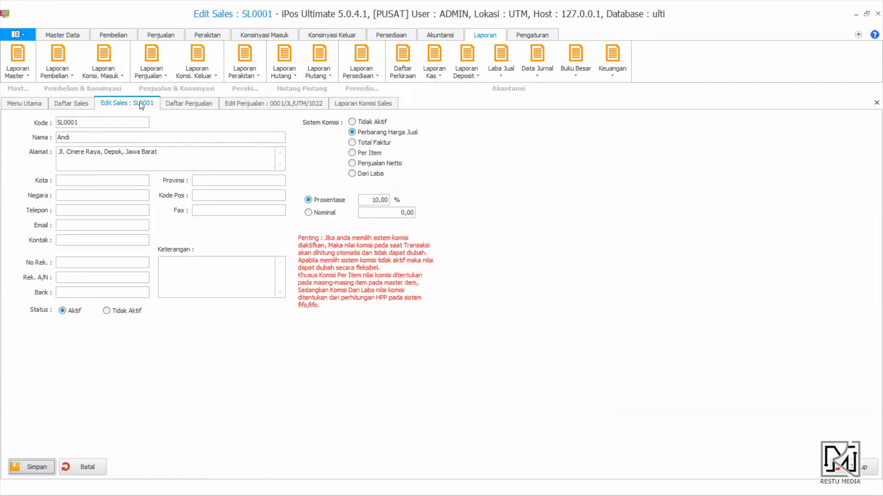
pyautogui.click(308, 213)
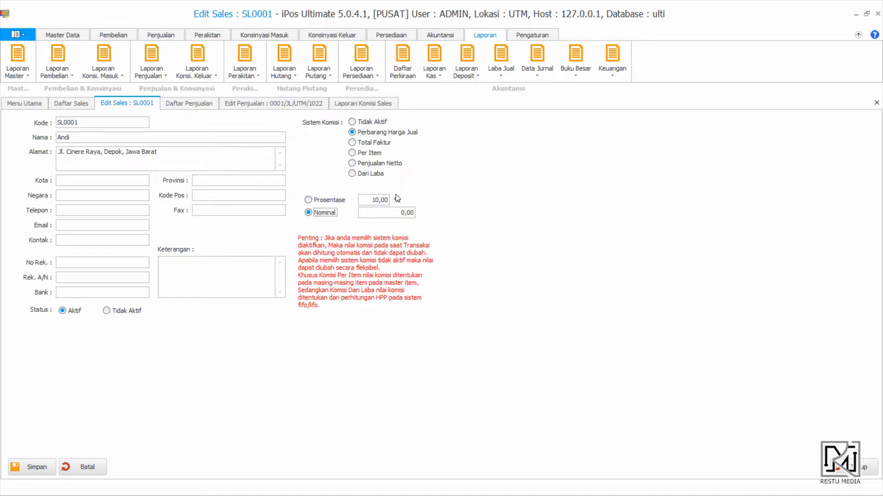
pyautogui.click(388, 213)
pyautogui.write('50')
pyautogui.click(39, 466)
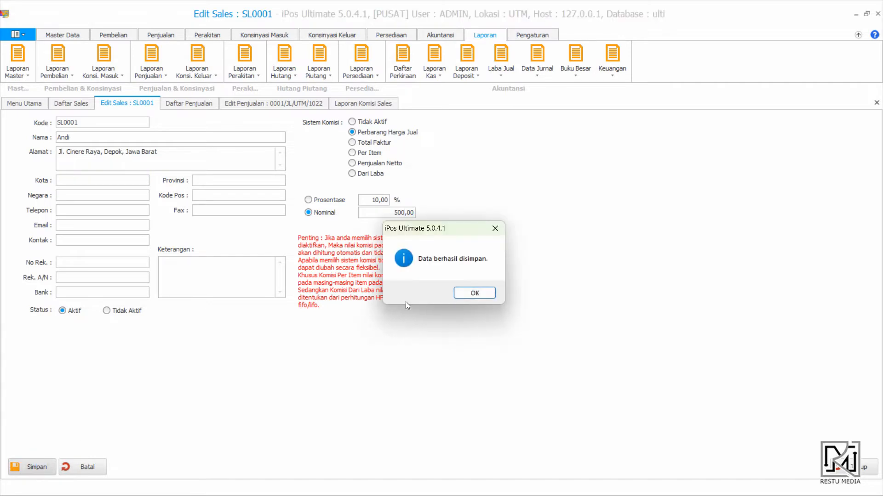
pyautogui.click(461, 295)
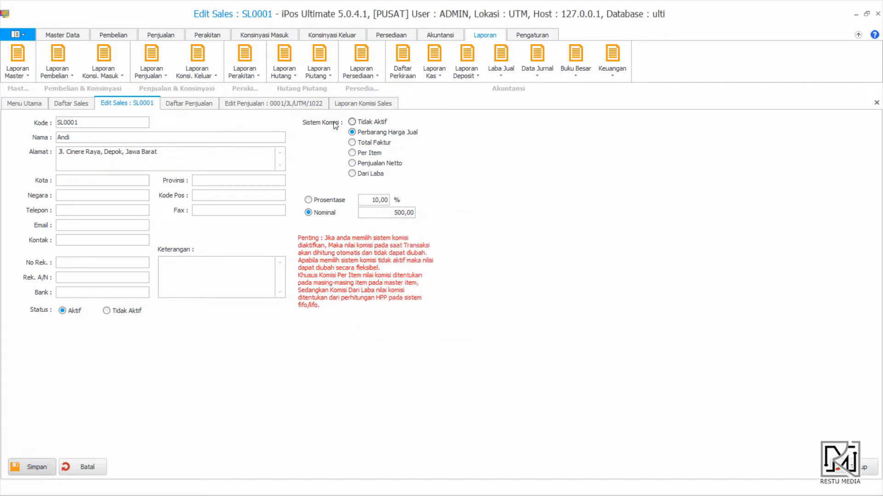
# Clear the salesperson on the saved sale, reassign the same salesperson and save the transaction again.
pyautogui.click(271, 103)
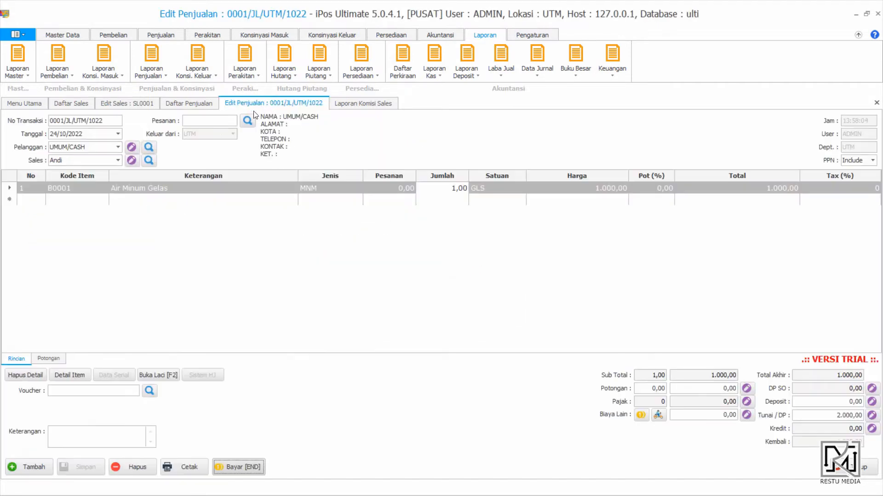
pyautogui.click(118, 160)
pyautogui.click(96, 180)
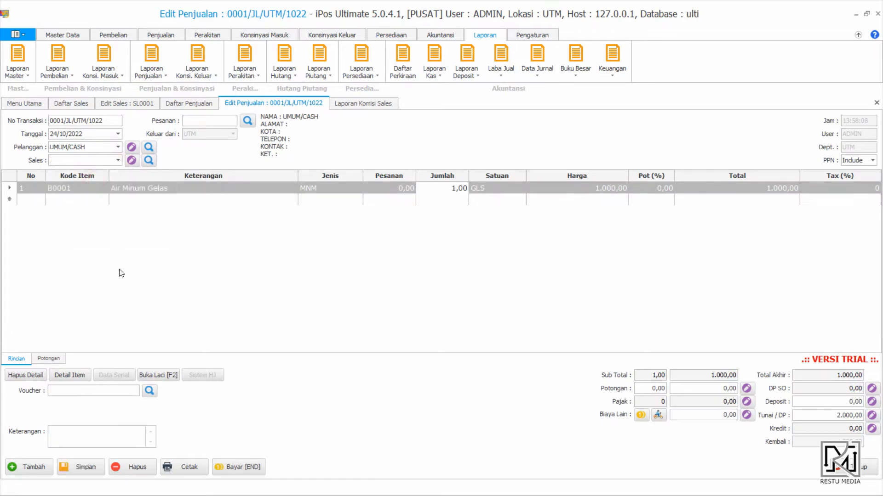
pyautogui.click(118, 161)
pyautogui.click(102, 193)
pyautogui.click(81, 467)
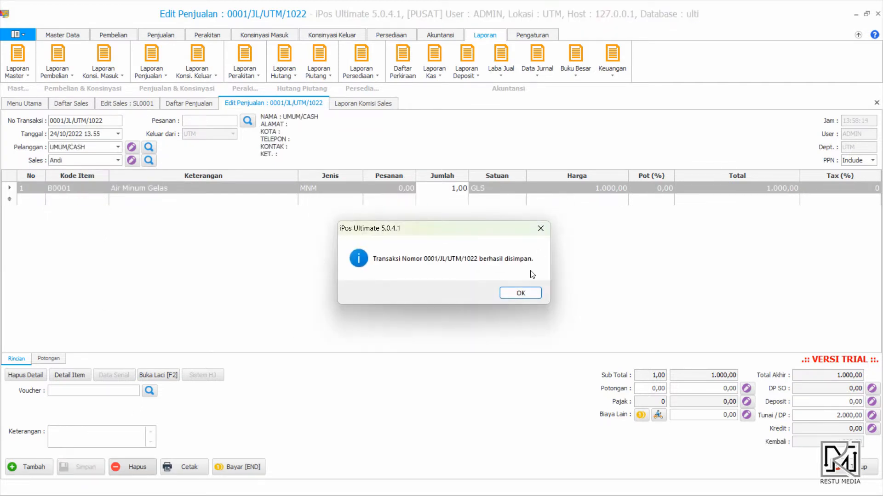
pyautogui.click(519, 294)
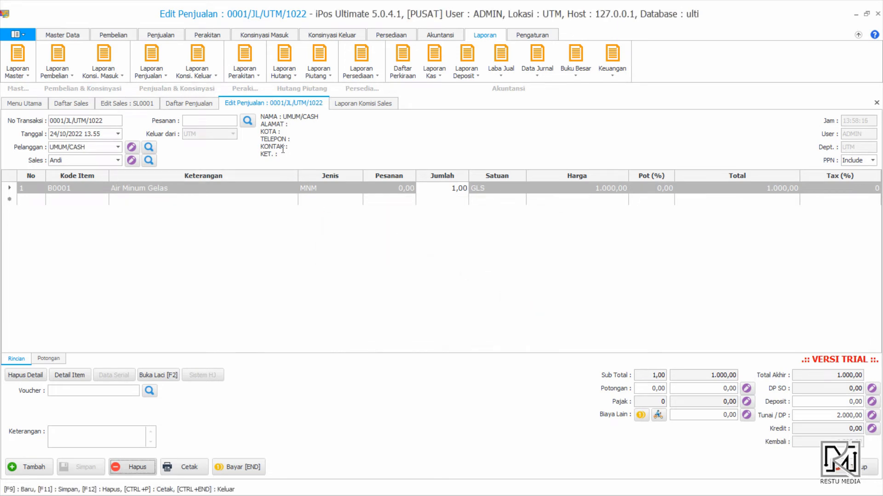
# Preview the Laporan Komisi Sales Rekap report again to check the recalculated commission, and compare it with the saved sale's total.
pyautogui.click(363, 102)
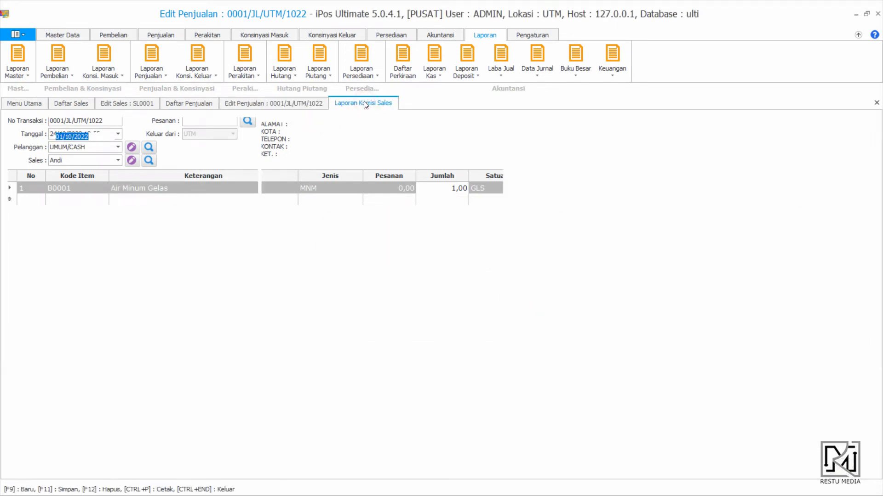
pyautogui.click(478, 135)
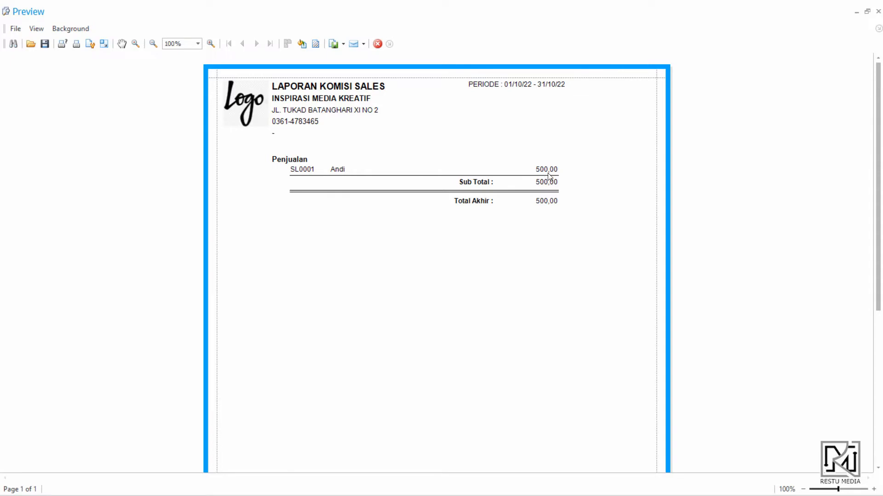
pyautogui.click(878, 11)
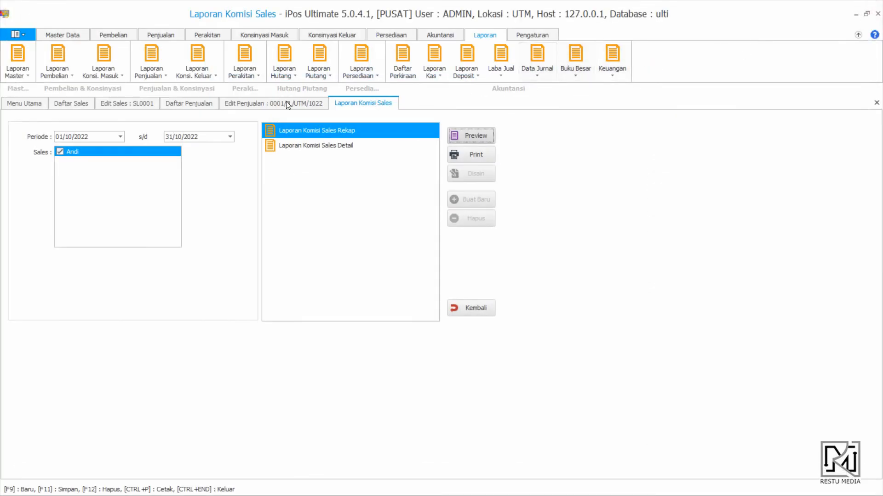
pyautogui.click(240, 104)
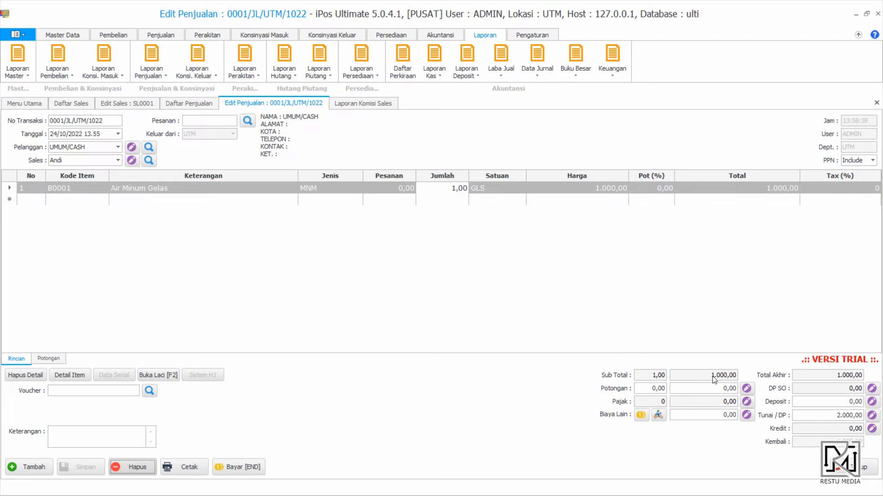
# Change the salesperson's commission system to Total Faktur on a percentage basis and save the record.
pyautogui.click(148, 104)
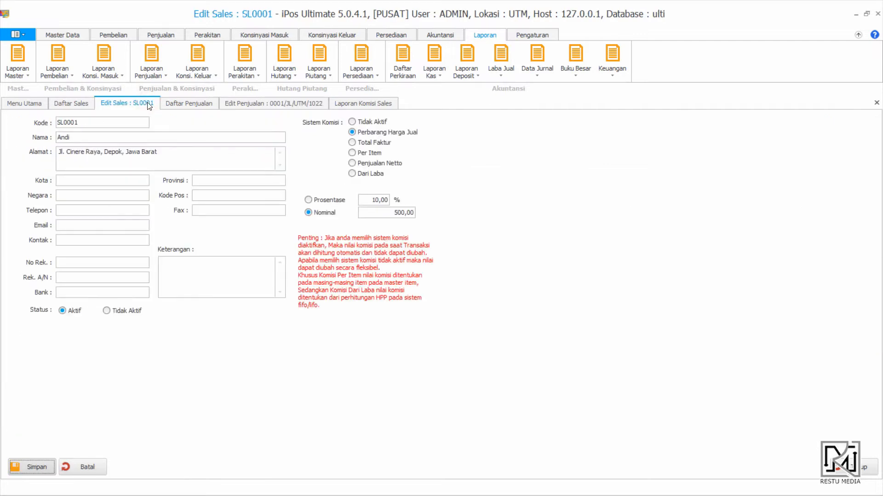
pyautogui.click(374, 144)
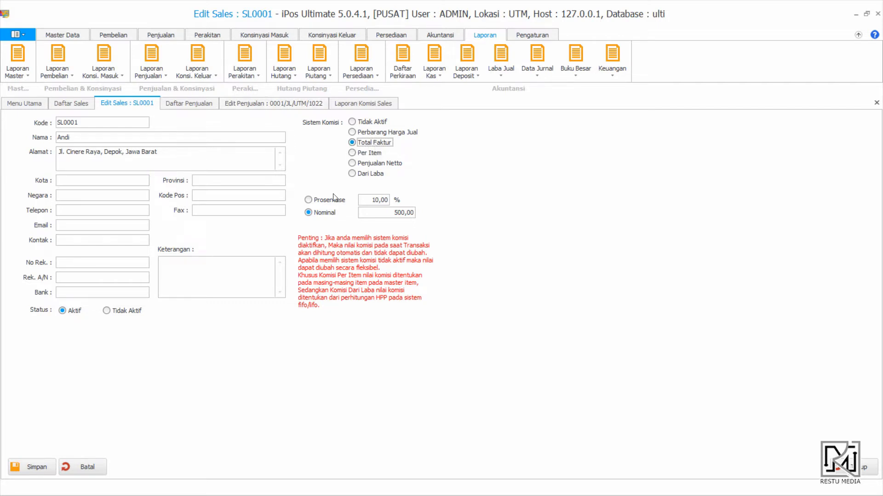
pyautogui.click(309, 200)
pyautogui.click(36, 466)
pyautogui.click(475, 294)
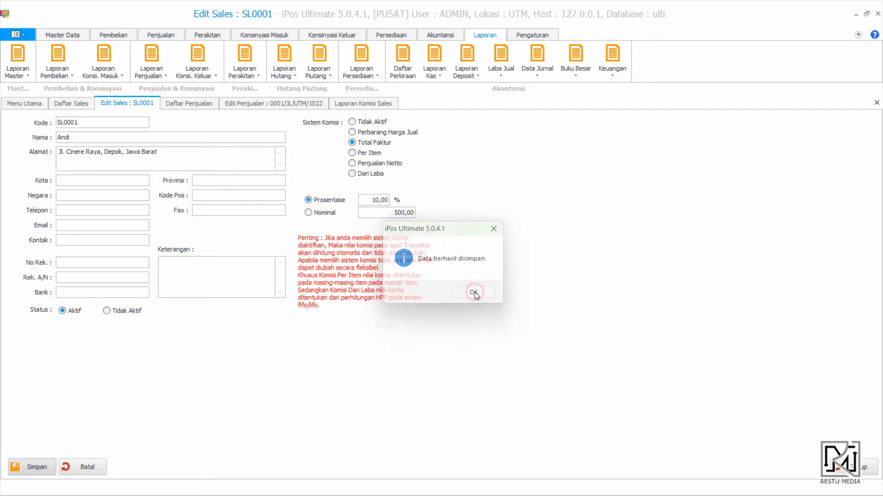
# Start a new sales transaction and add the item Air Minum Gelas (B0001) with a quantity of 2.
pyautogui.click(274, 104)
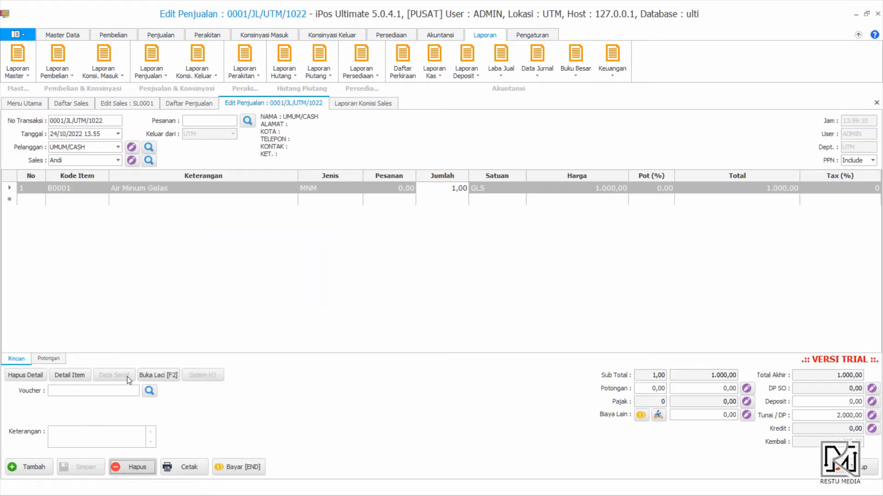
pyautogui.click(41, 473)
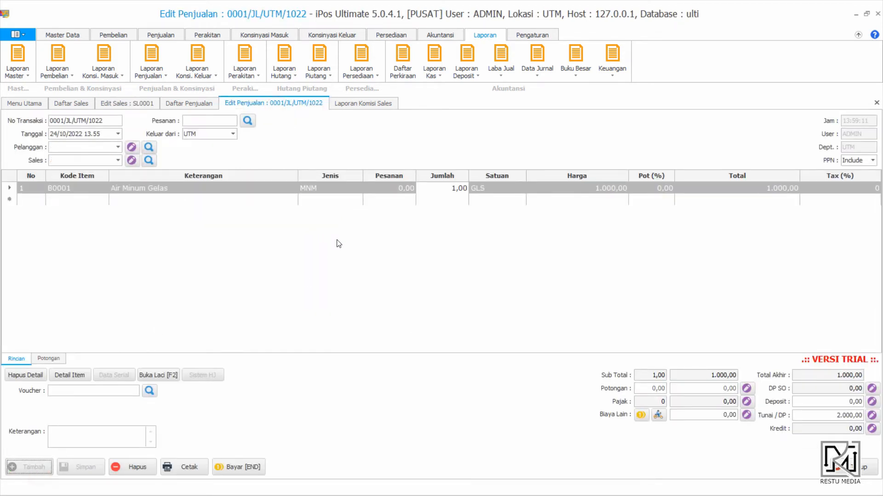
pyautogui.click(79, 190)
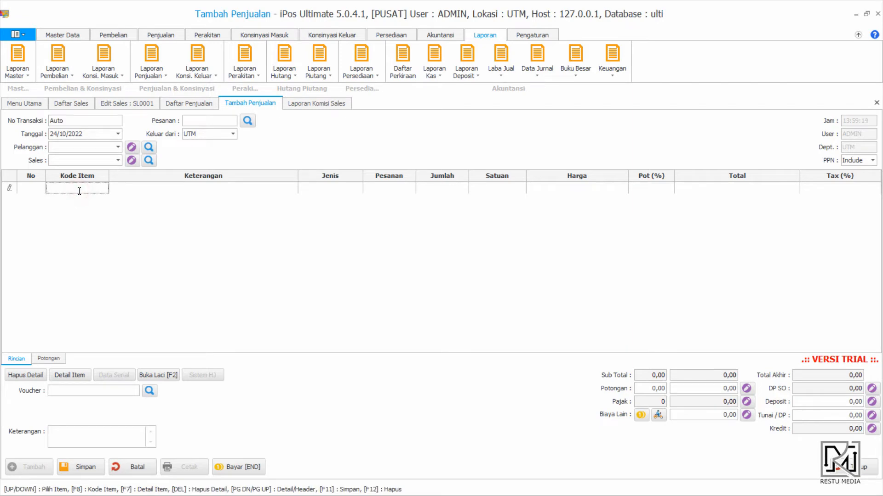
pyautogui.write('ai')
pyautogui.press('Return')
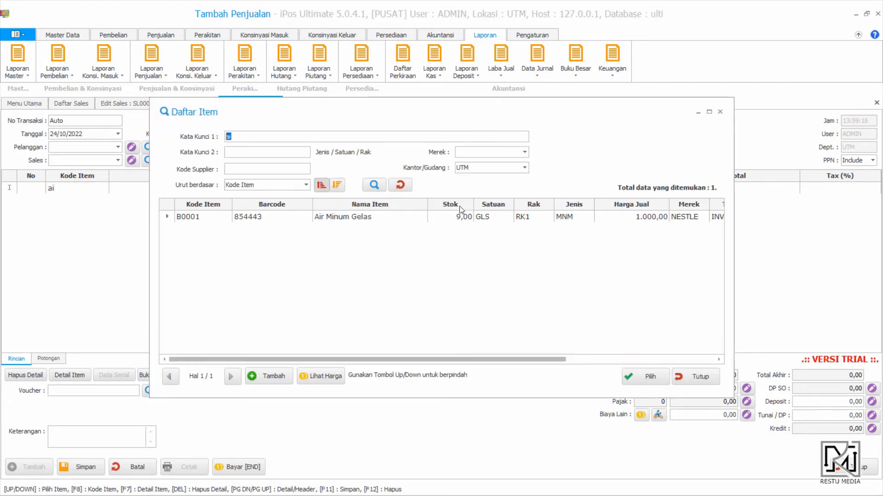
pyautogui.press('Return')
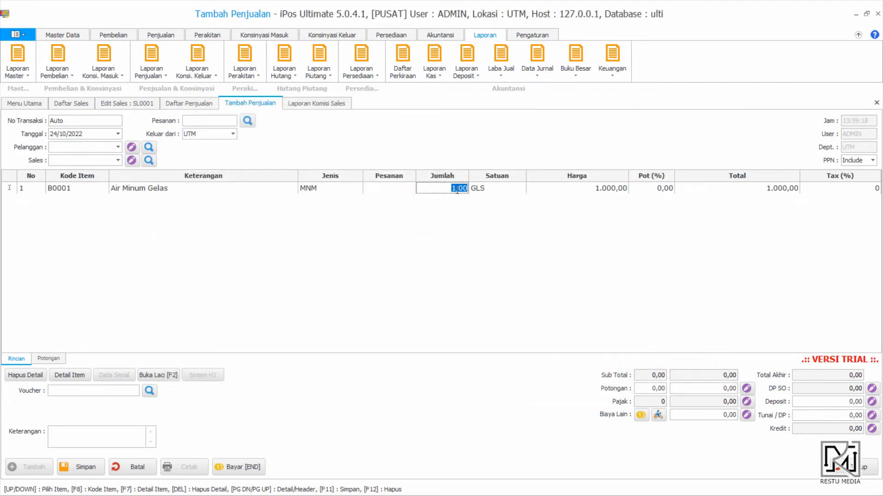
pyautogui.write('2')
pyautogui.press('Return')
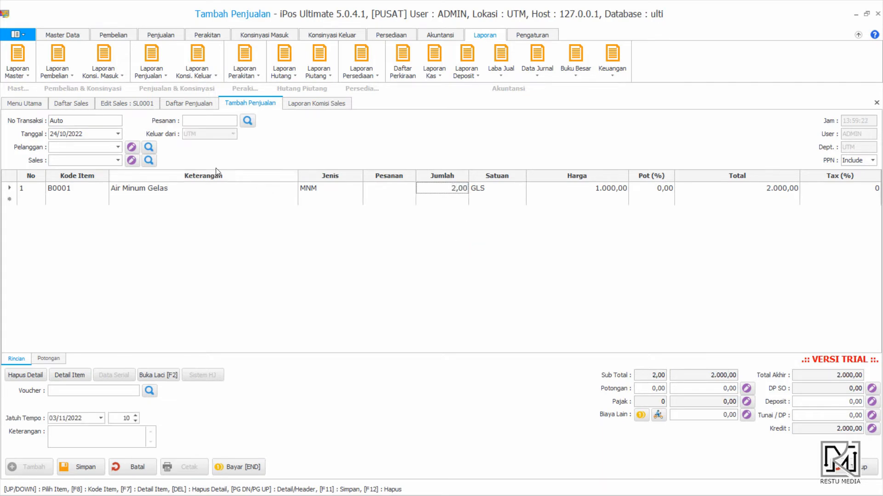
# Set the new sale's customer to UMUM/CASH, assign the salesperson and save the transaction without printing.
pyautogui.click(117, 147)
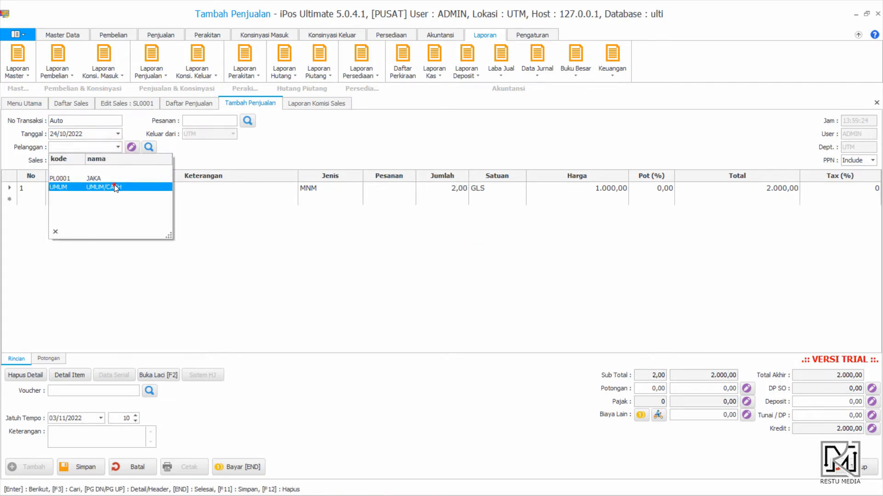
pyautogui.click(112, 184)
pyautogui.click(119, 161)
pyautogui.click(112, 191)
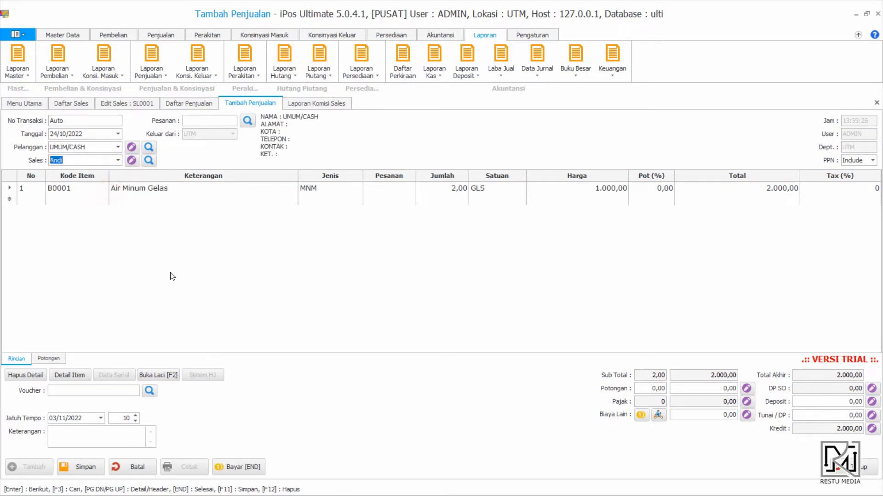
pyautogui.click(98, 468)
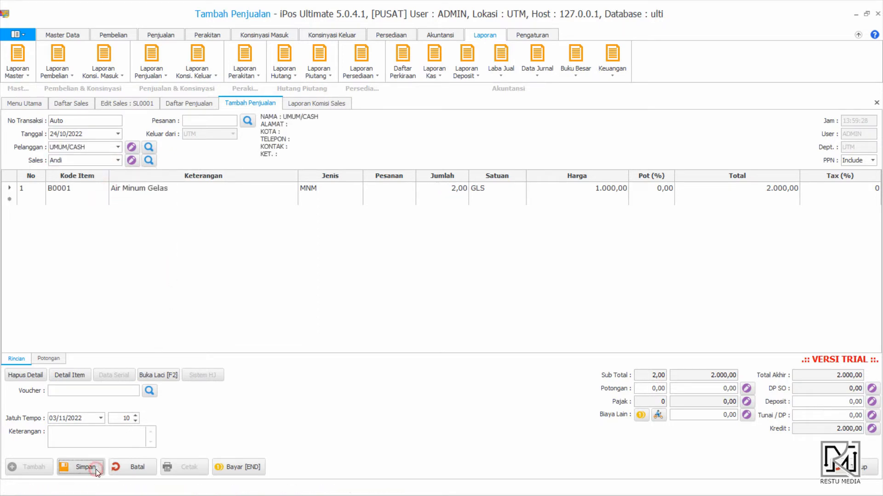
pyautogui.click(562, 209)
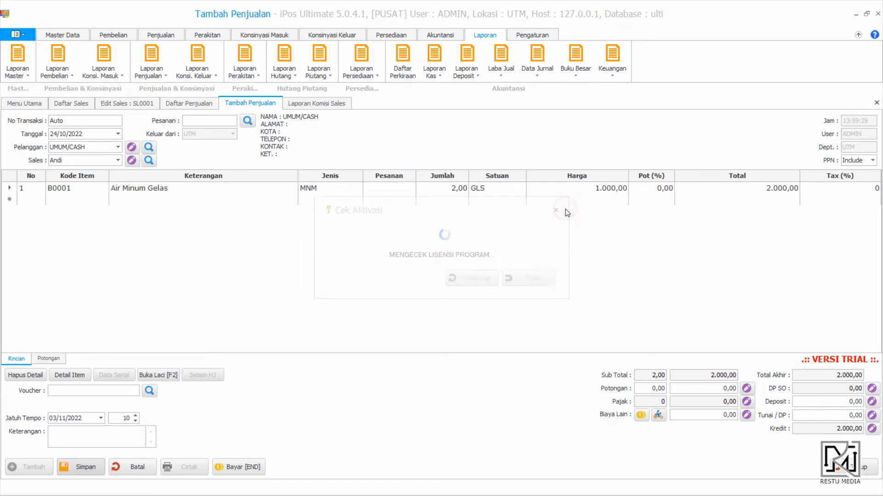
pyautogui.click(524, 298)
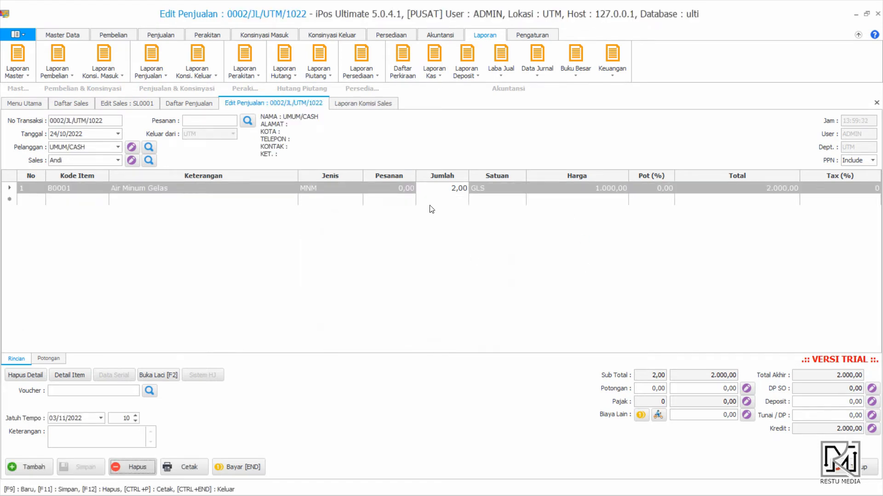
# Preview the Laporan Komisi Sales Rekap and Laporan Komisi Sales Detail reports to check the commission with the new sale included.
pyautogui.click(381, 108)
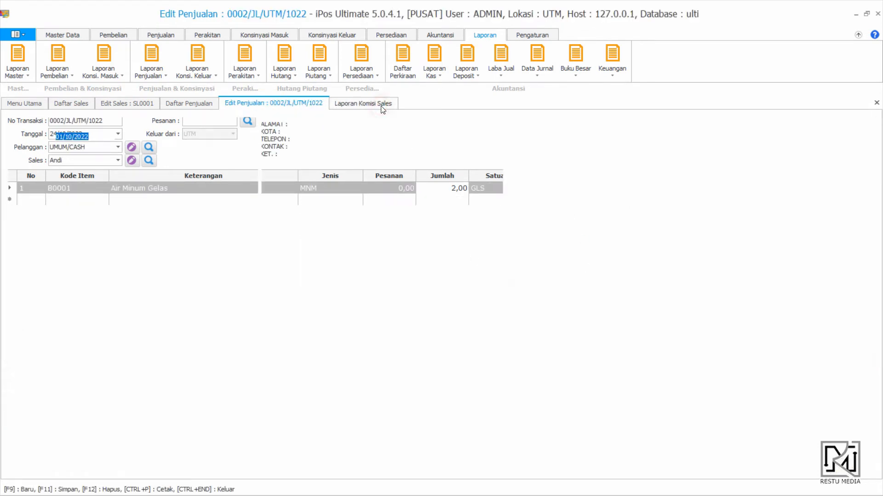
pyautogui.click(490, 136)
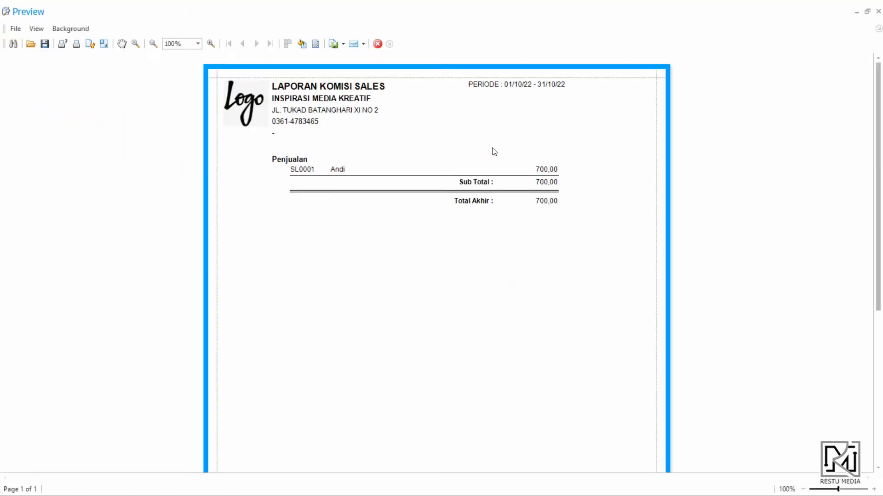
pyautogui.click(878, 11)
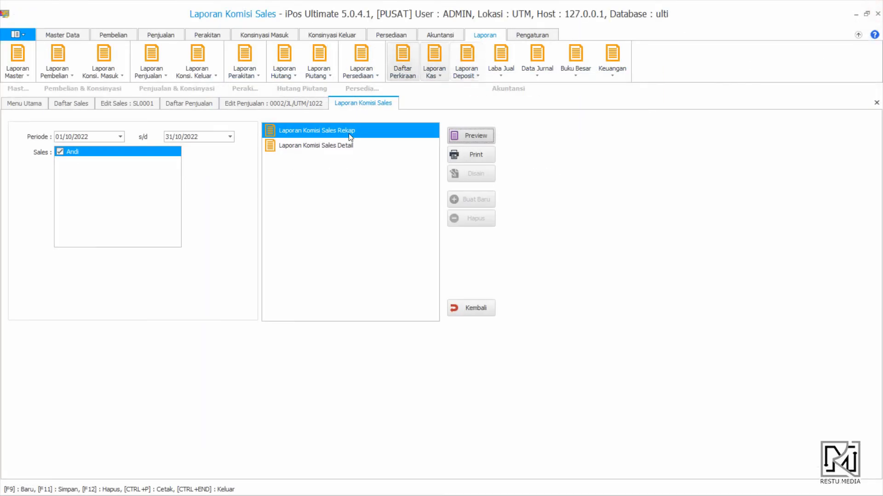
pyautogui.click(314, 144)
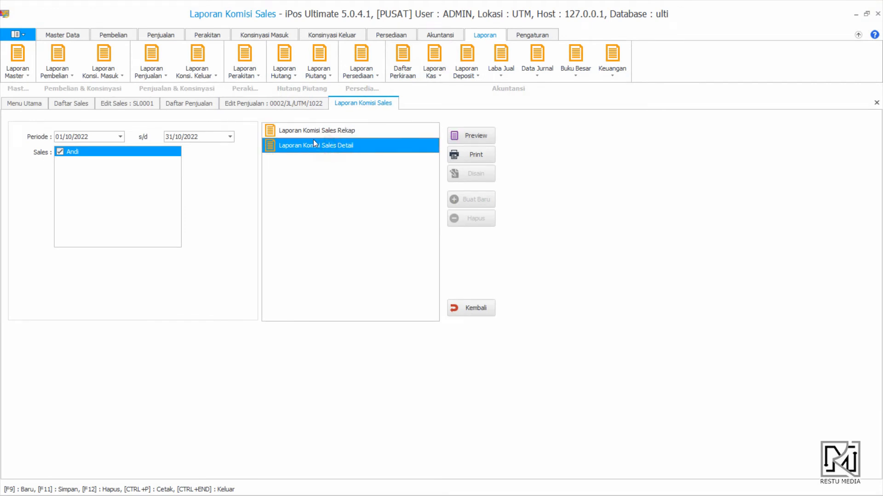
pyautogui.click(487, 136)
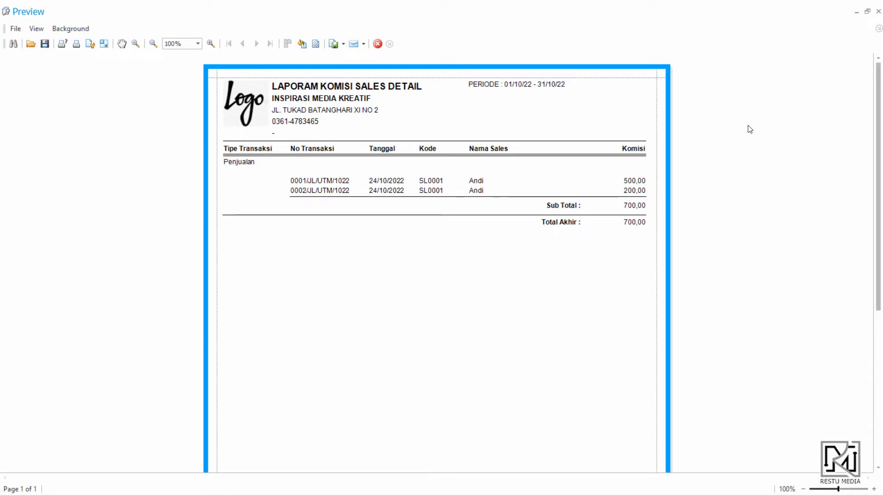
pyautogui.click(856, 12)
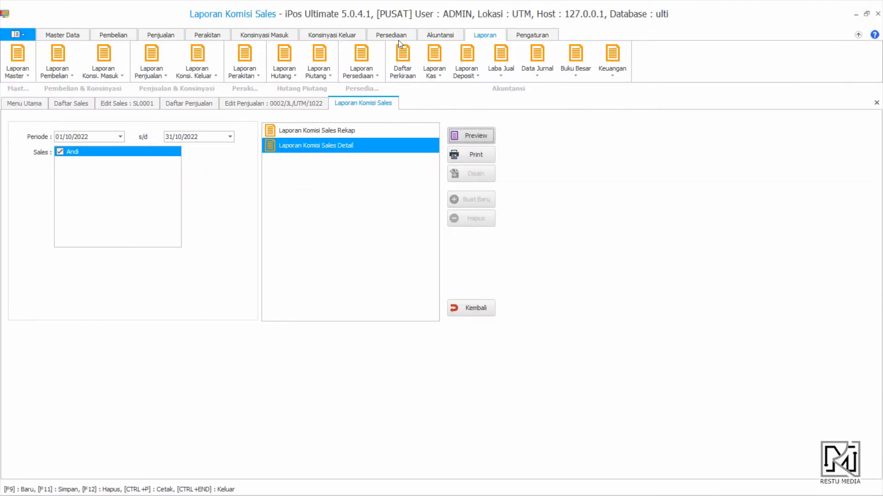
# Compare the salesperson's Total Faktur percentage setting with the item quantity and total on the new sale.
pyautogui.click(132, 106)
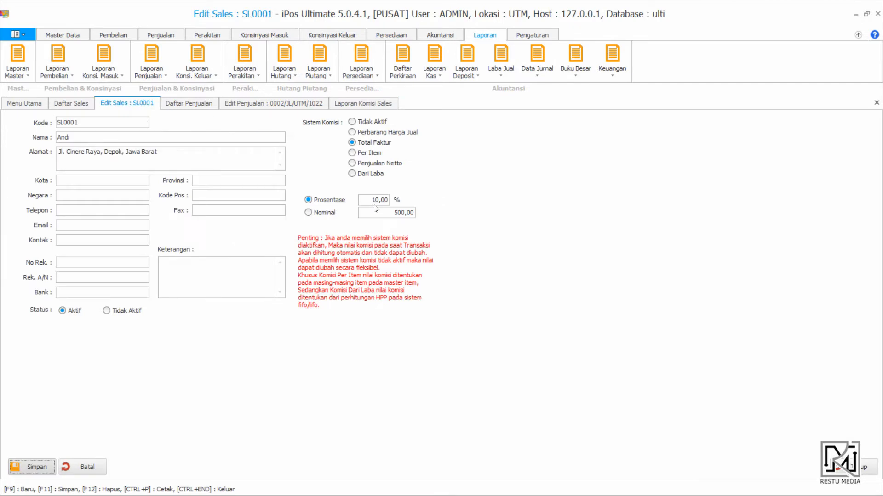
pyautogui.click(233, 105)
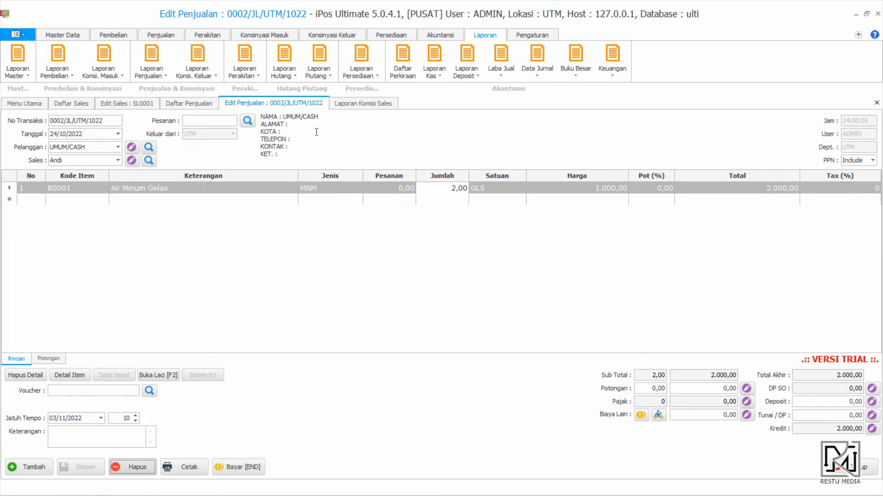
pyautogui.click(147, 105)
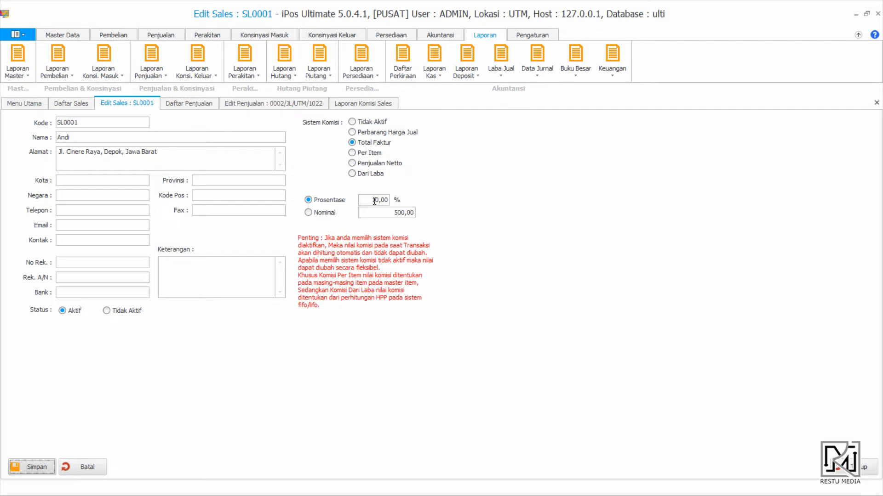
pyautogui.click(285, 106)
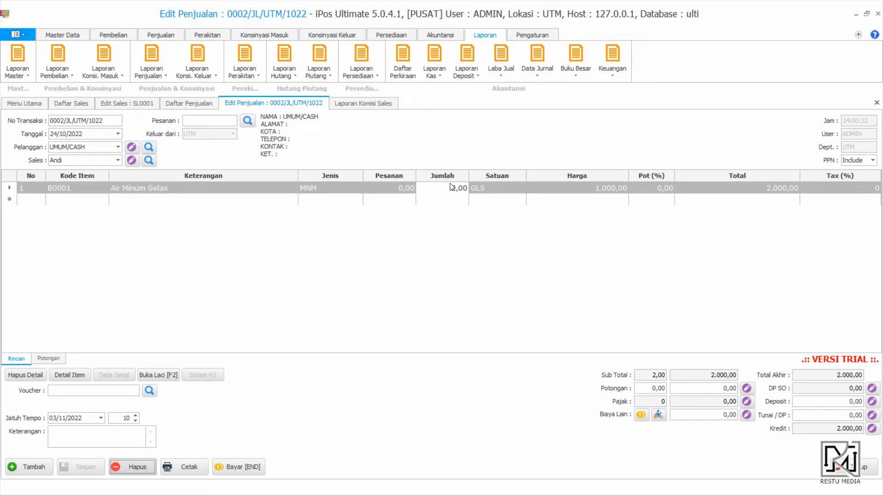
# Switch the salesperson's Total Faktur commission from percentage to the nominal amount of 500 and save the record.
pyautogui.click(150, 106)
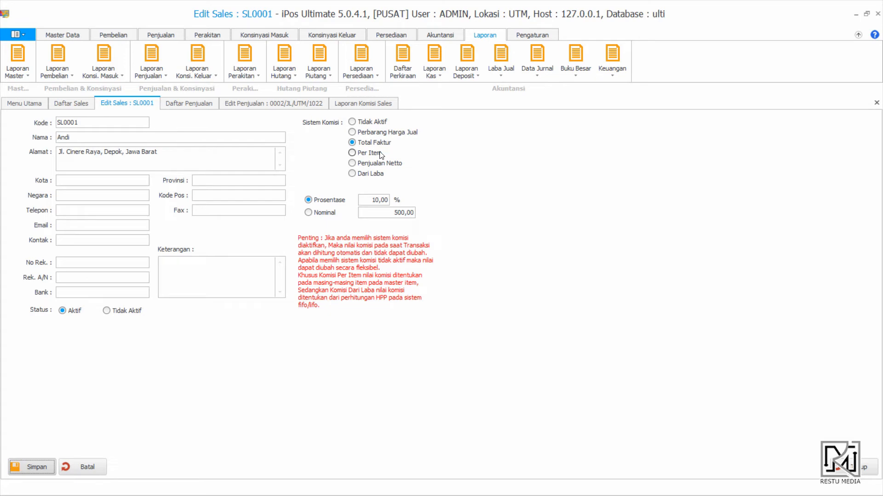
pyautogui.click(314, 213)
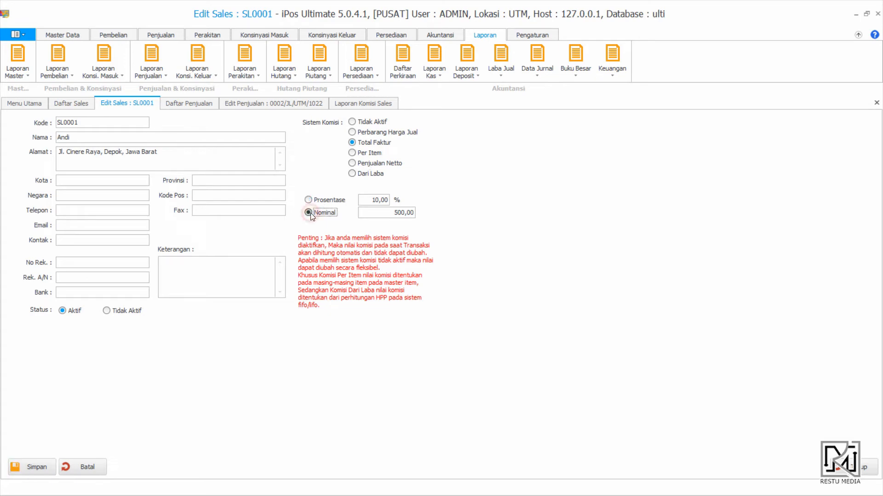
pyautogui.click(367, 214)
pyautogui.click(48, 462)
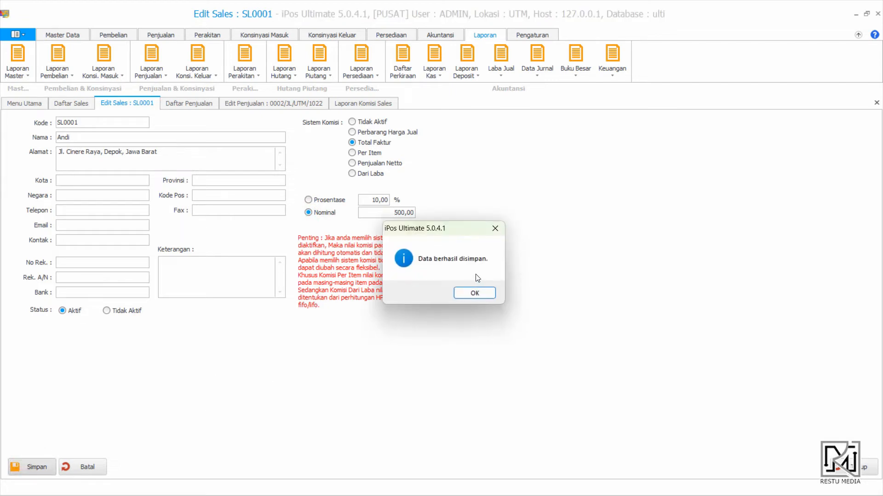
pyautogui.click(478, 298)
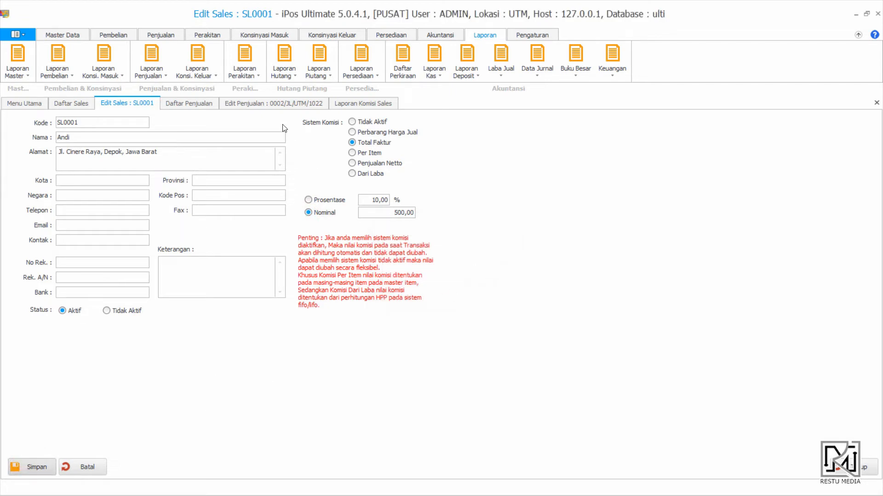
# Clear the salesperson on the two-unit Air Minum Gelas sale, reassign the same salesperson and save the transaction again.
pyautogui.click(282, 104)
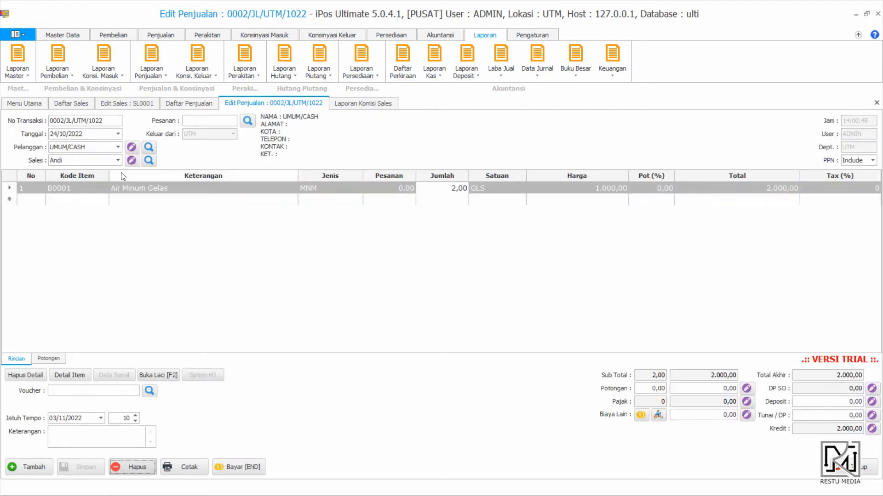
pyautogui.click(118, 160)
pyautogui.click(112, 181)
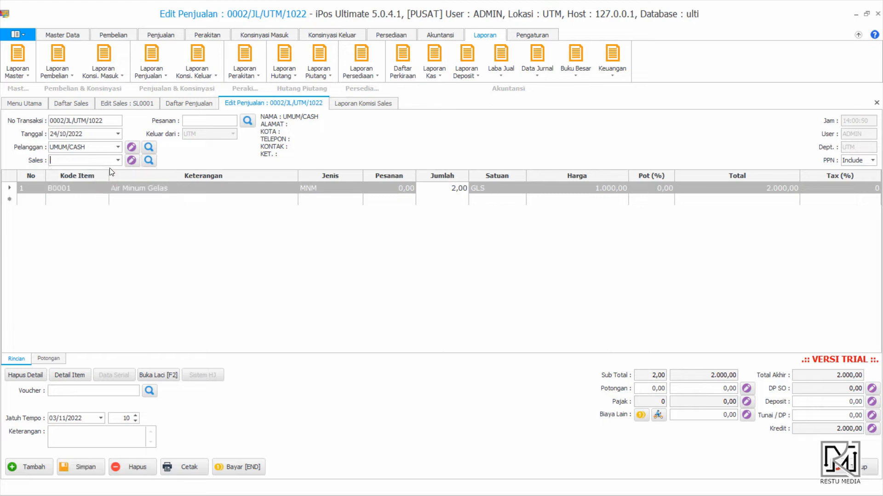
pyautogui.click(118, 161)
pyautogui.click(106, 190)
pyautogui.click(68, 467)
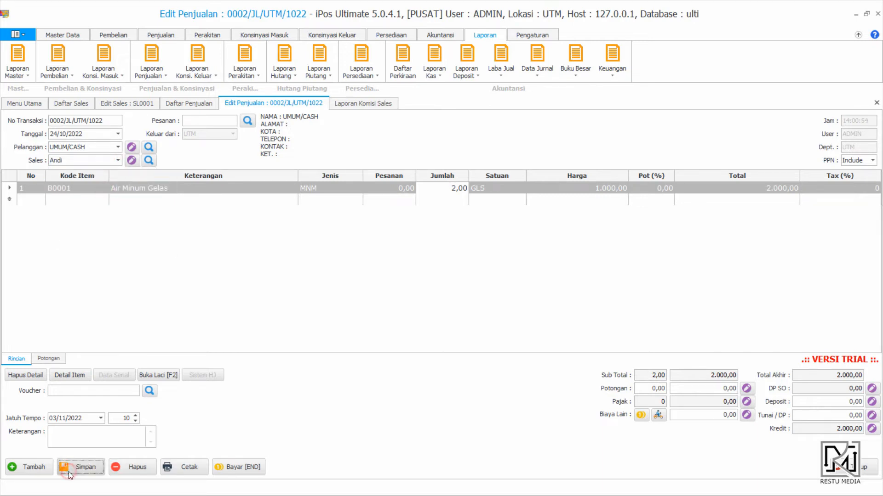
pyautogui.click(561, 209)
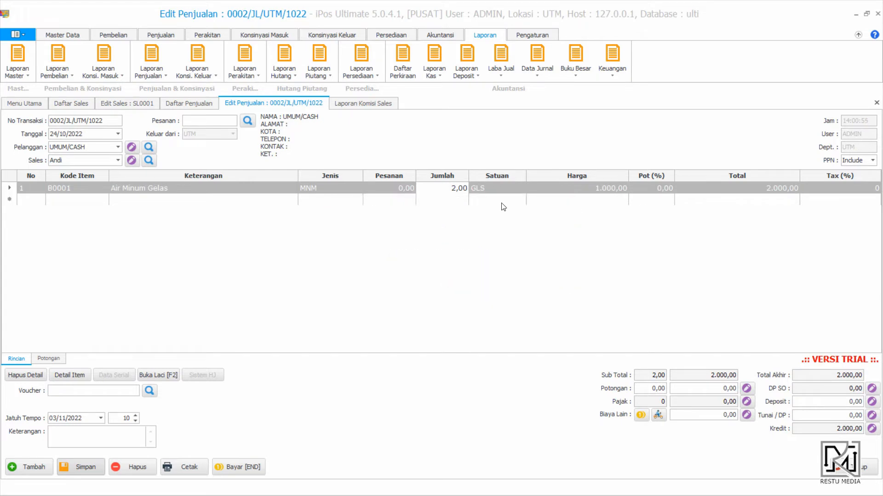
pyautogui.click(520, 293)
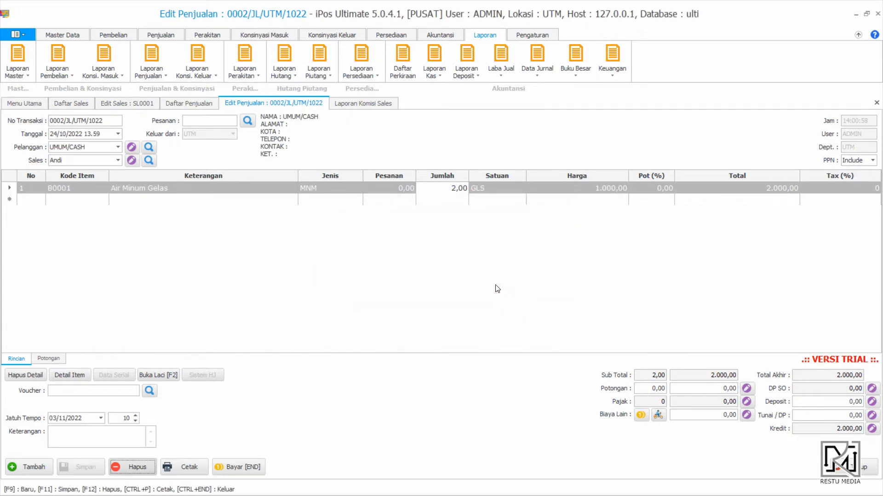
# Preview the Laporan Komisi Sales Detail report to check the nominal Total Faktur commission for each transaction.
pyautogui.click(388, 105)
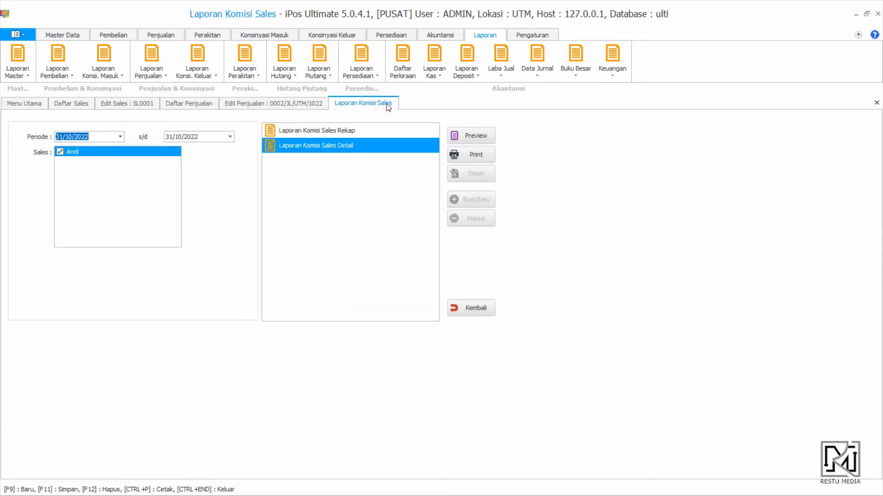
pyautogui.click(472, 137)
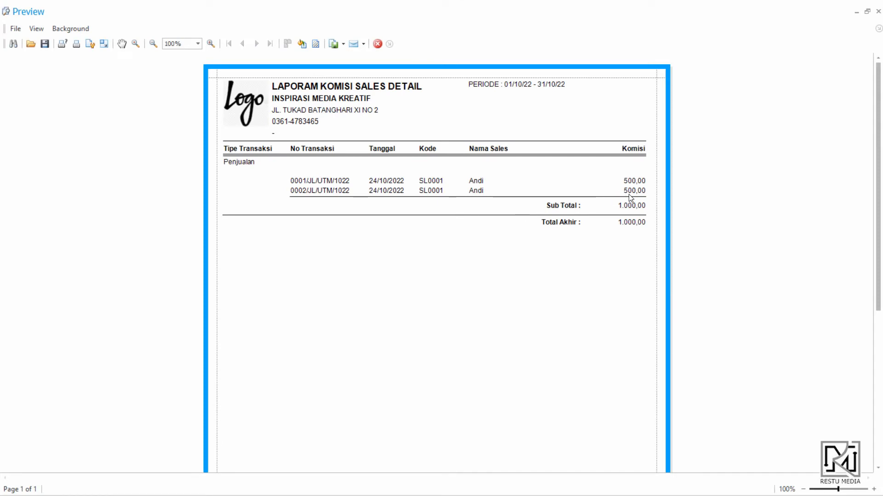
pyautogui.click(878, 12)
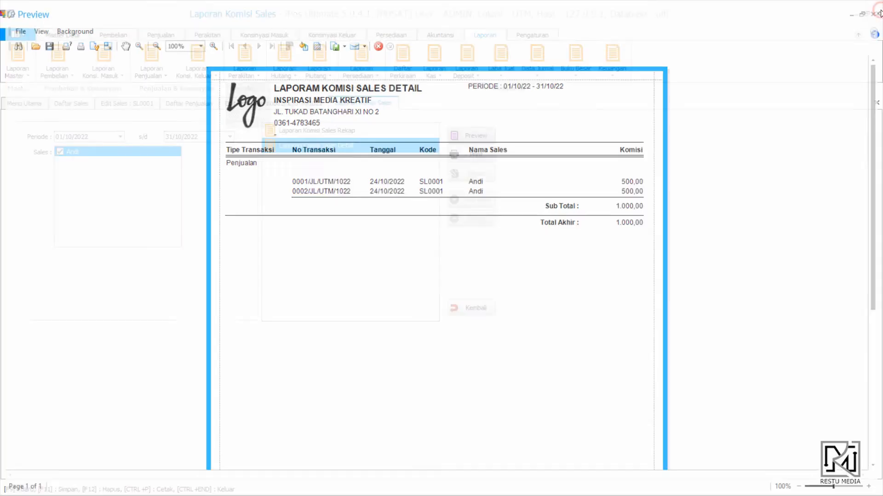
# Switch the salesperson's commission system from Total Faktur to Per Item and save the record.
pyautogui.click(151, 106)
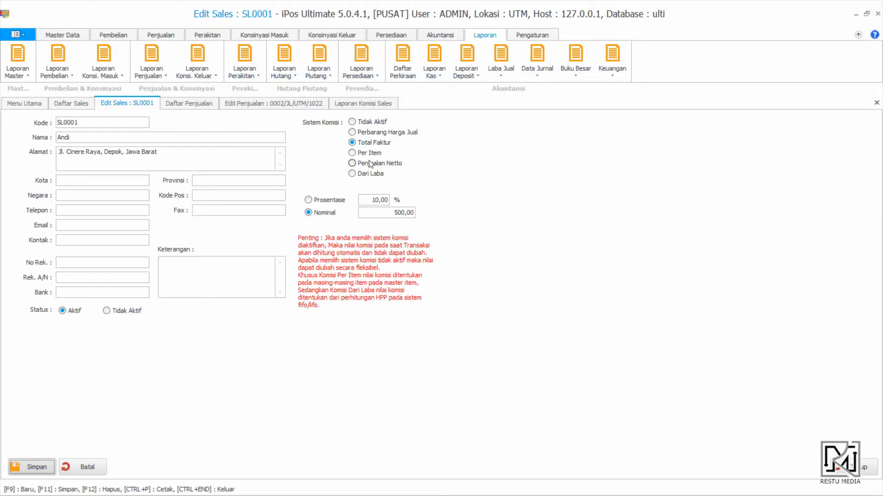
pyautogui.click(378, 158)
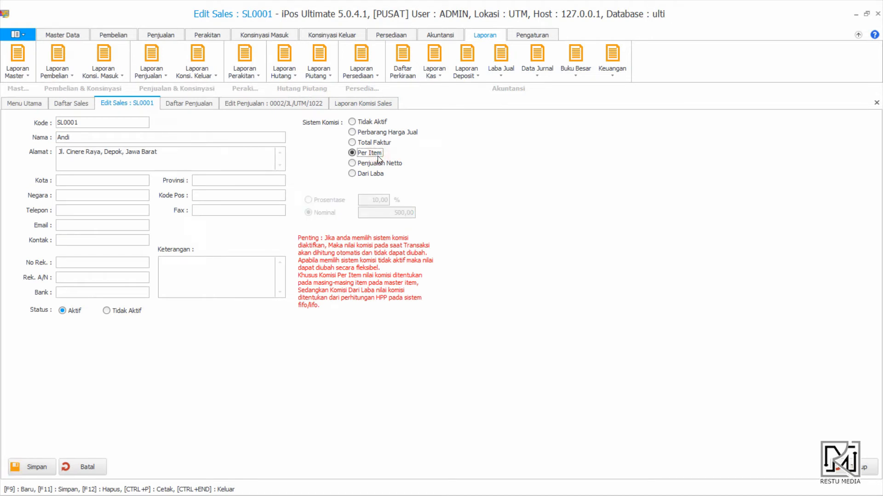
pyautogui.click(375, 133)
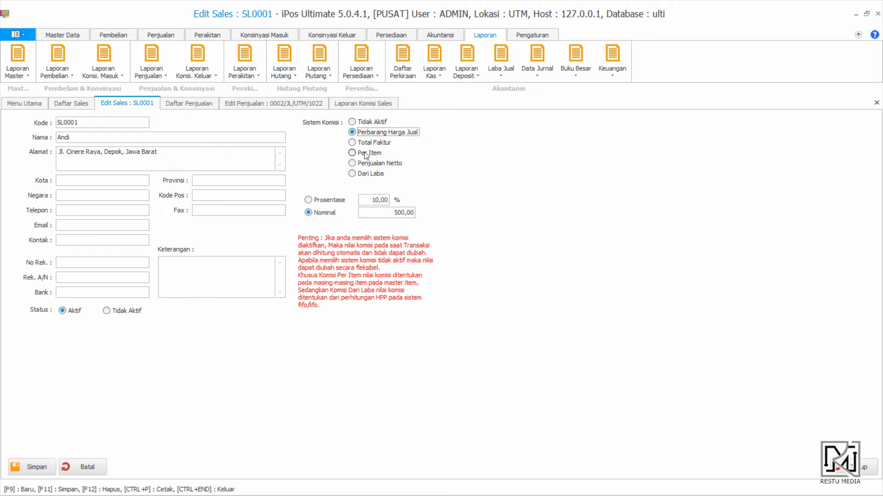
pyautogui.click(365, 156)
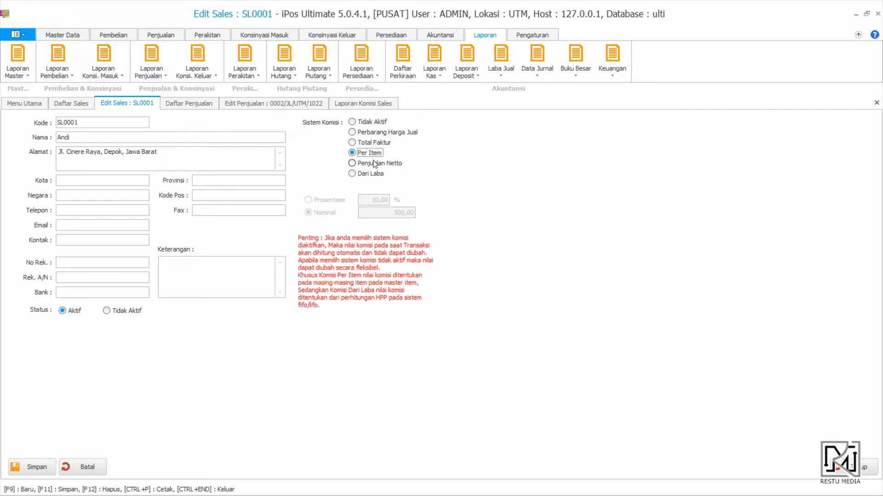
pyautogui.click(32, 467)
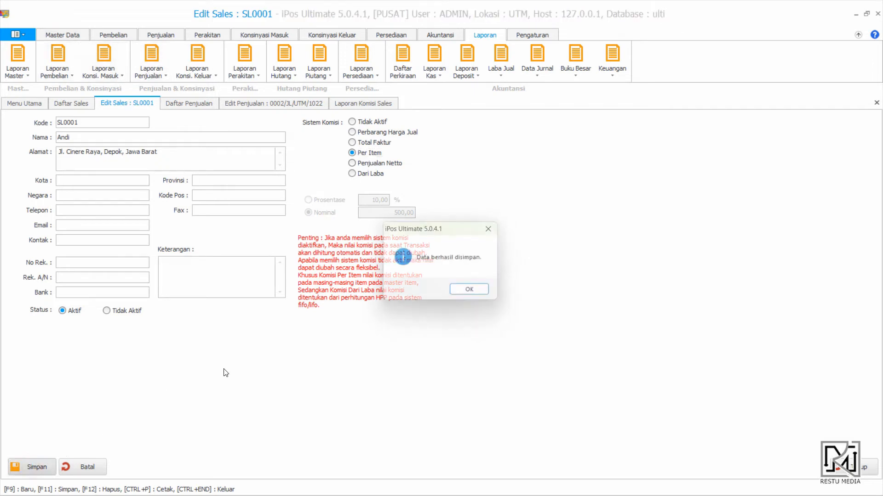
pyautogui.click(463, 296)
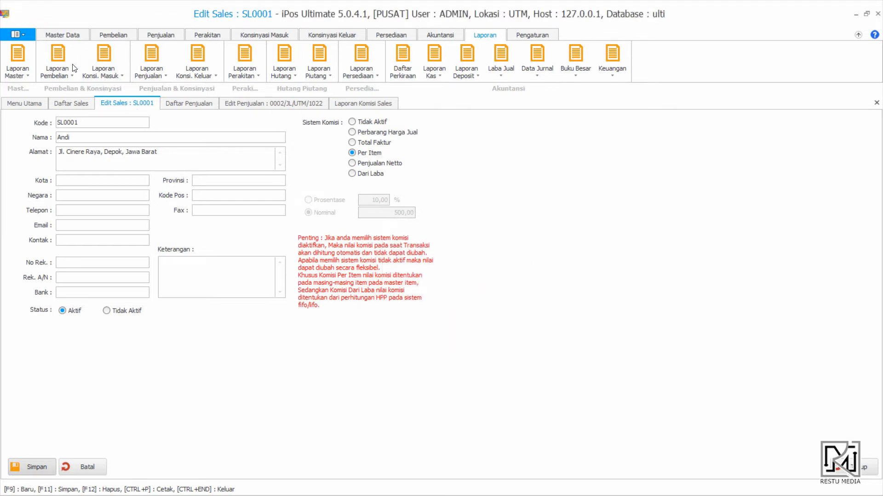
# Set the Komisi Sales of the Air Minum Gelas item to 200 in its unit and selling price data and save the item.
pyautogui.click(59, 35)
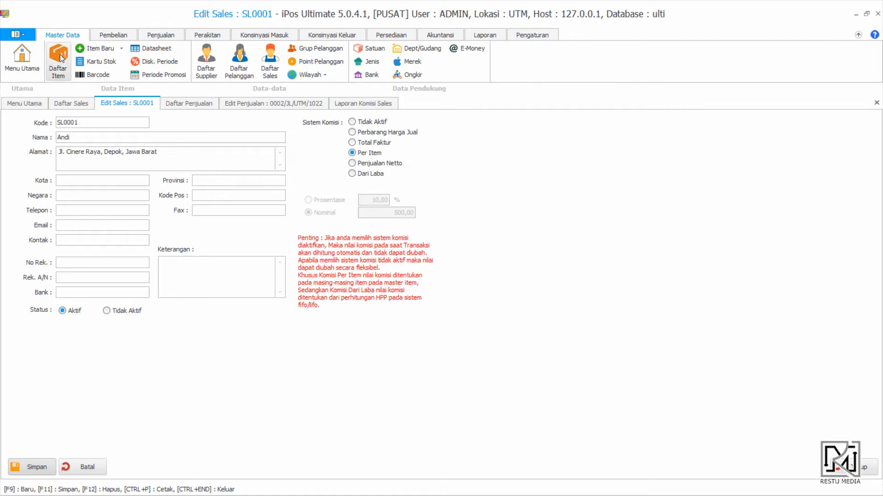
pyautogui.click(60, 55)
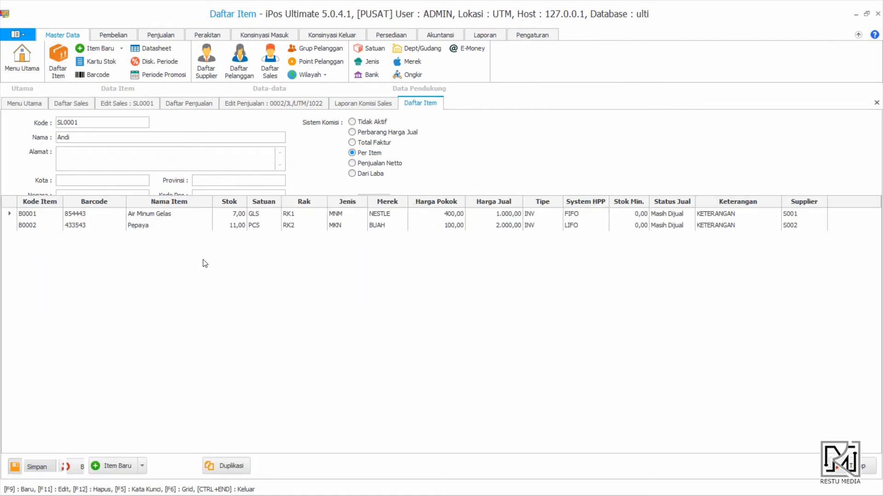
pyautogui.click(159, 216)
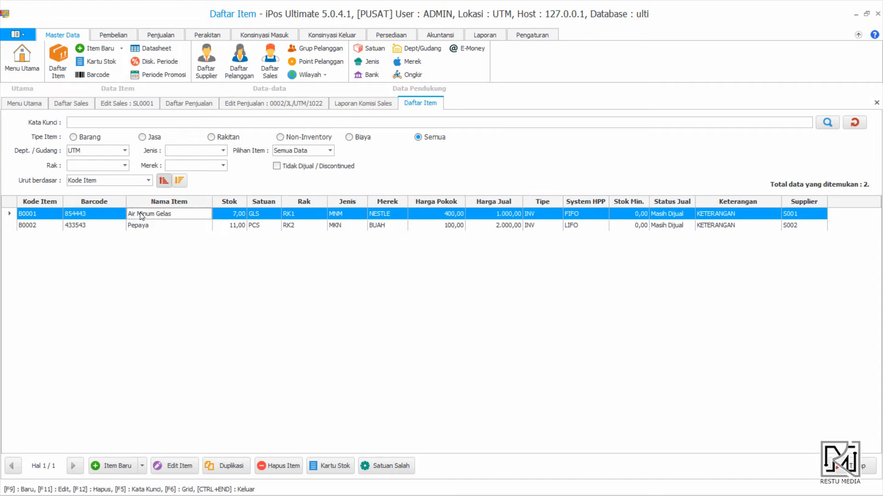
pyautogui.rightClick(141, 216)
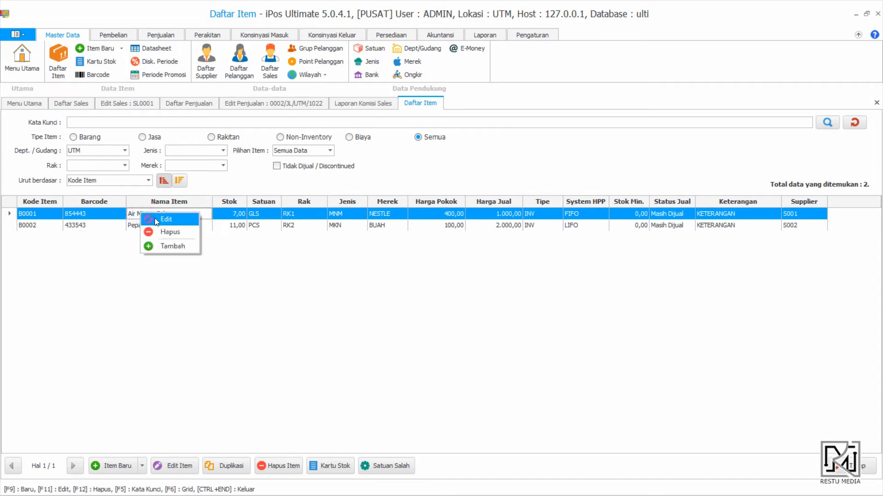
pyautogui.click(155, 219)
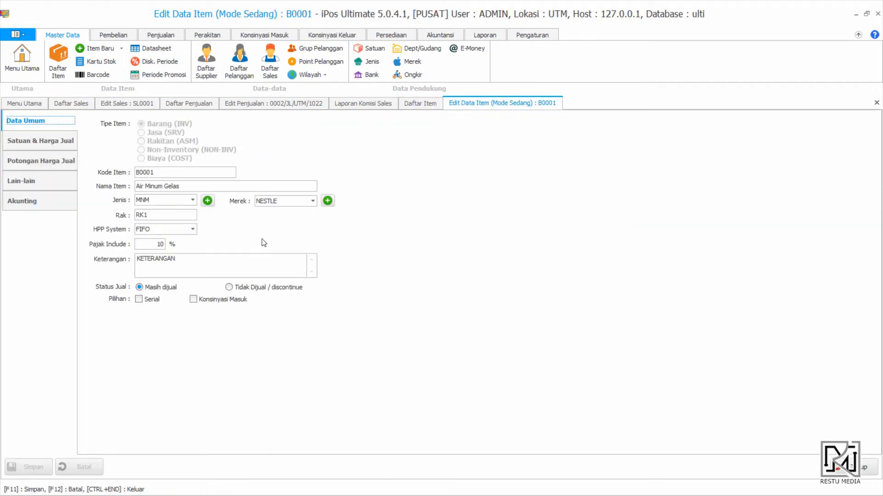
pyautogui.click(37, 145)
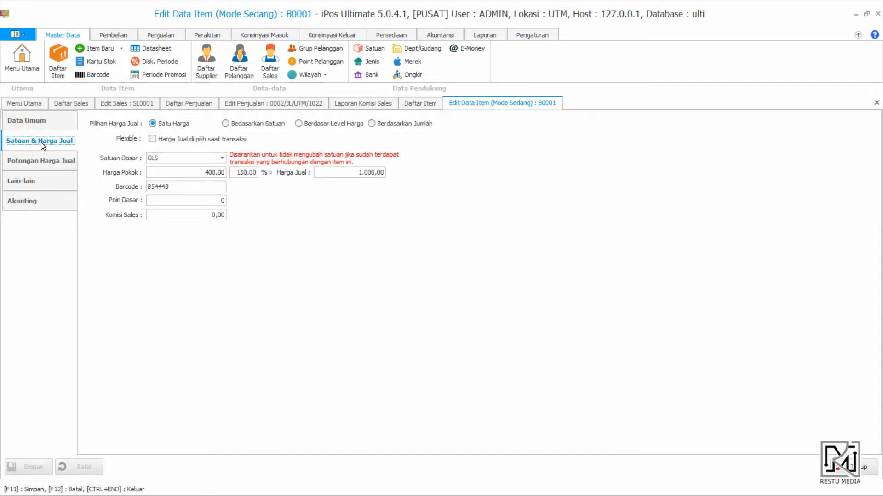
pyautogui.click(207, 216)
pyautogui.write('2')
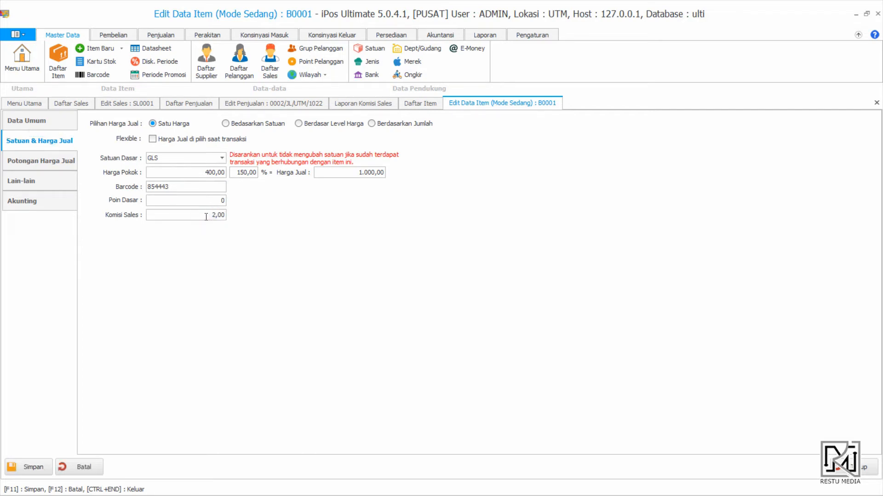
pyautogui.write('00')
pyautogui.click(32, 466)
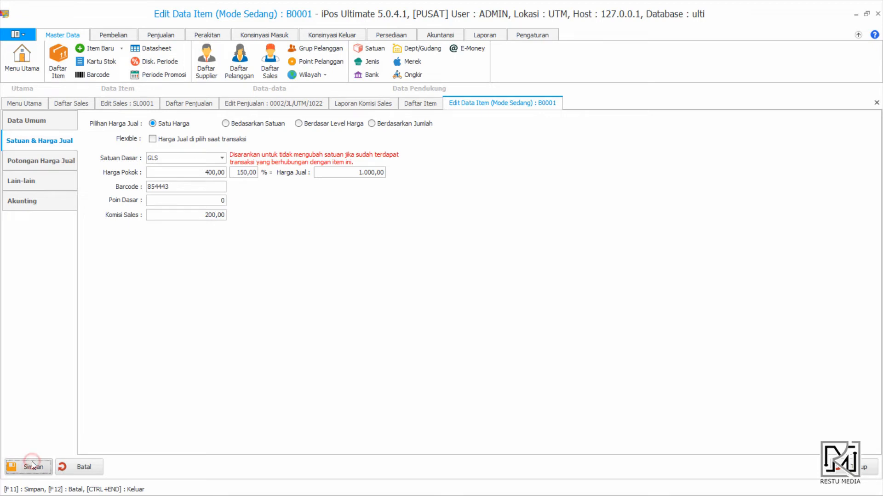
pyautogui.click(504, 297)
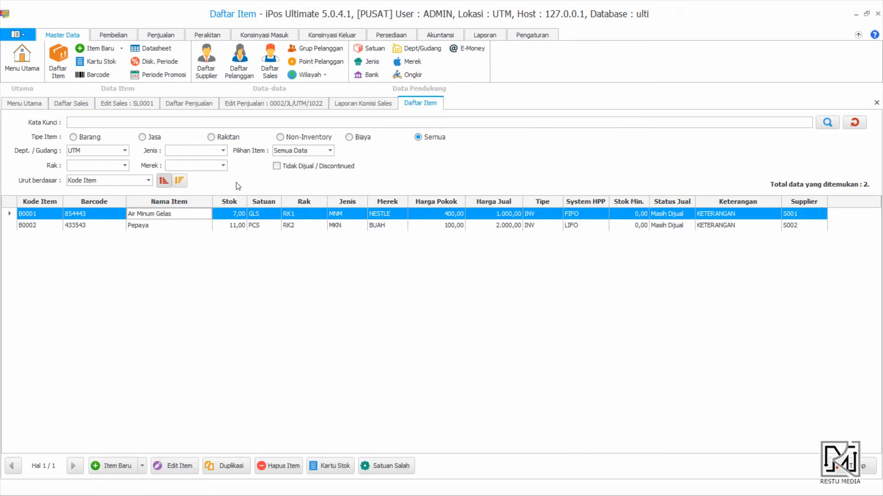
# Start a new sale for customer UMUM/CASH and add one unit of Air Minum Gelas.
pyautogui.click(267, 108)
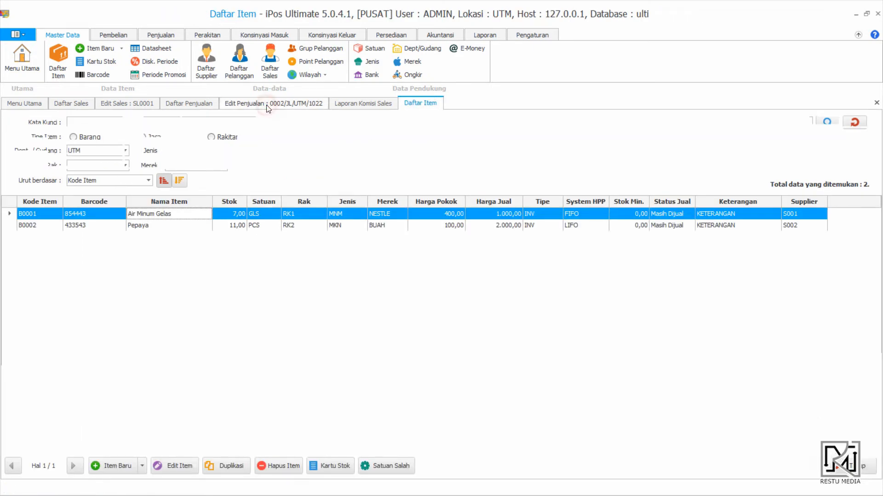
pyautogui.click(27, 468)
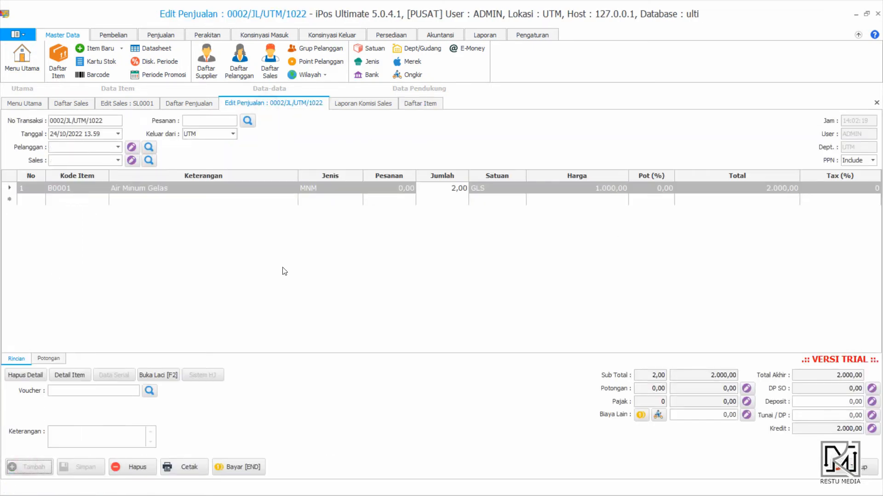
pyautogui.click(118, 148)
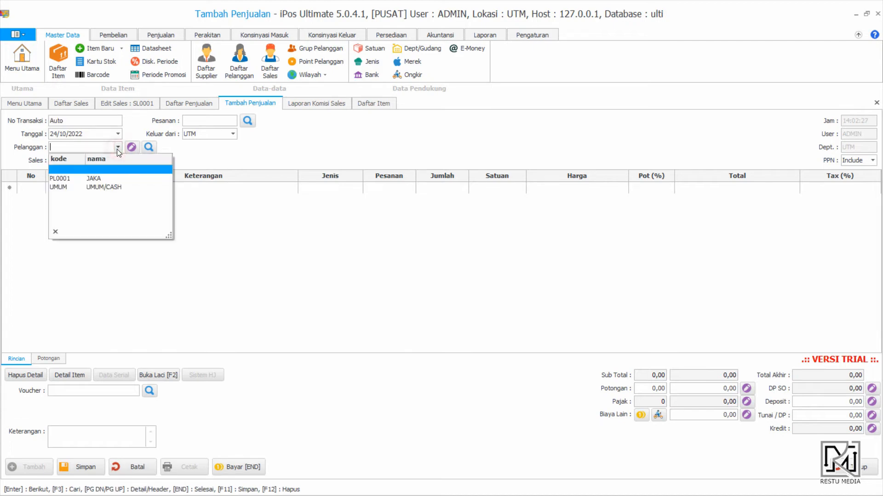
pyautogui.click(104, 186)
pyautogui.click(87, 187)
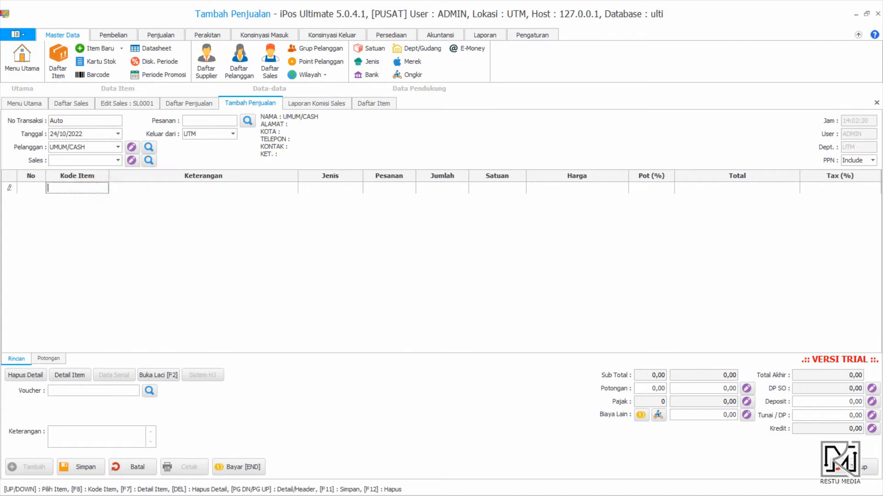
pyautogui.write('air')
pyautogui.press('Return')
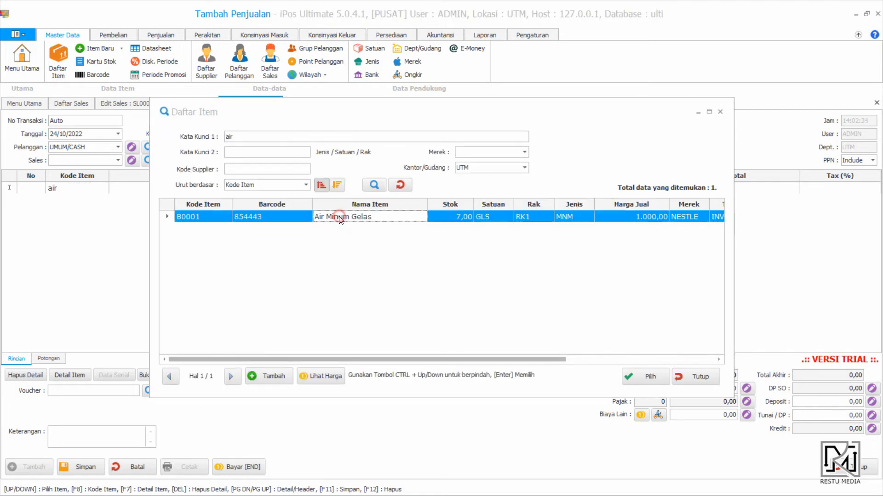
pyautogui.doubleClick(339, 217)
pyautogui.click(356, 239)
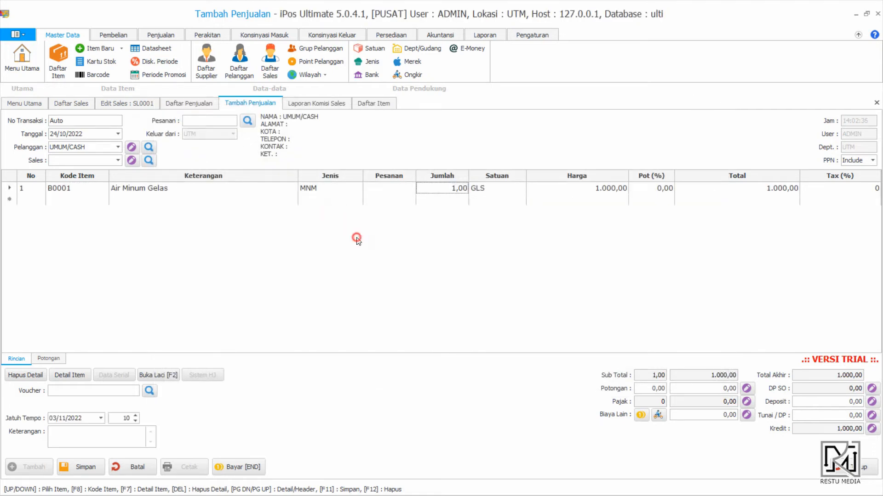
# Assign the salesperson to the new Air Minum Gelas sale and save the transaction.
pyautogui.click(118, 161)
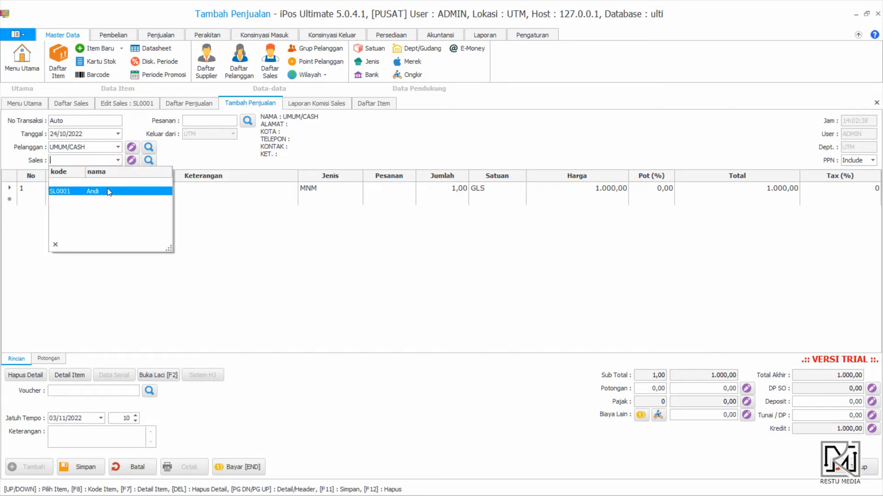
pyautogui.click(107, 190)
pyautogui.click(88, 469)
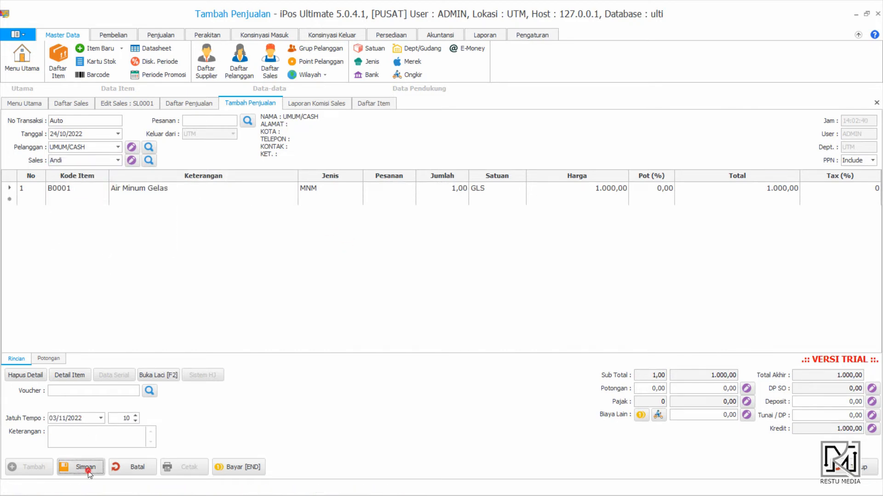
pyautogui.click(562, 210)
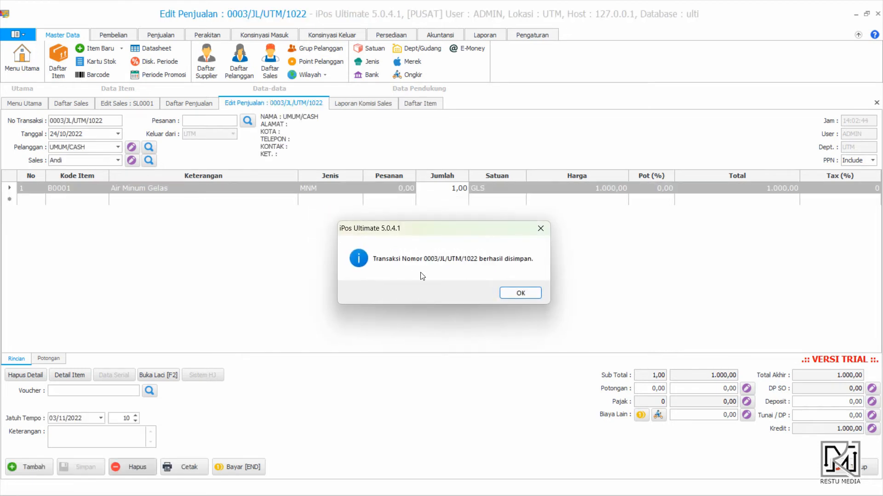
pyautogui.click(534, 294)
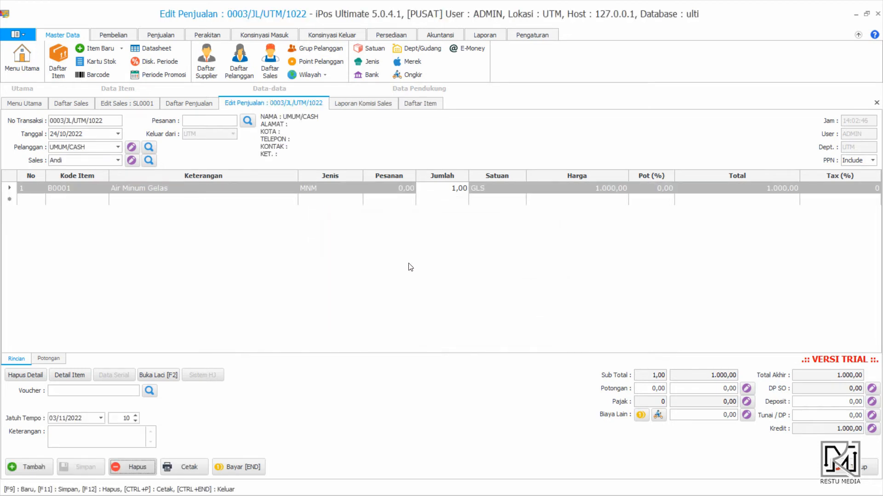
# Preview the Laporan Komisi Sales Detail report to check the Per Item commission on the one-unit sale.
pyautogui.click(368, 104)
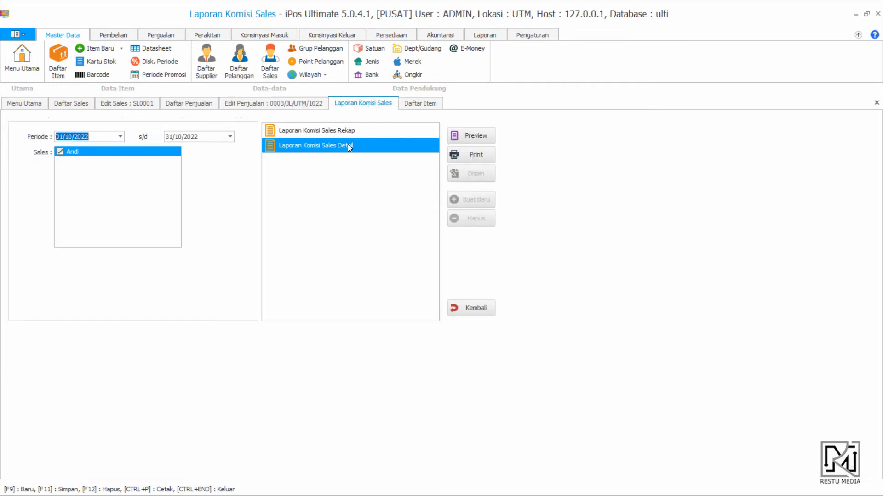
pyautogui.click(474, 135)
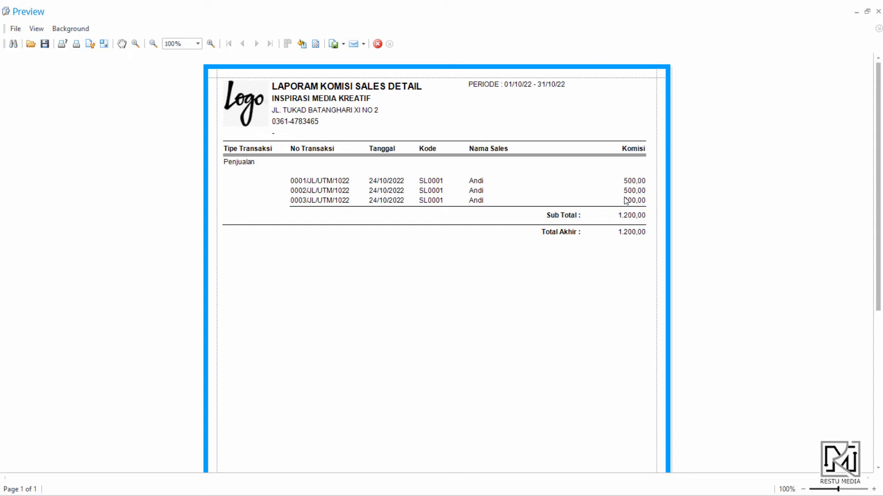
pyautogui.click(878, 12)
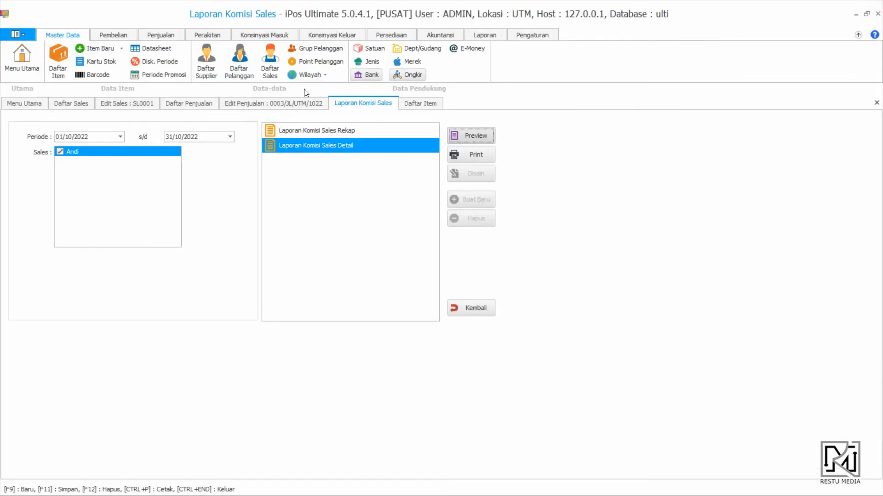
# Change the quantity of Air Minum Gelas on the latest sale to 5 and save the transaction.
pyautogui.click(227, 103)
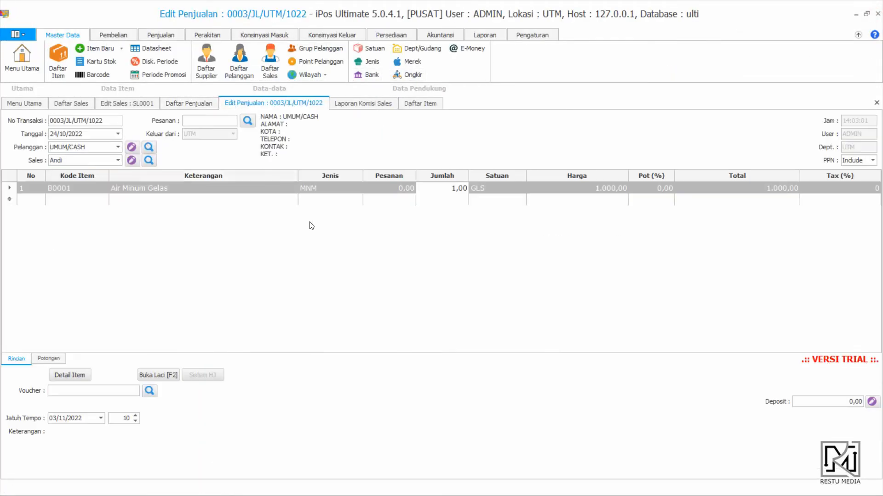
pyautogui.click(449, 193)
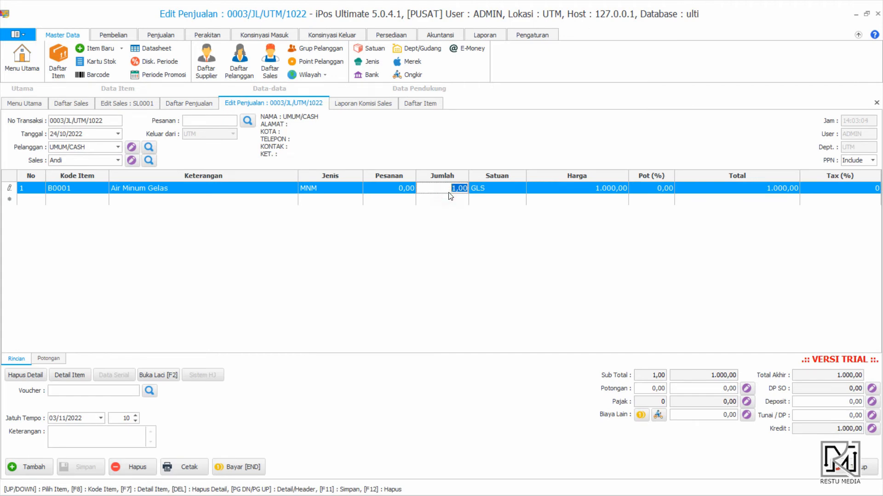
pyautogui.write('5')
pyautogui.click(118, 435)
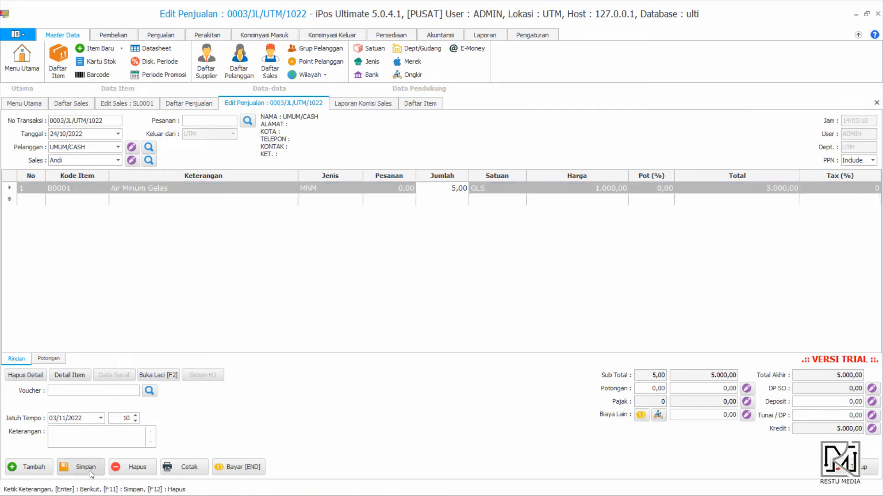
pyautogui.click(86, 467)
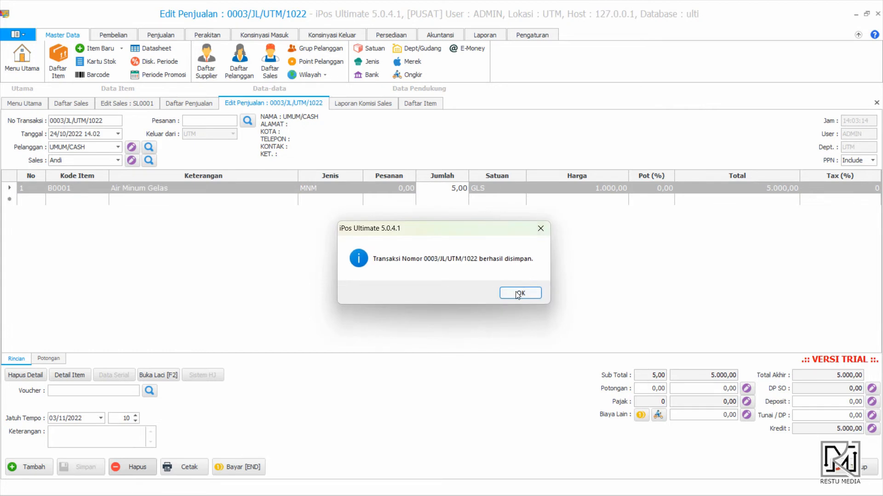
pyautogui.click(516, 292)
# Preview the Laporan Komisi Sales Detail report again to check the Per Item commission for the five-unit sale.
pyautogui.click(383, 102)
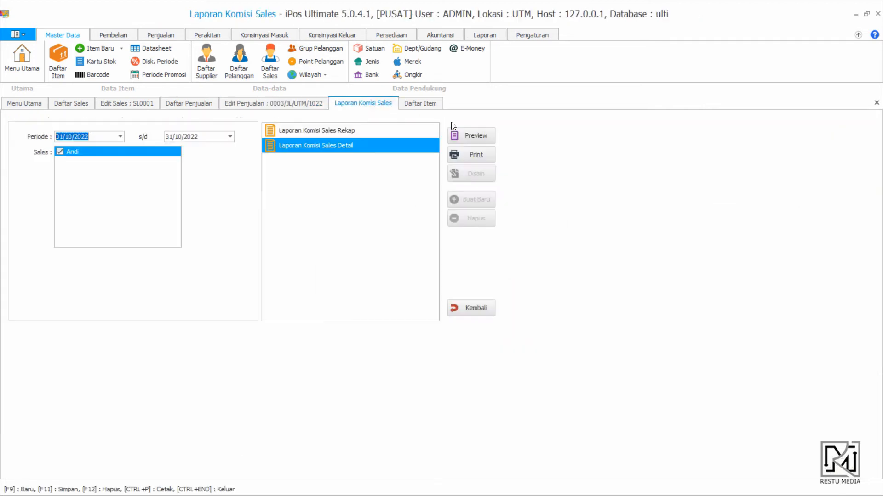
pyautogui.click(468, 137)
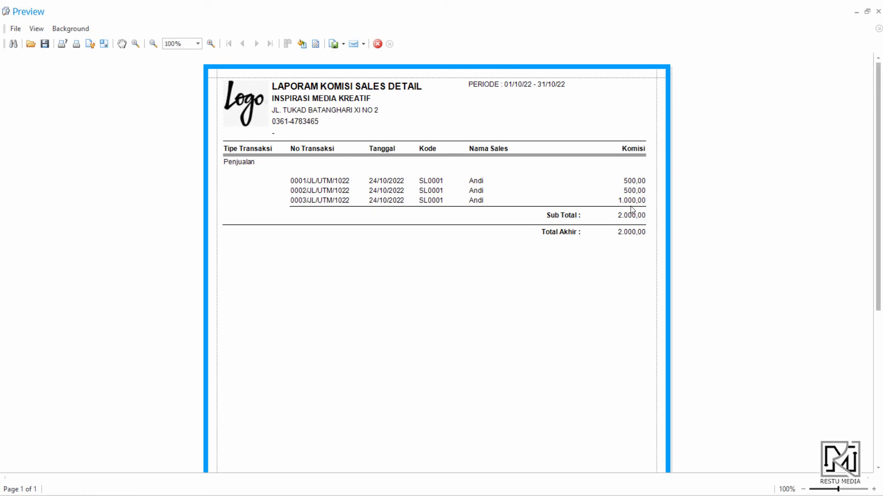
pyautogui.click(878, 11)
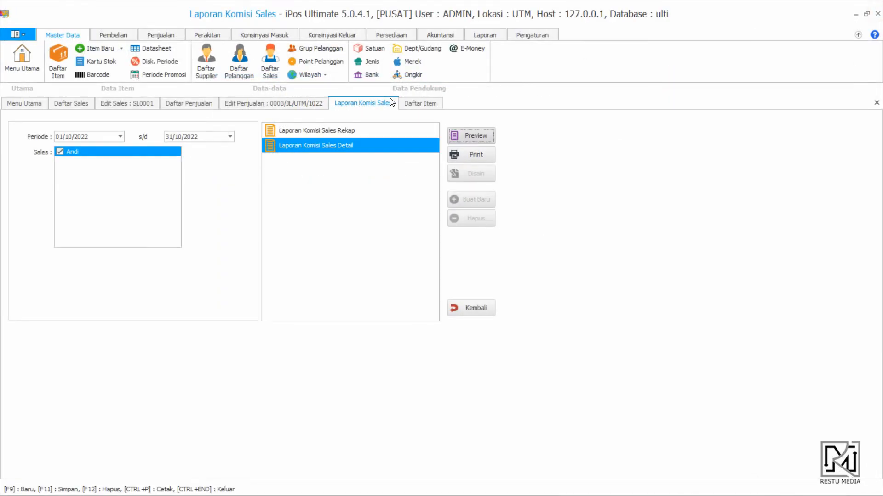
# Set the salesperson's commission system to Penjualan Netto calculated by Prosentase, and save the record.
pyautogui.click(156, 108)
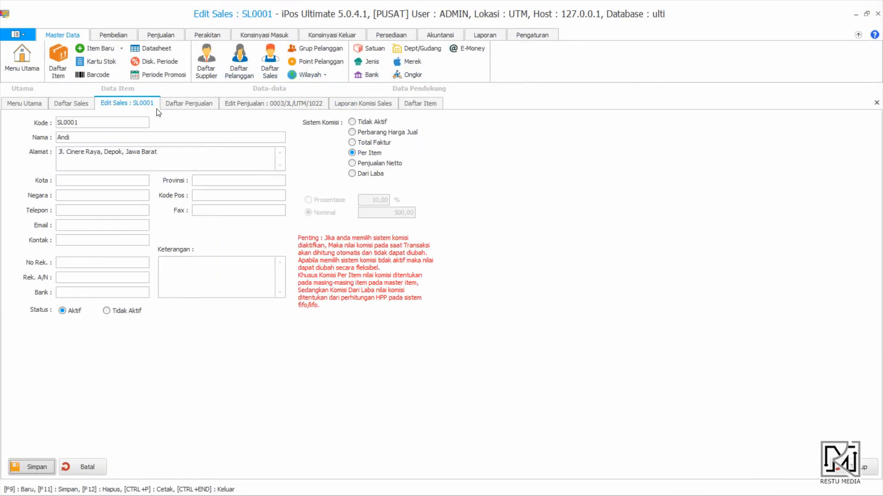
pyautogui.click(366, 153)
pyautogui.click(369, 165)
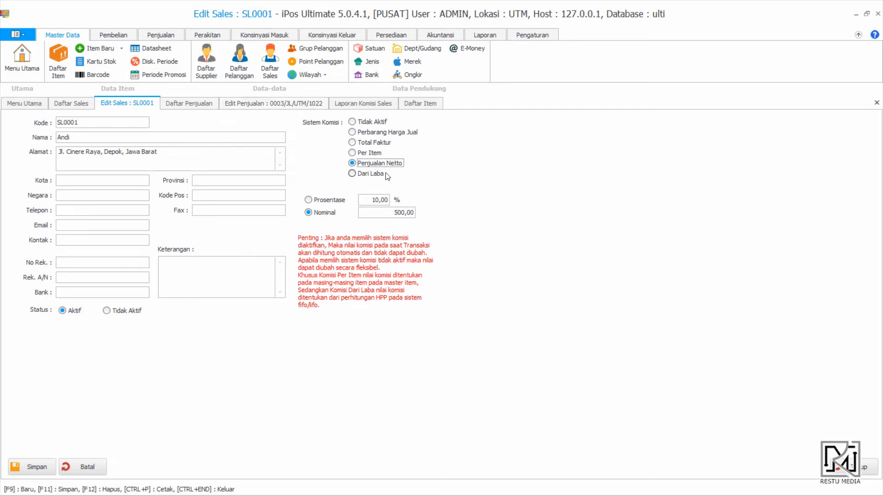
pyautogui.click(290, 105)
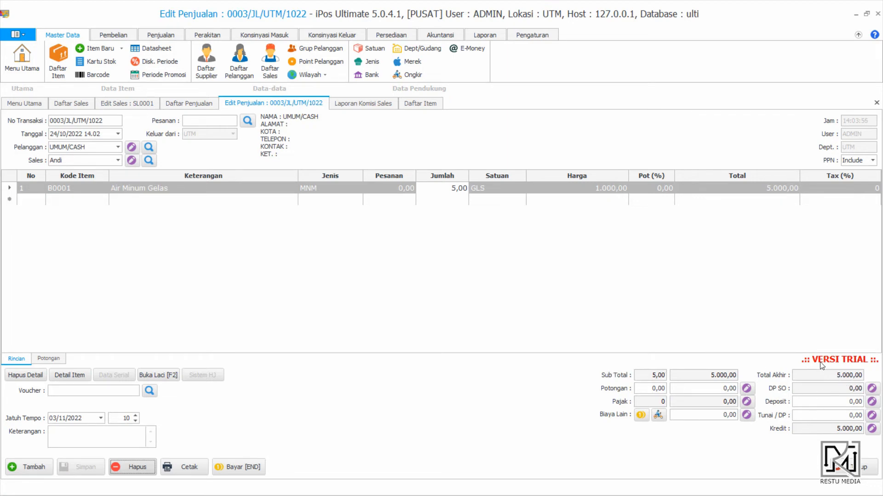
pyautogui.click(342, 102)
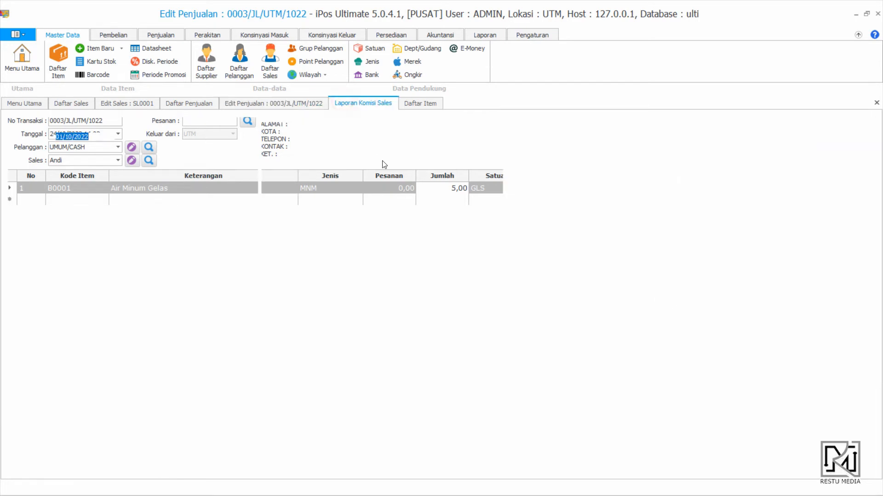
pyautogui.click(153, 105)
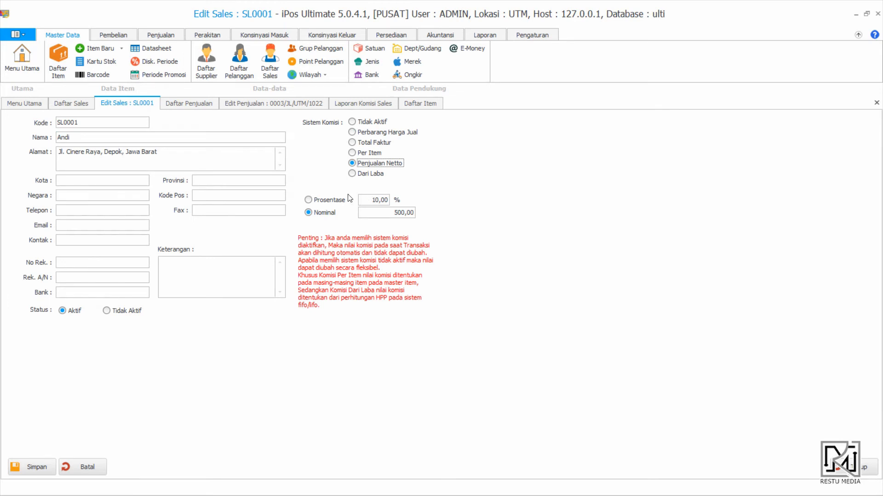
pyautogui.click(330, 199)
pyautogui.click(20, 468)
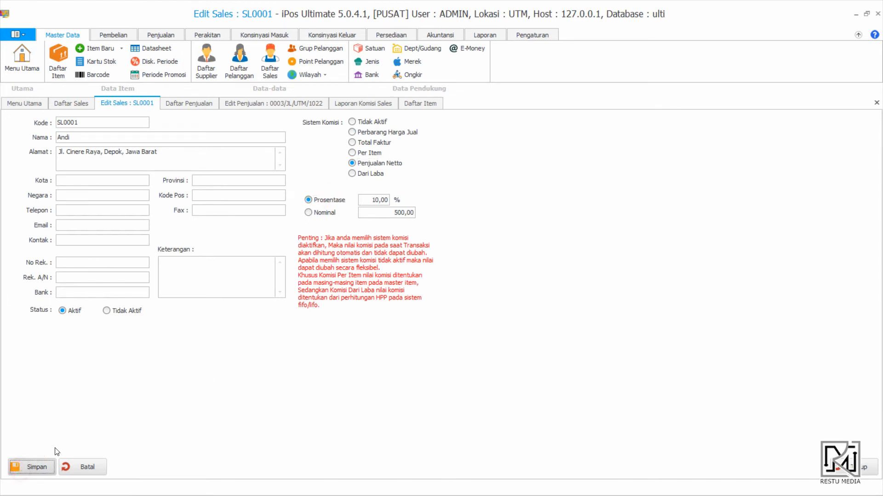
pyautogui.click(474, 292)
# Start a new sales transaction and add one unit of the item Air Minum Gelas.
pyautogui.click(306, 105)
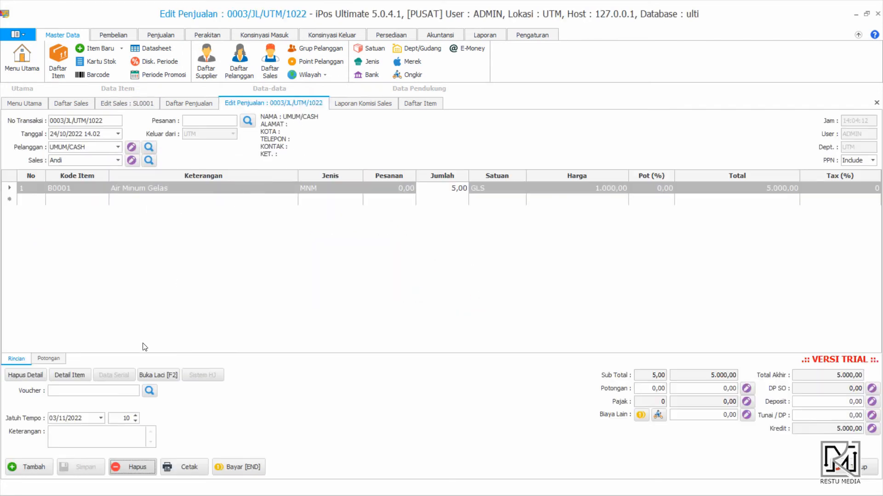
pyautogui.click(40, 466)
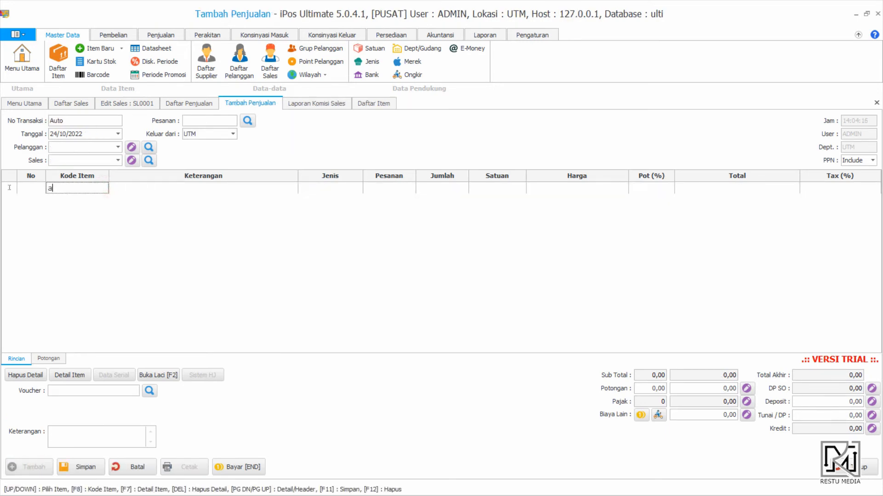
pyautogui.press('Return')
pyautogui.press('Down')
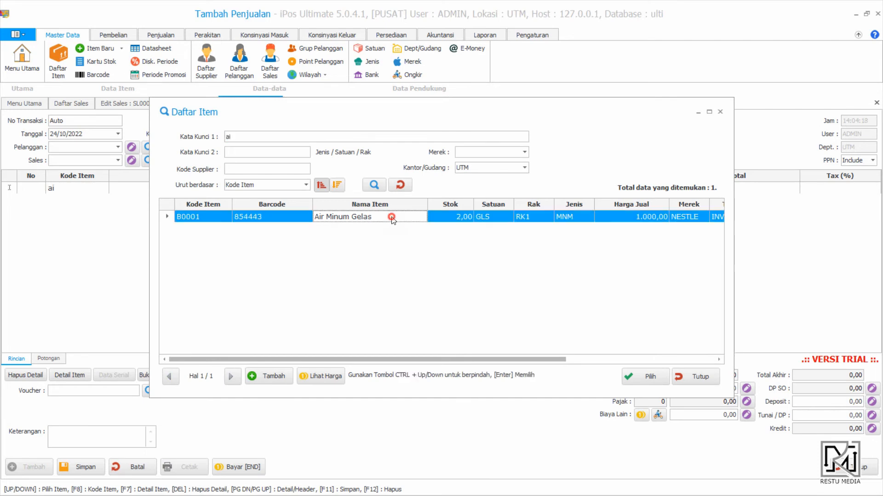
pyautogui.press('Return')
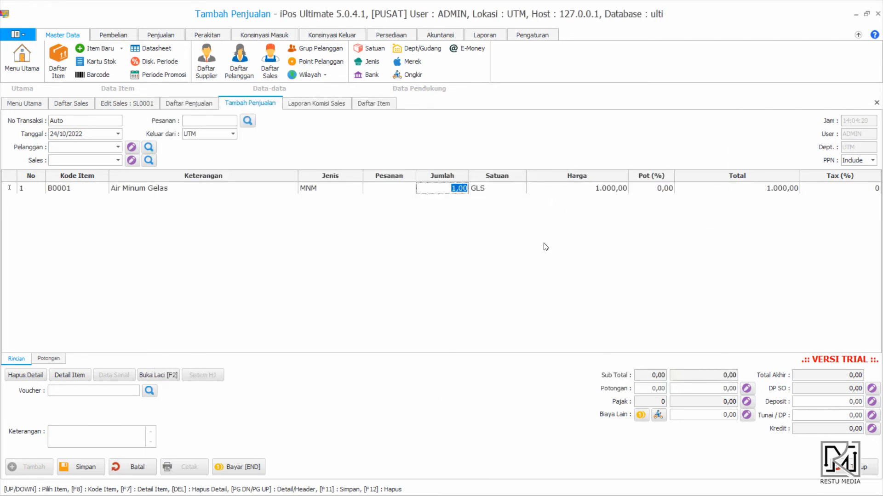
# Set the new sale's customer to UMUM/CASH, assign the salesperson and save the transaction.
pyautogui.click(119, 148)
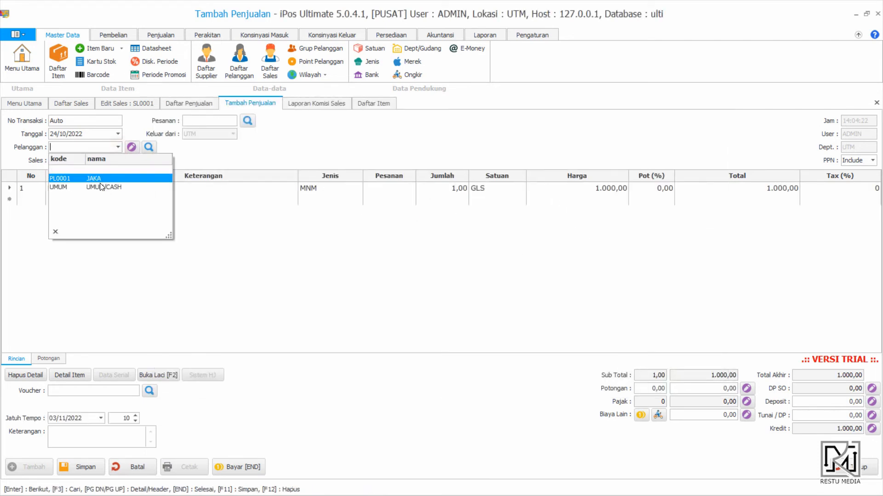
pyautogui.click(101, 171)
pyautogui.click(118, 160)
pyautogui.click(111, 191)
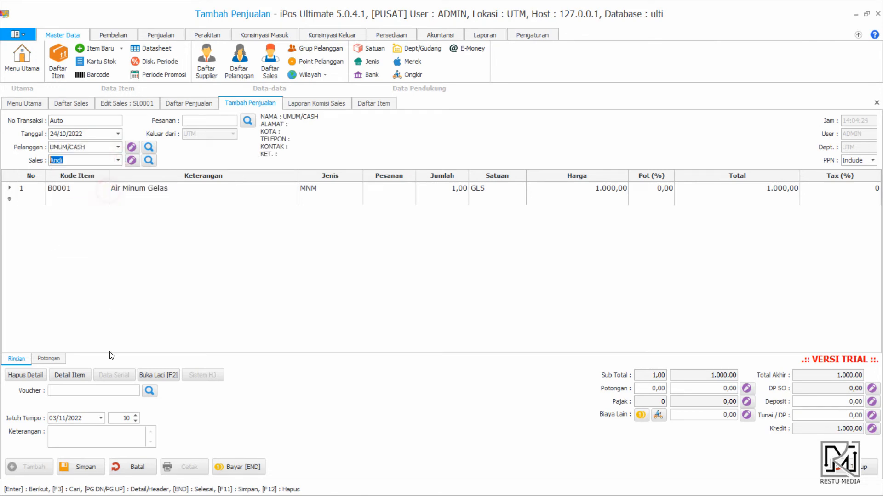
pyautogui.click(84, 467)
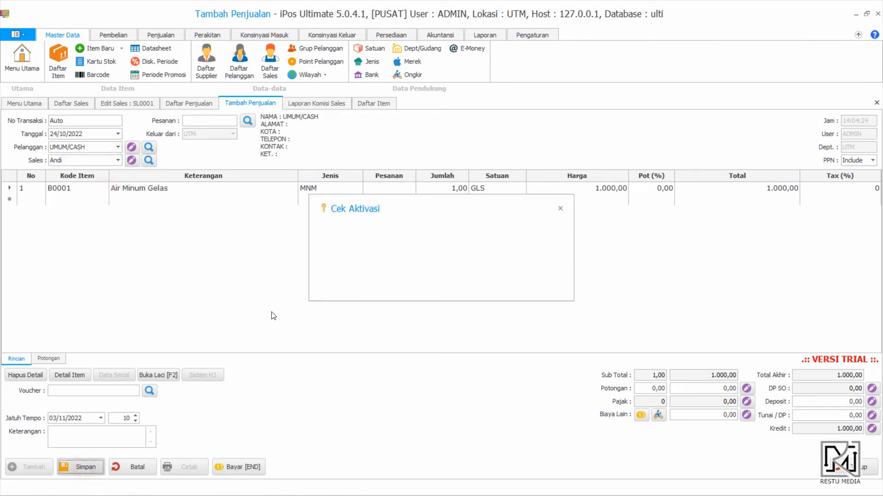
pyautogui.click(560, 208)
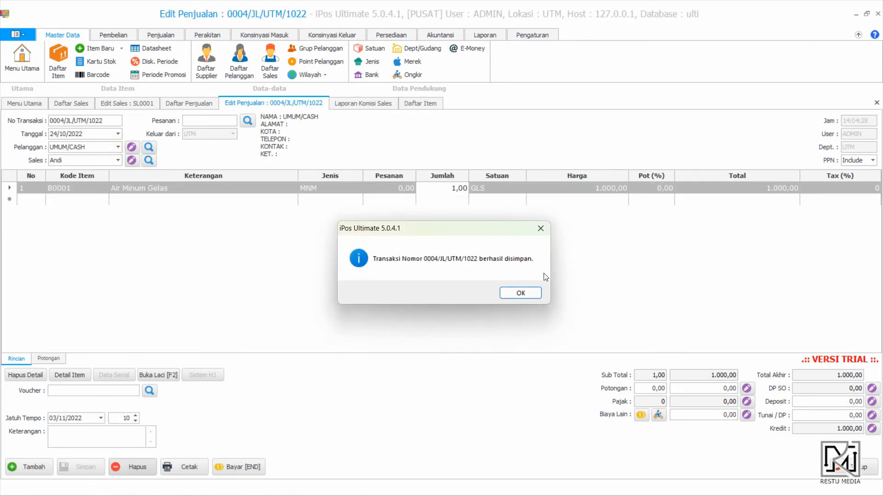
pyautogui.click(524, 293)
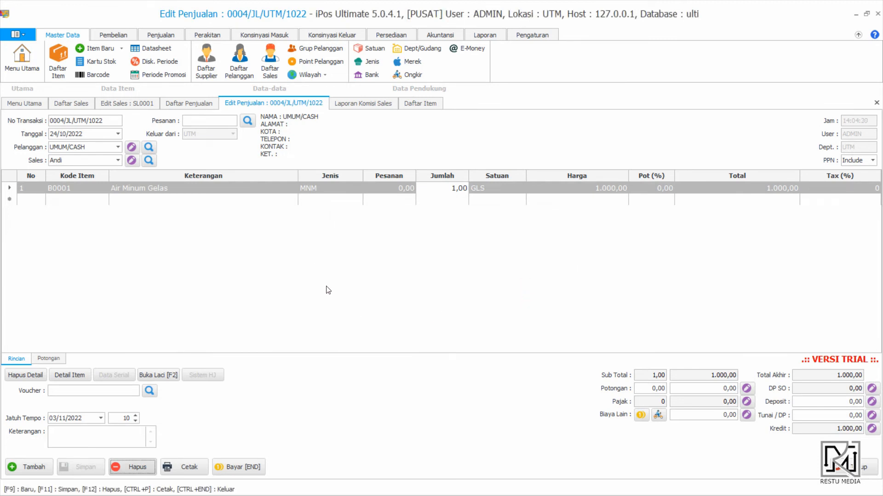
# Preview the Laporan Komisi Sales Detail report to check the Penjualan Netto commission on the new sale.
pyautogui.click(353, 103)
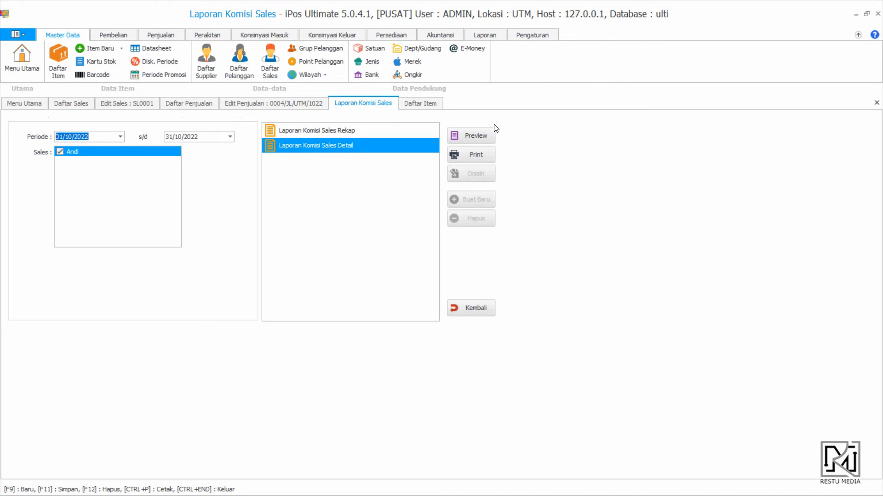
pyautogui.click(481, 134)
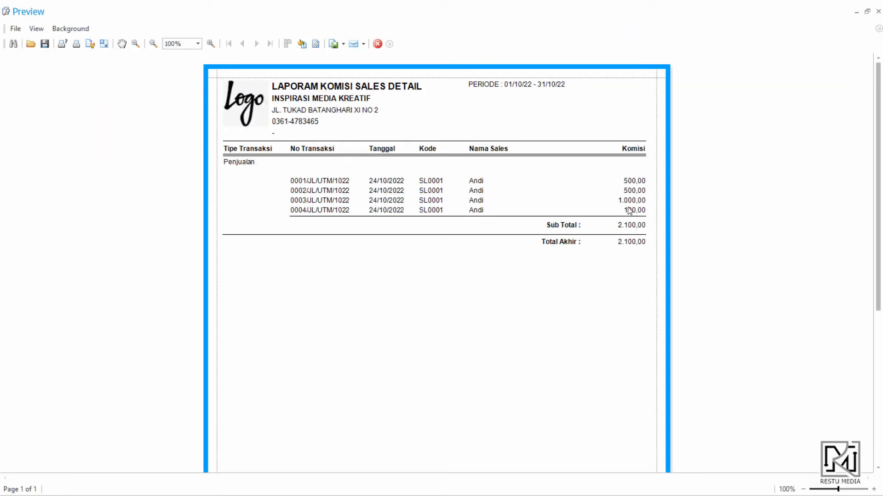
pyautogui.click(878, 12)
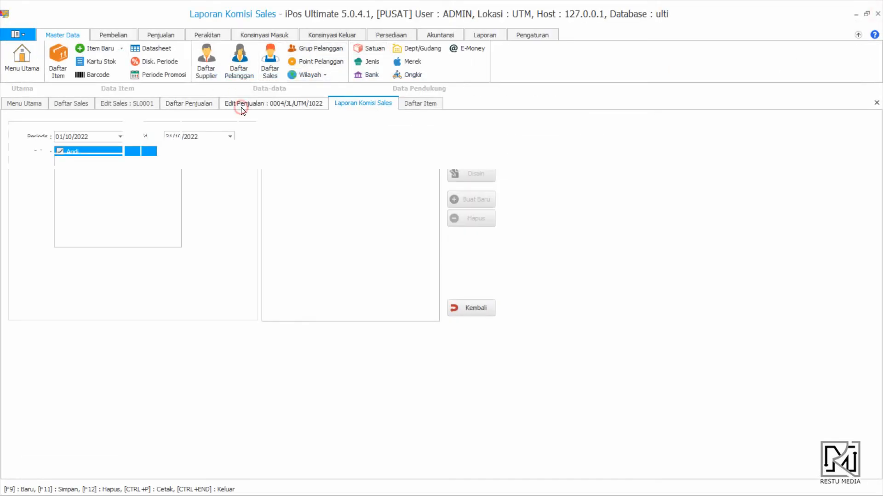
# Set the invoice discount (Potongan) on the latest Air Minum Gelas sale to a nominal 50.
pyautogui.click(241, 104)
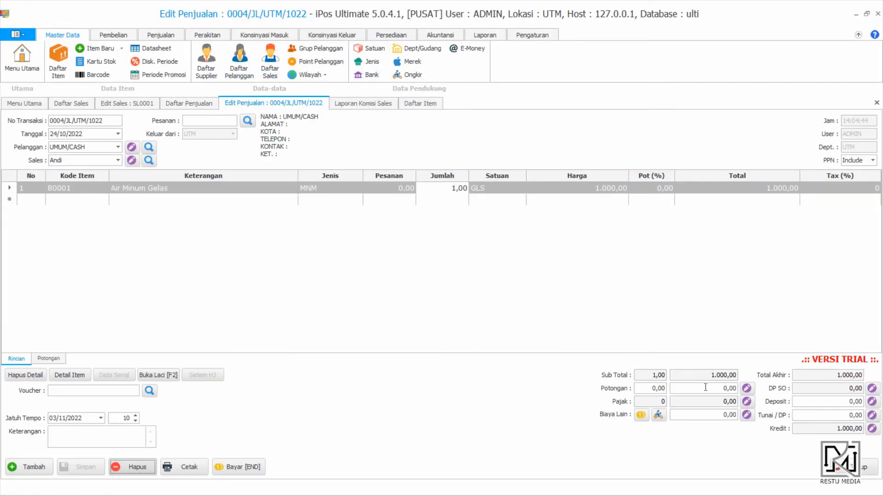
pyautogui.click(705, 387)
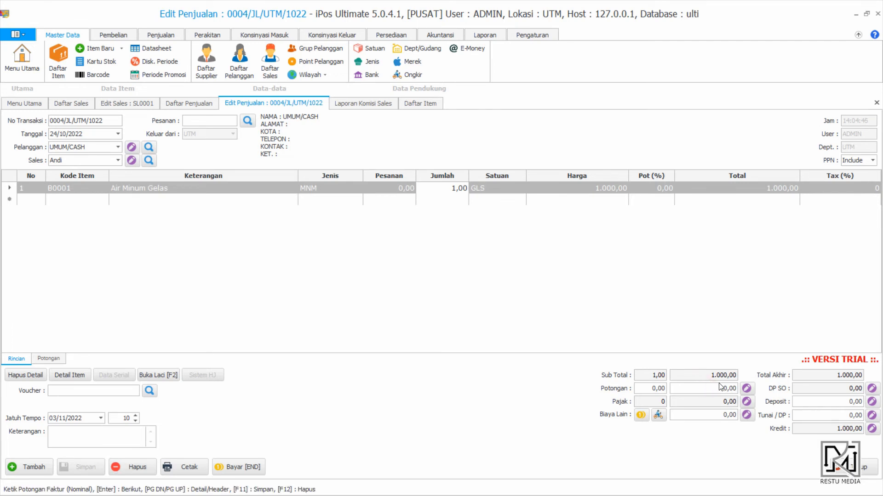
pyautogui.write('20')
pyautogui.moveTo(714, 389); pyautogui.dragTo(746, 389)
pyautogui.write('50')
# Set the sale's other costs (Biaya Lain) to 2.000 and save the transaction.
pyautogui.click(716, 415)
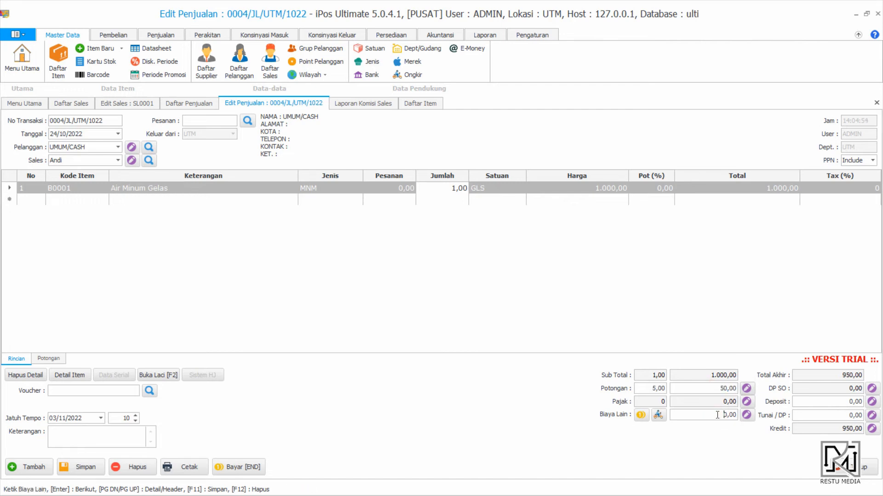
pyautogui.write('120')
pyautogui.press('Return')
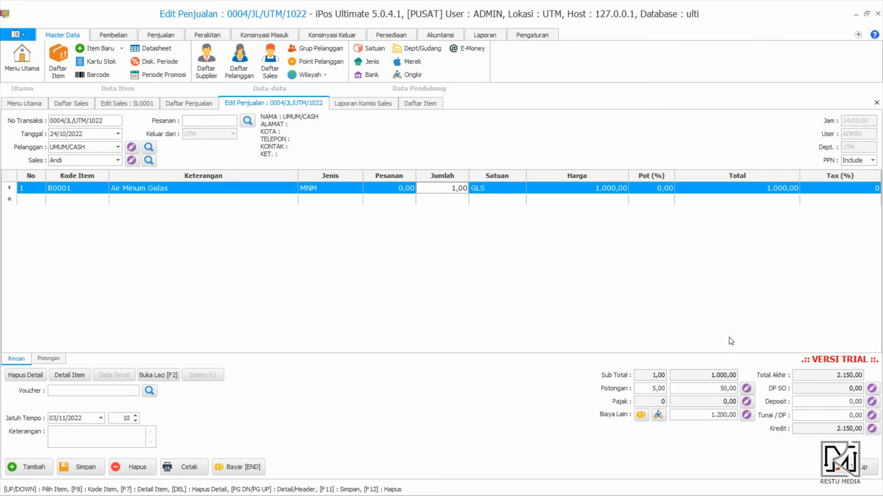
pyautogui.click(735, 415)
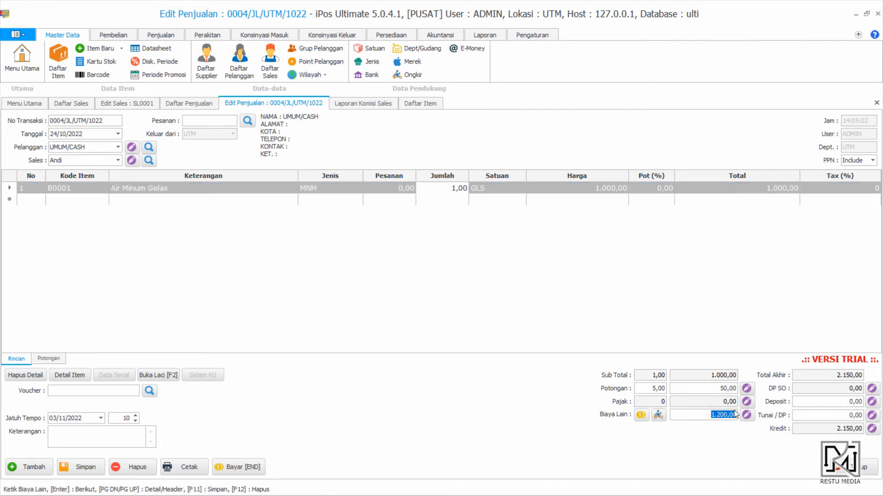
pyautogui.write('2000')
pyautogui.press('Return')
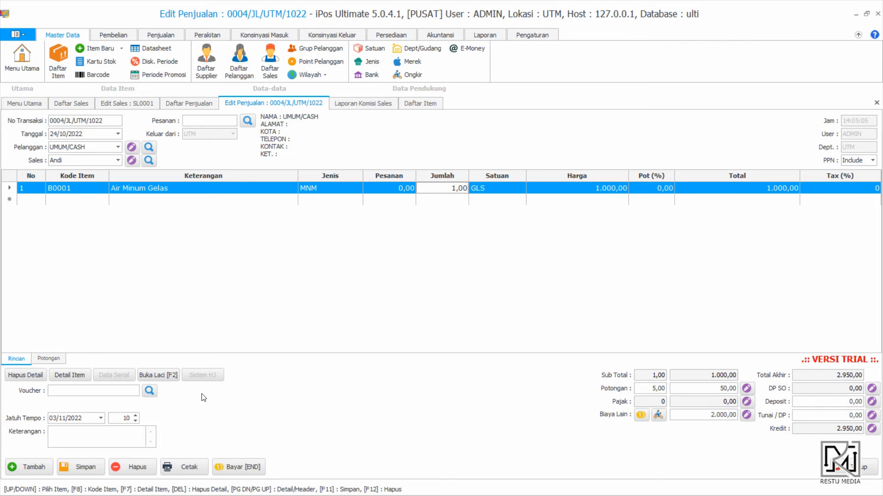
pyautogui.click(82, 467)
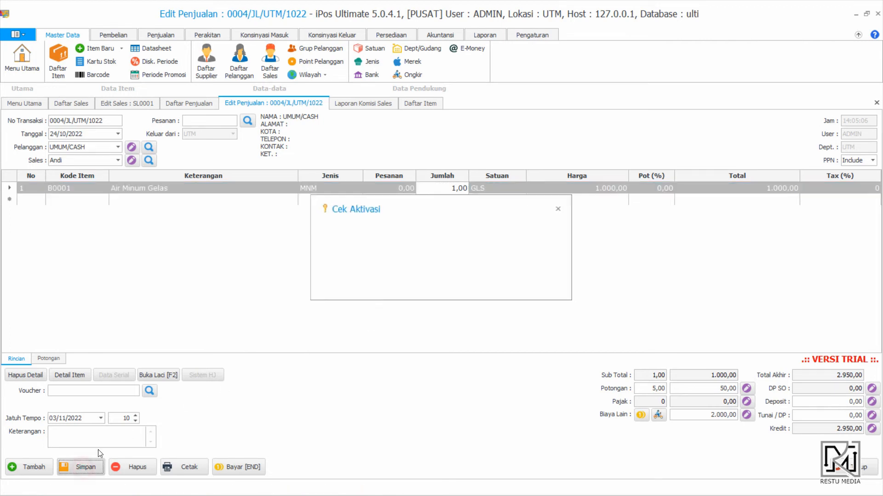
pyautogui.click(558, 209)
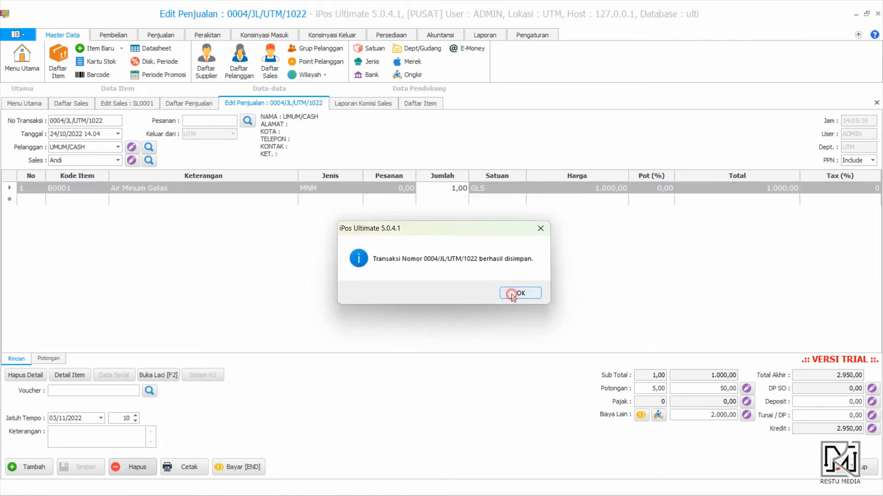
pyautogui.click(517, 293)
# Preview the Laporan Komisi Sales Detail report again to check the net-sales commission with discount and other costs.
pyautogui.click(386, 107)
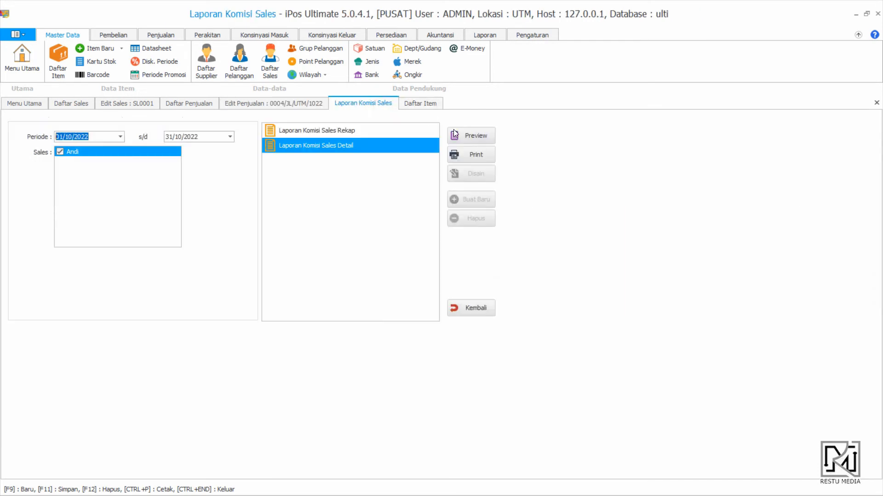
pyautogui.click(476, 137)
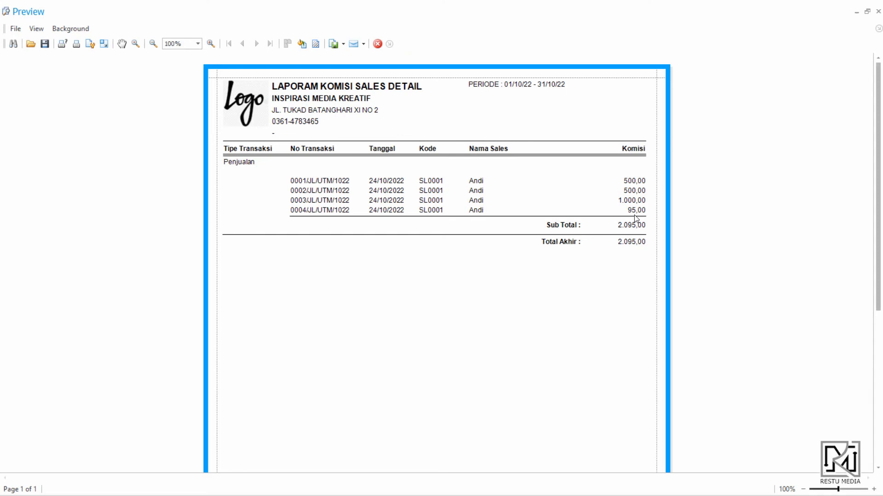
pyautogui.click(878, 13)
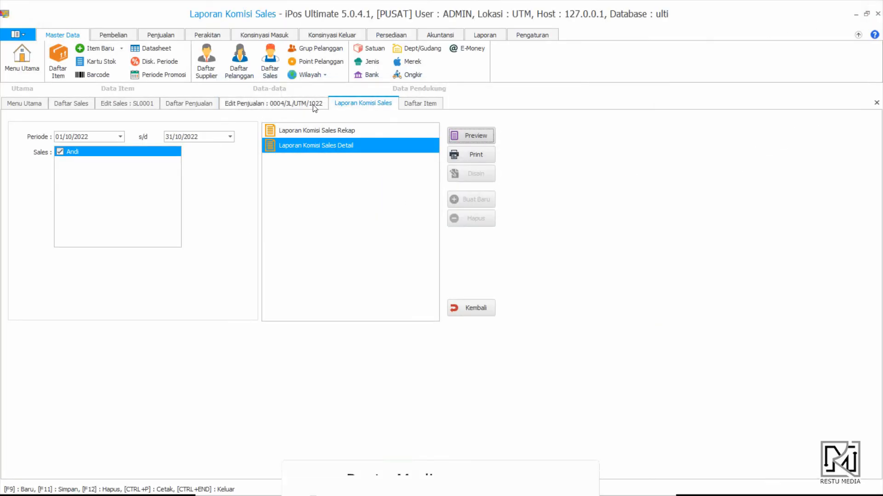
# Switch the salesperson's Penjualan Netto commission from Prosentase to Nominal and save the record.
pyautogui.click(294, 104)
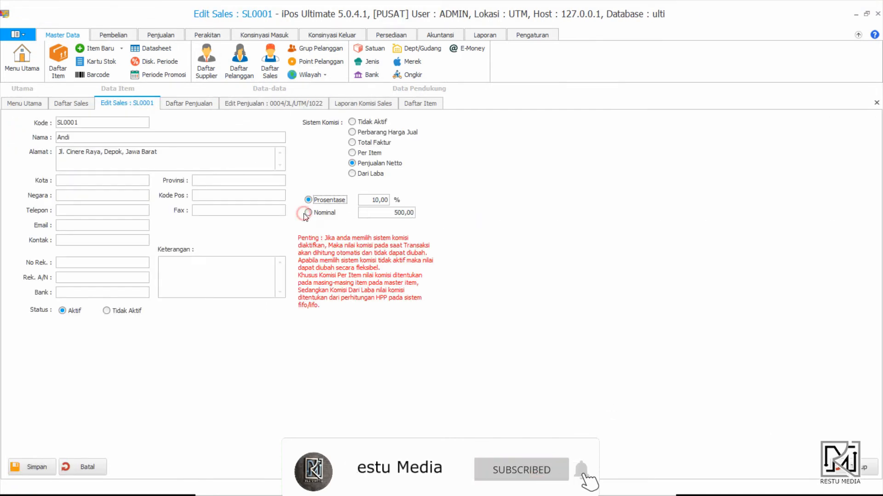
pyautogui.click(308, 212)
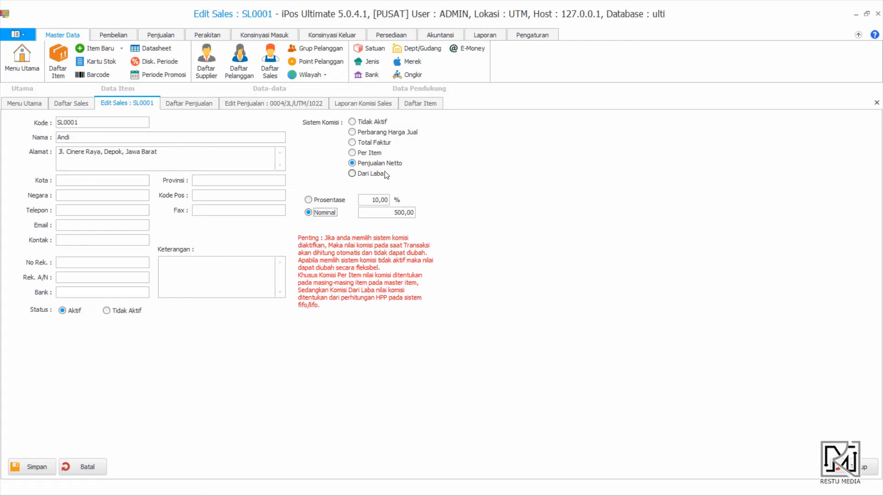
pyautogui.click(386, 216)
pyautogui.click(34, 464)
pyautogui.click(477, 292)
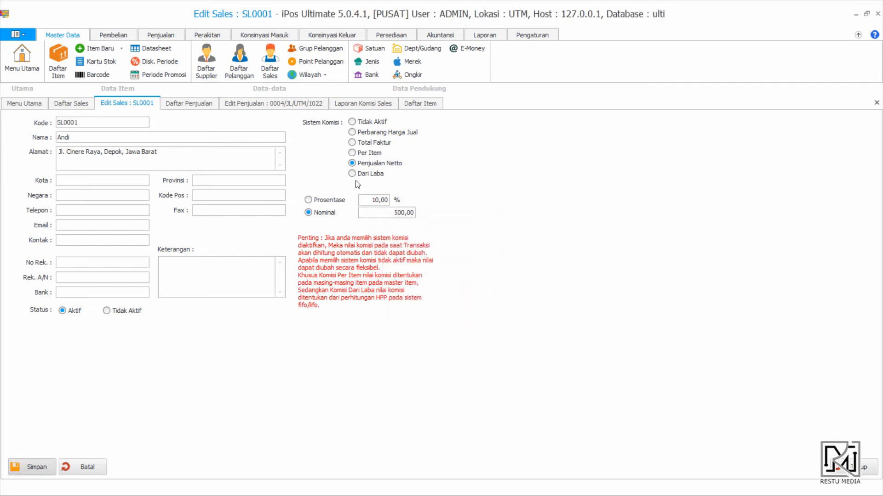
# Clear the salesperson on the latest sale and assign the same salesperson again.
pyautogui.click(271, 104)
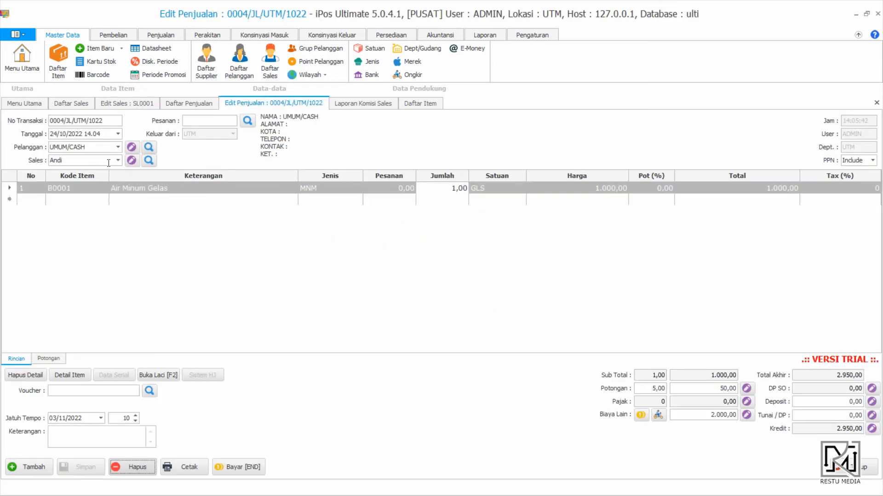
pyautogui.click(118, 160)
pyautogui.click(103, 182)
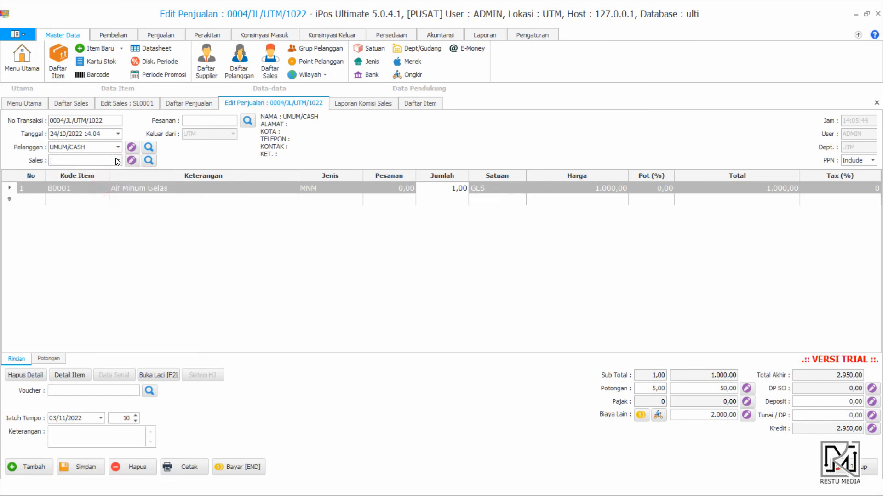
pyautogui.click(117, 161)
pyautogui.click(93, 189)
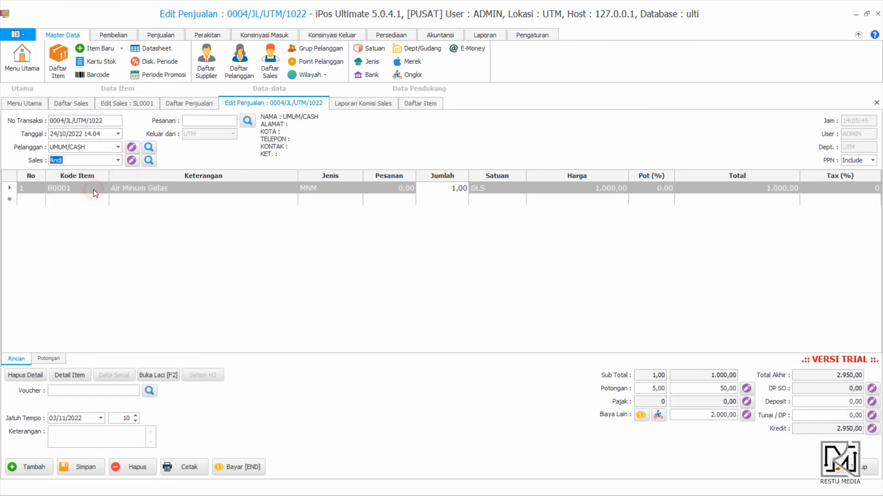
# Save the sale and preview the Laporan Komisi Sales Detail report to check the nominal net-sales commission.
pyautogui.click(87, 462)
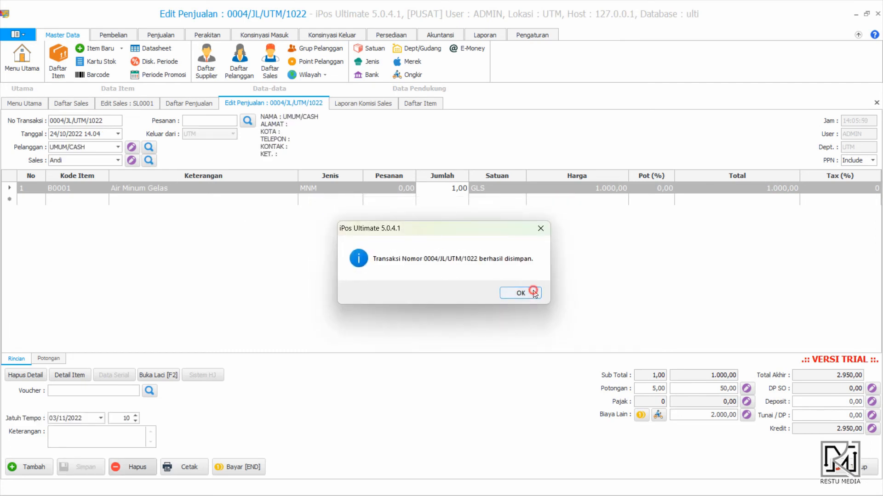
pyautogui.click(533, 293)
pyautogui.click(376, 103)
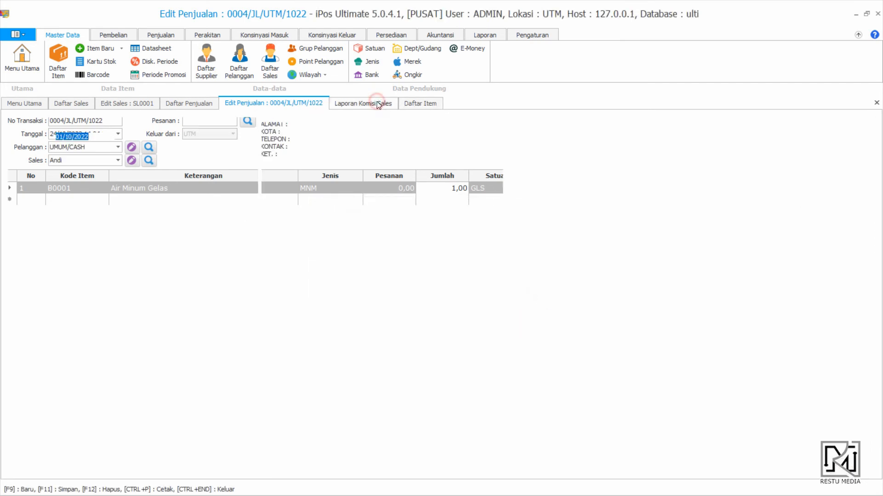
pyautogui.click(475, 137)
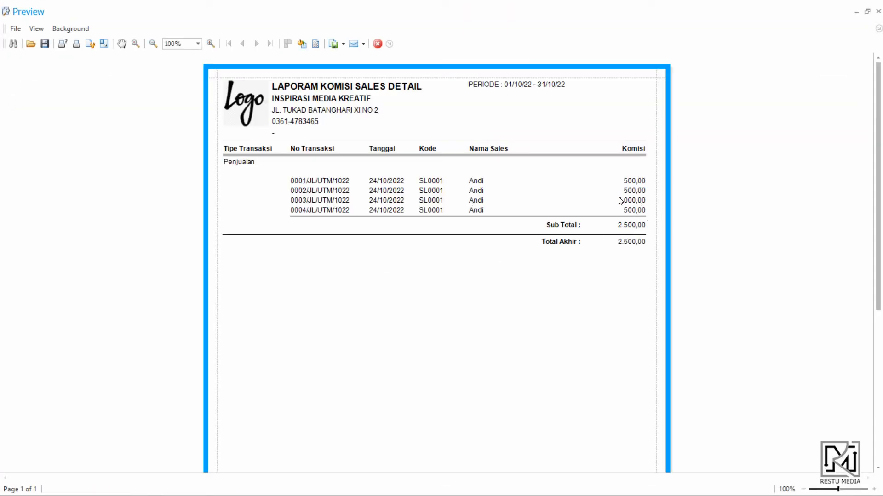
pyautogui.click(878, 12)
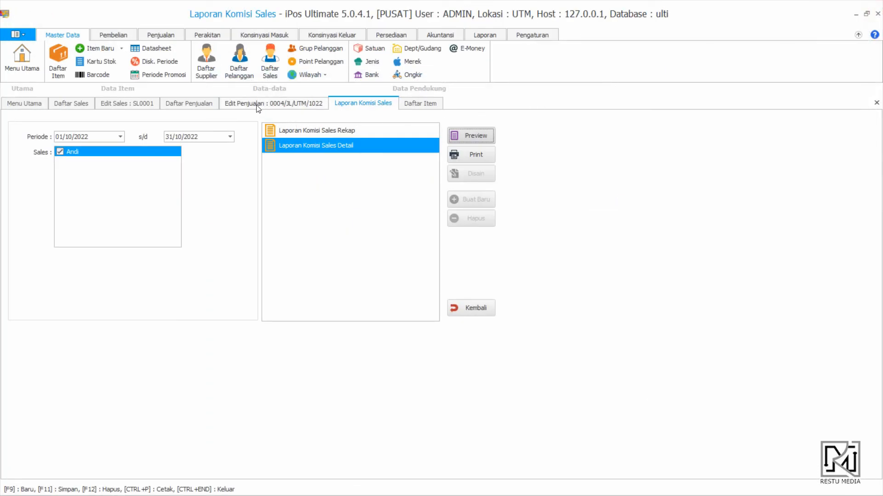
# Set the salesperson's commission system to Dari Laba using Prosentase at 10,00 % and save the record.
pyautogui.click(115, 104)
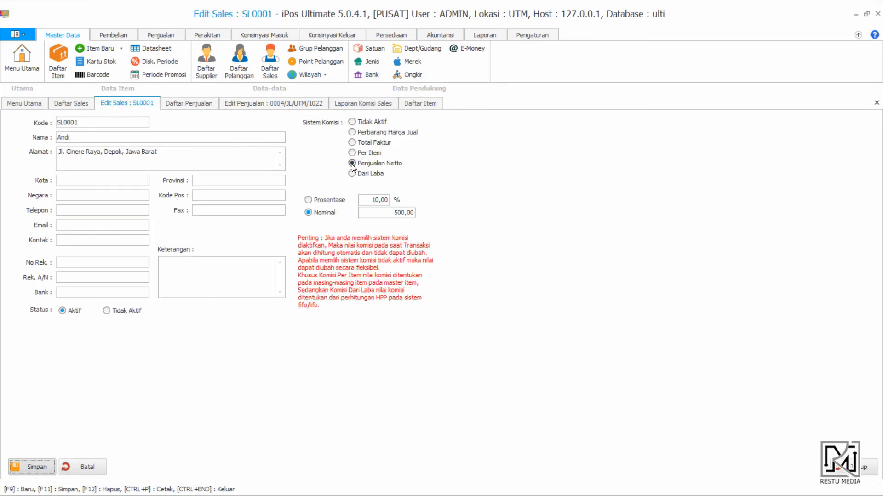
pyautogui.click(352, 174)
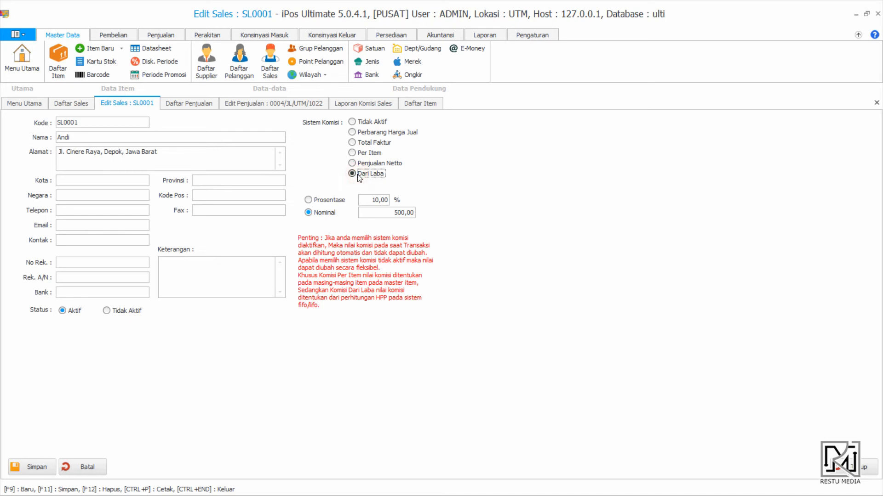
pyautogui.click(308, 201)
pyautogui.click(370, 201)
pyautogui.click(38, 460)
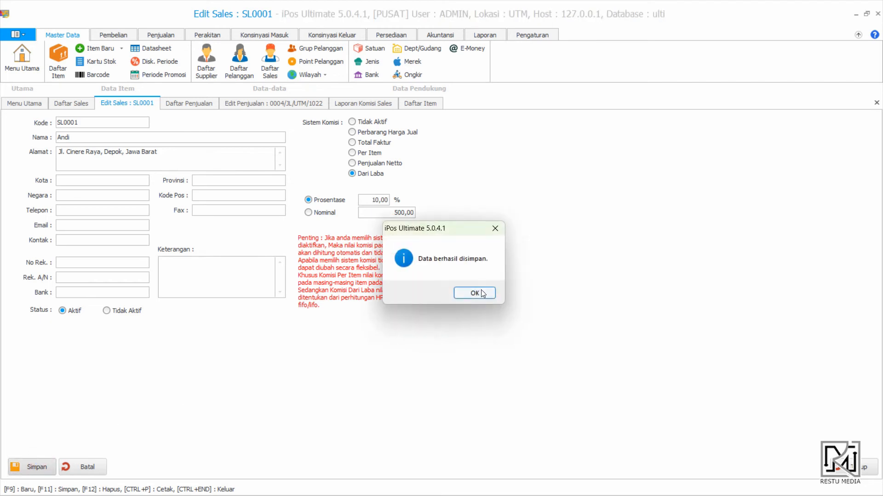
pyautogui.click(482, 294)
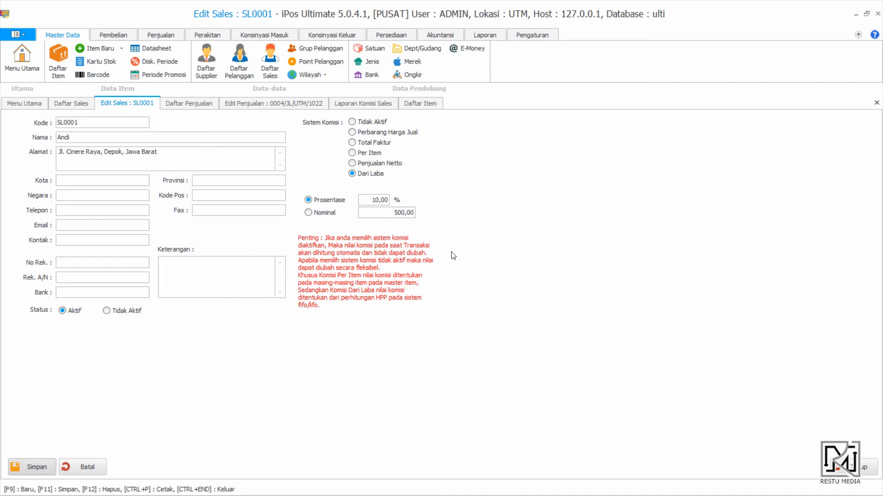
# Start a new sales transaction and select UMUM/CASH as the customer.
pyautogui.click(277, 106)
pyautogui.click(39, 468)
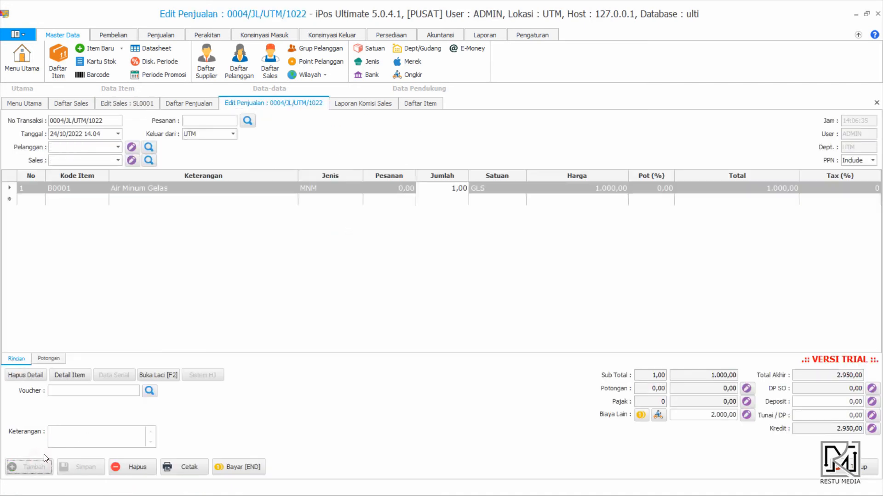
pyautogui.click(119, 147)
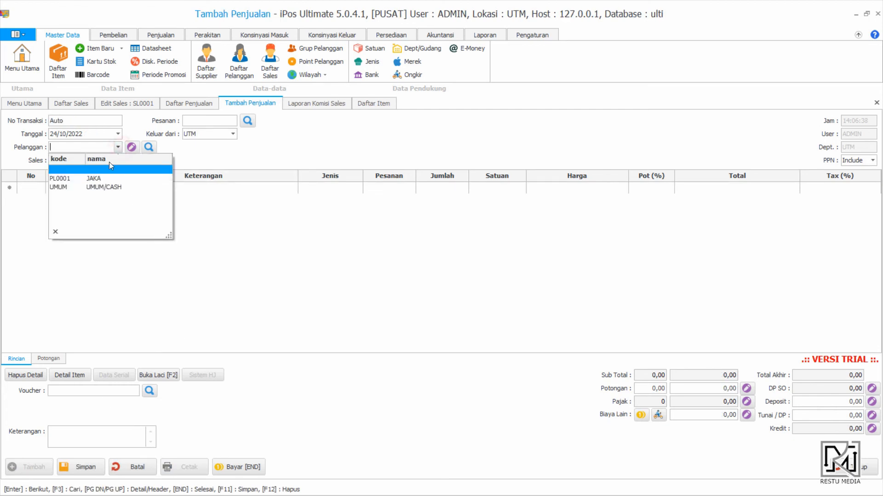
pyautogui.click(101, 183)
# Add one Air Minum Gelas to the sale, leave the salesperson empty, and save the transaction past the activation check.
pyautogui.click(94, 189)
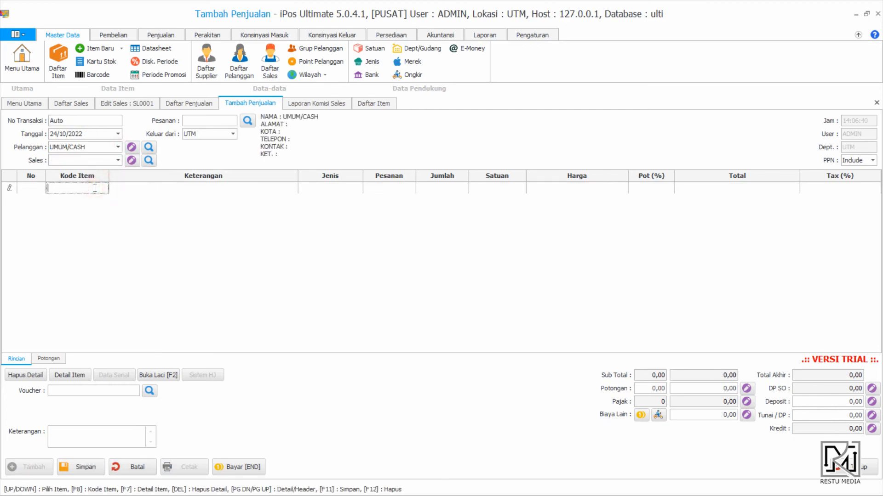
pyautogui.write('ai')
pyautogui.press('Return')
pyautogui.click(430, 216)
pyautogui.press('Return')
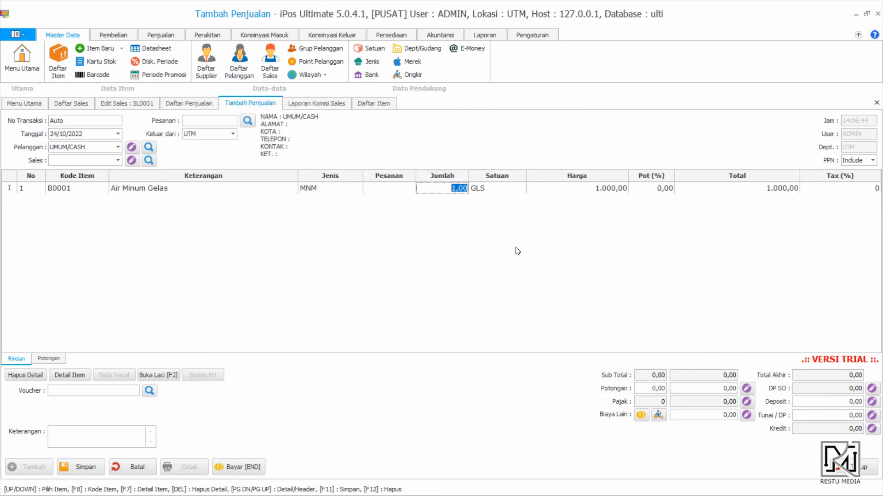
pyautogui.press('Return')
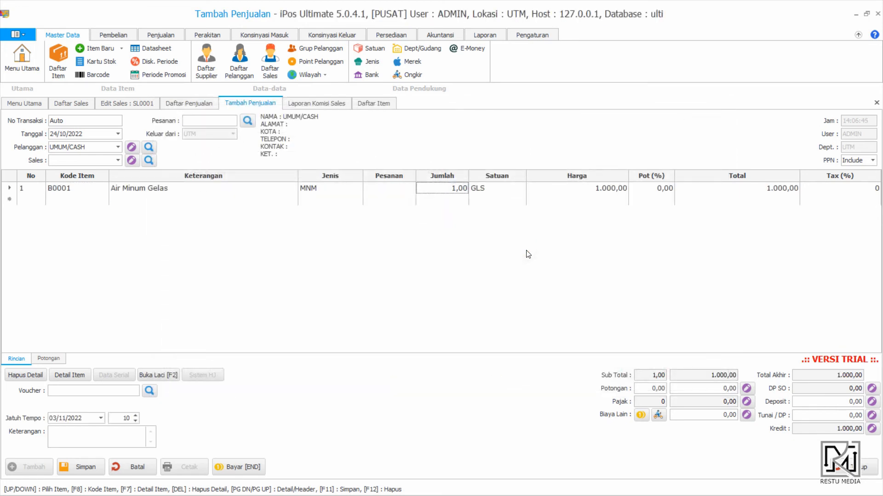
pyautogui.click(87, 472)
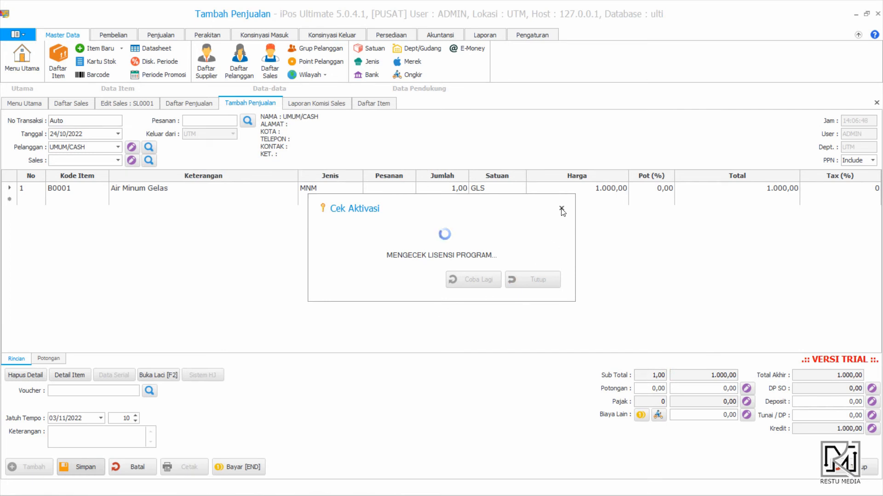
pyautogui.click(561, 209)
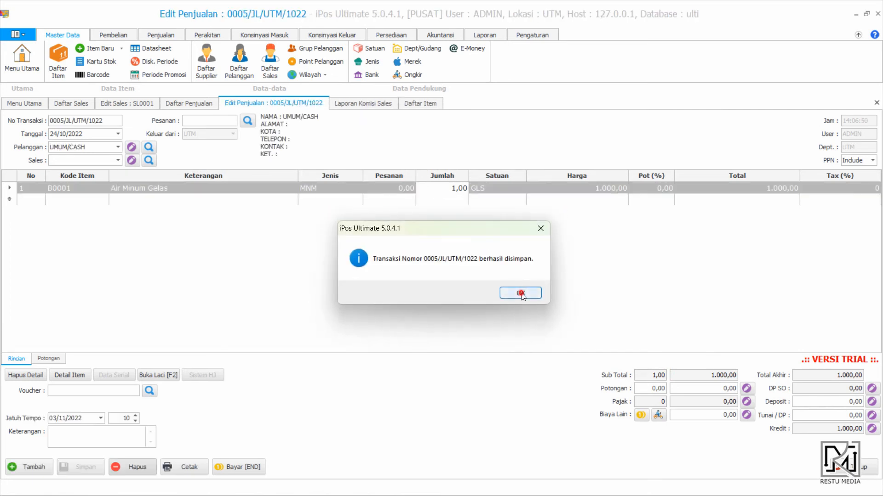
pyautogui.click(520, 293)
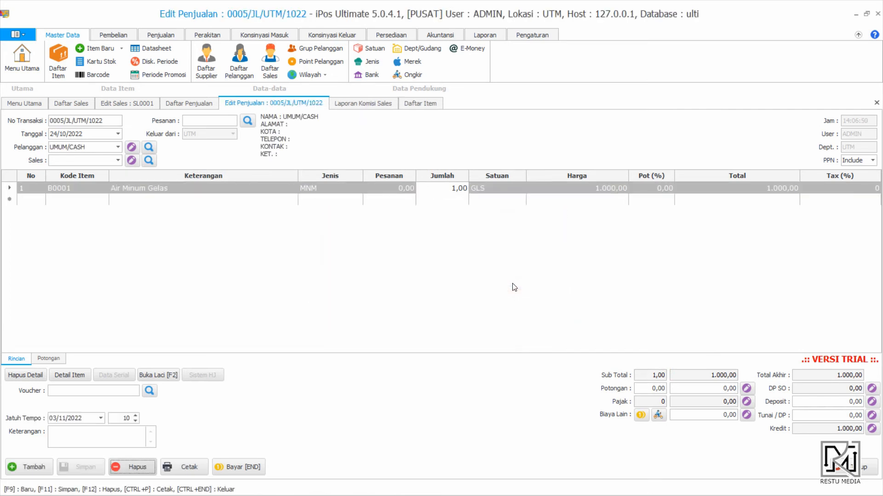
# Preview the Laporan Komisi Sales Detail report twice to look for the new sale's commission.
pyautogui.click(373, 106)
pyautogui.click(480, 137)
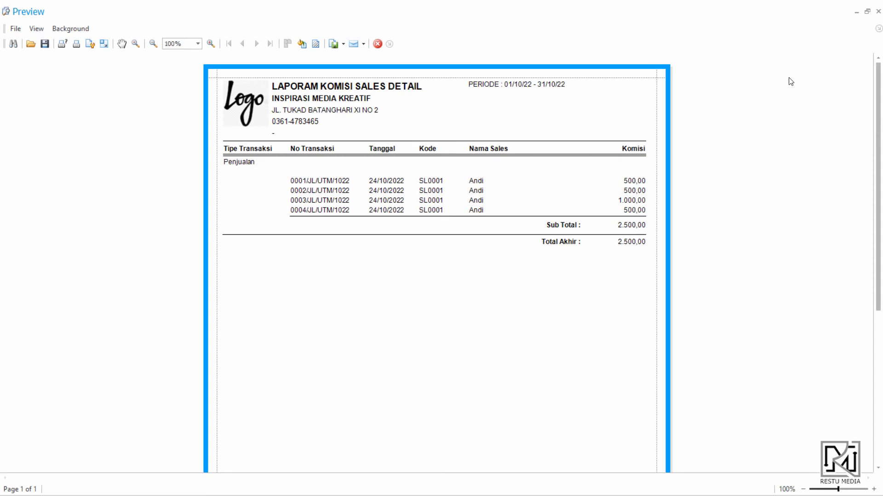
pyautogui.click(878, 11)
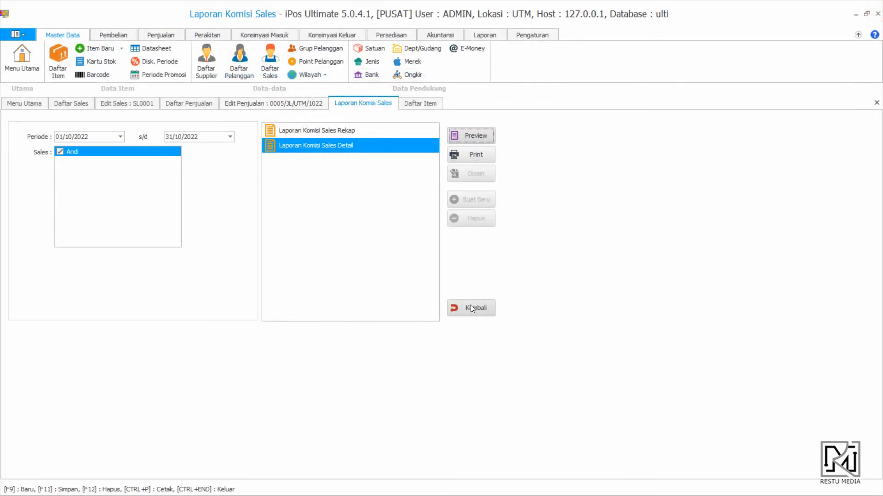
pyautogui.click(476, 137)
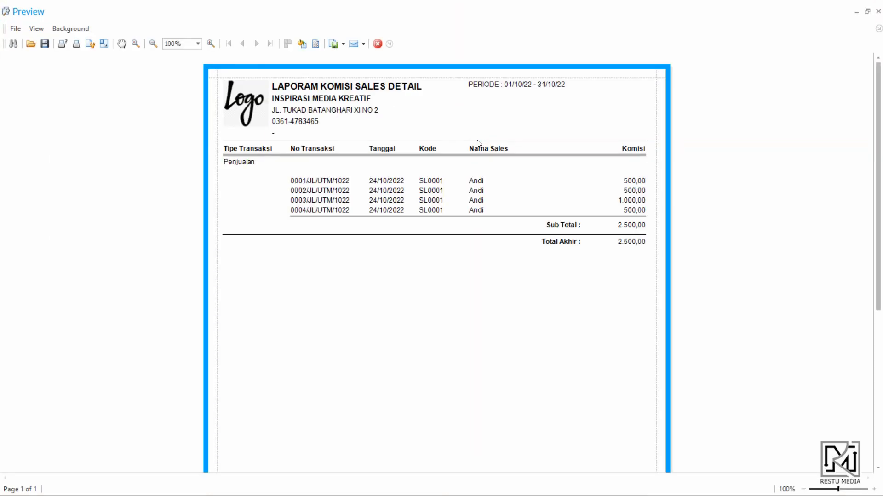
pyautogui.click(878, 11)
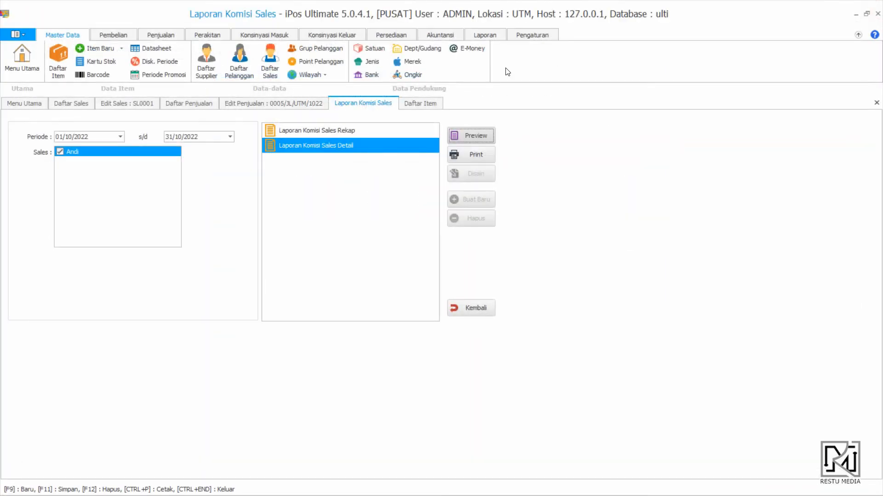
# Close and reopen the Laporan Komisi Sales report form, and preview the Laporan Komisi Sales Detail report.
pyautogui.click(477, 307)
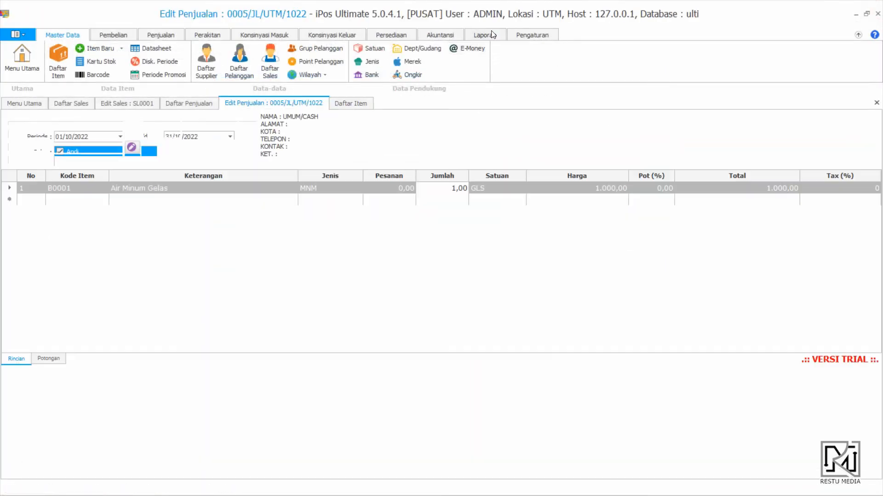
pyautogui.click(484, 35)
pyautogui.click(68, 76)
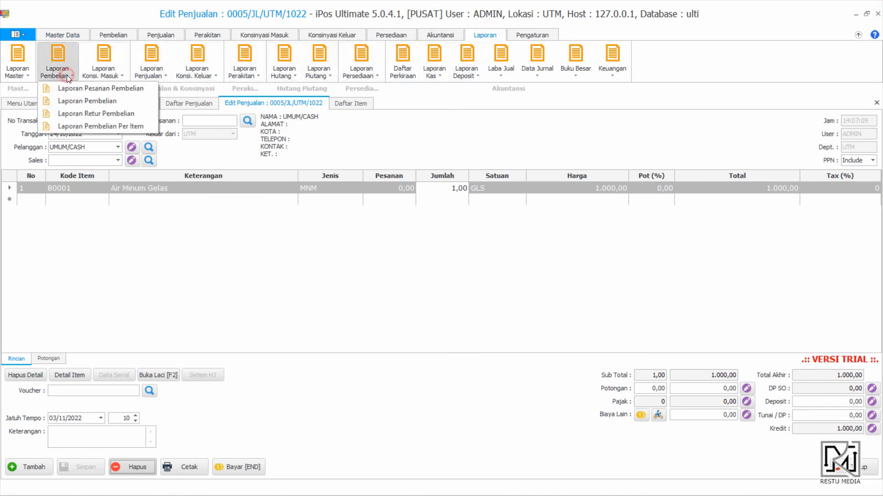
pyautogui.click(170, 78)
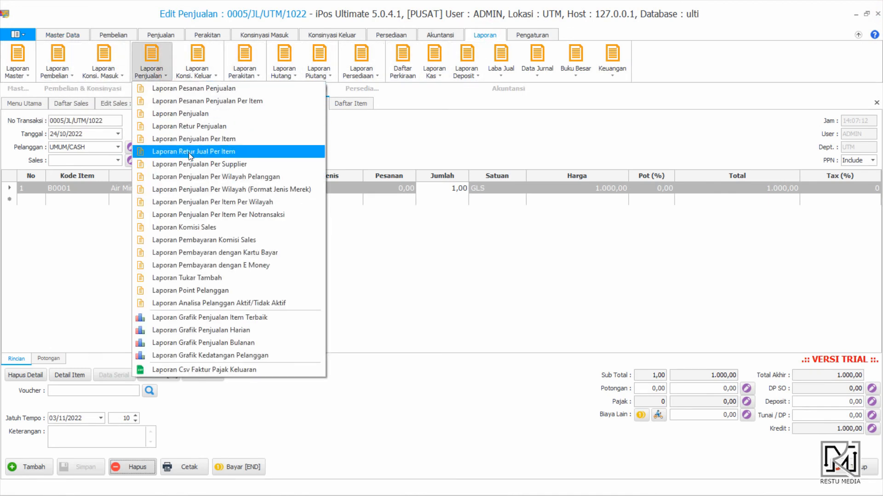
pyautogui.click(200, 229)
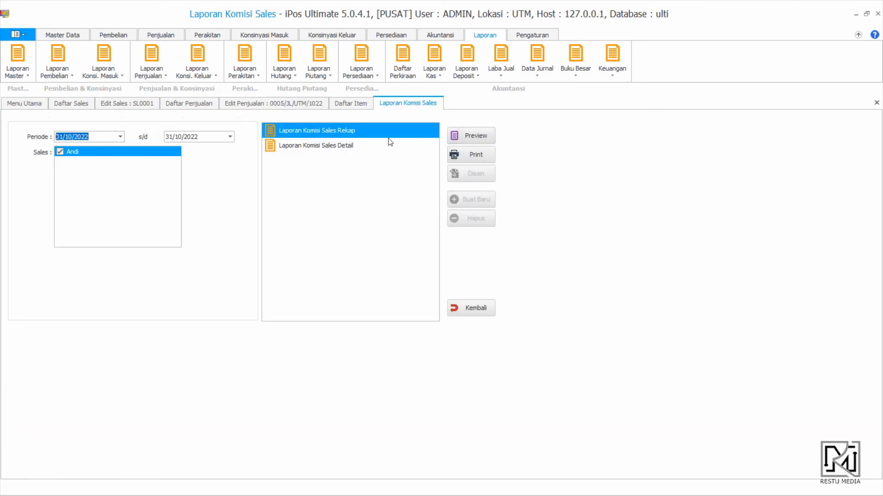
pyautogui.click(379, 146)
pyautogui.click(467, 135)
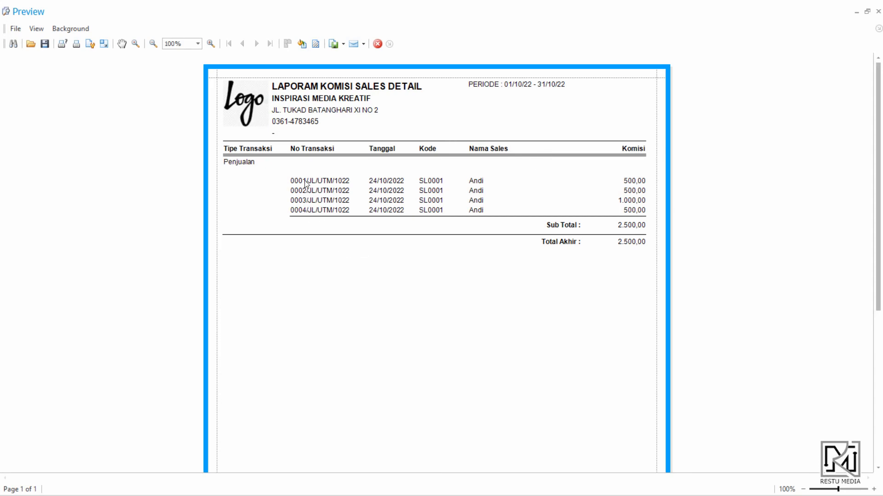
pyautogui.click(878, 11)
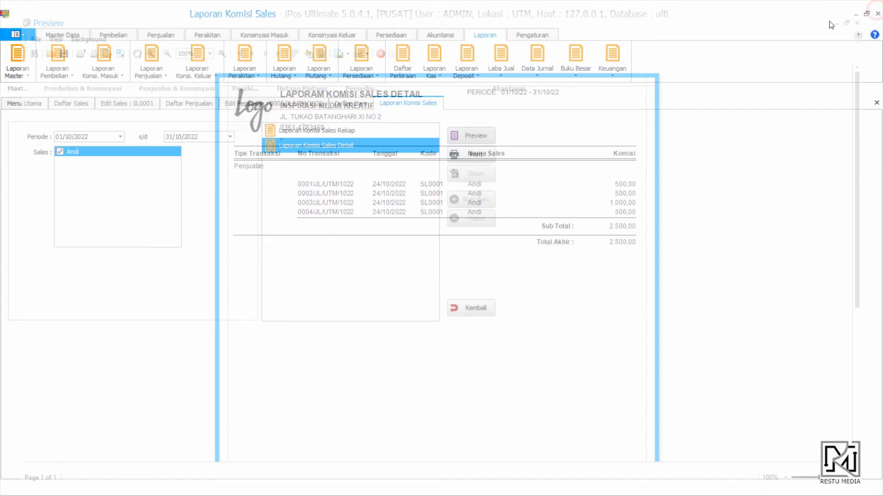
# Delete the two oldest sales, timed 13.55.56 and 13.59.30 on 24/10/2022, from the Daftar Penjualan list.
pyautogui.click(162, 35)
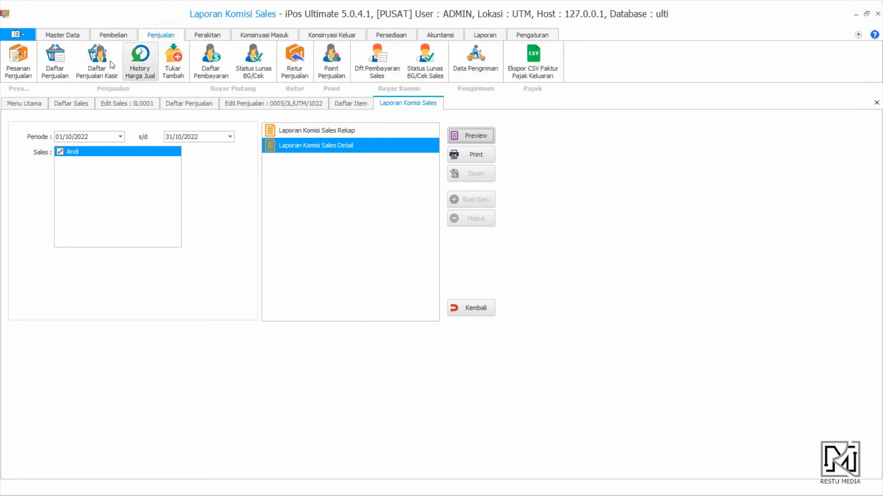
pyautogui.click(61, 67)
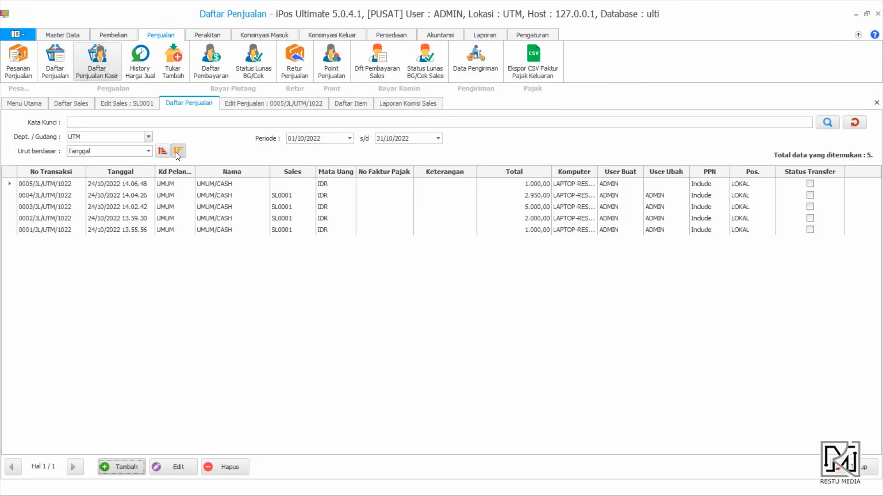
pyautogui.click(122, 230)
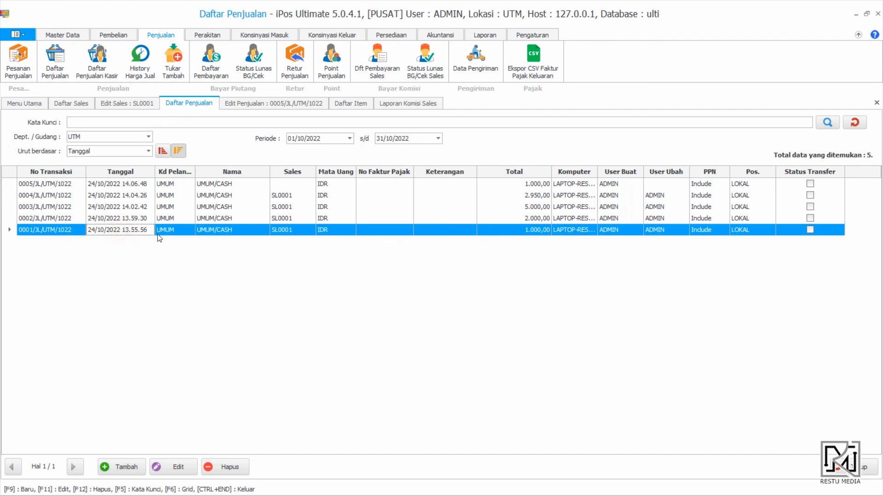
pyautogui.click(232, 469)
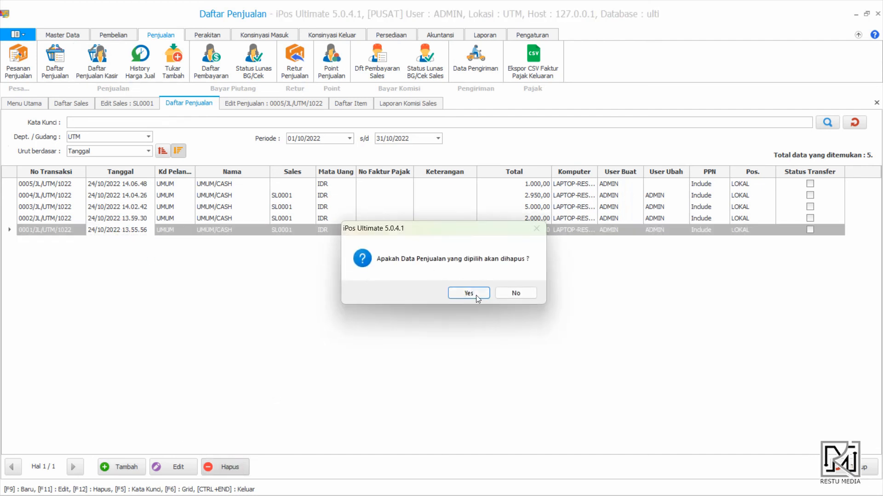
pyautogui.click(477, 295)
pyautogui.click(118, 220)
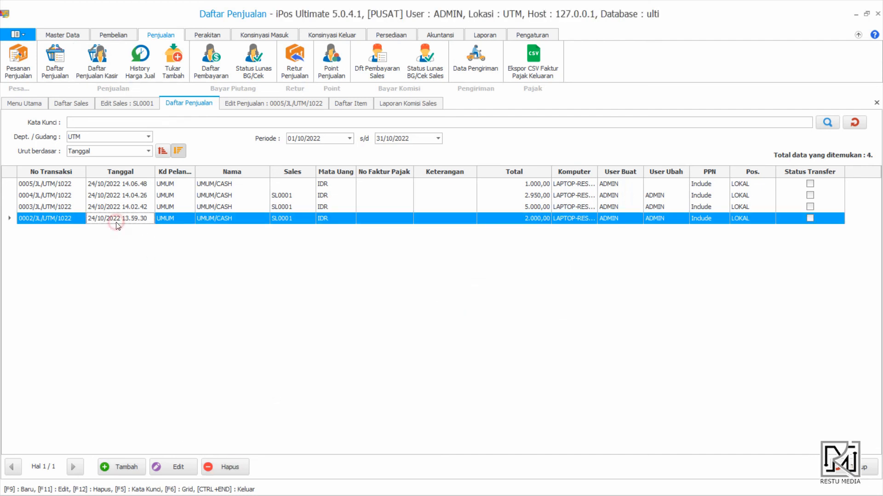
pyautogui.click(229, 467)
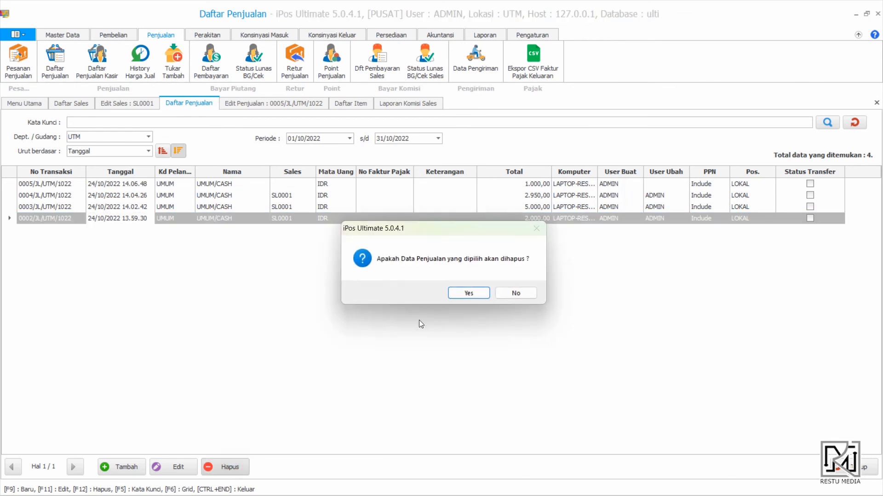
pyautogui.click(471, 294)
# Preview the Laporan Komisi Sales Detail report to check the commissions after deleting the two oldest sales.
pyautogui.click(390, 104)
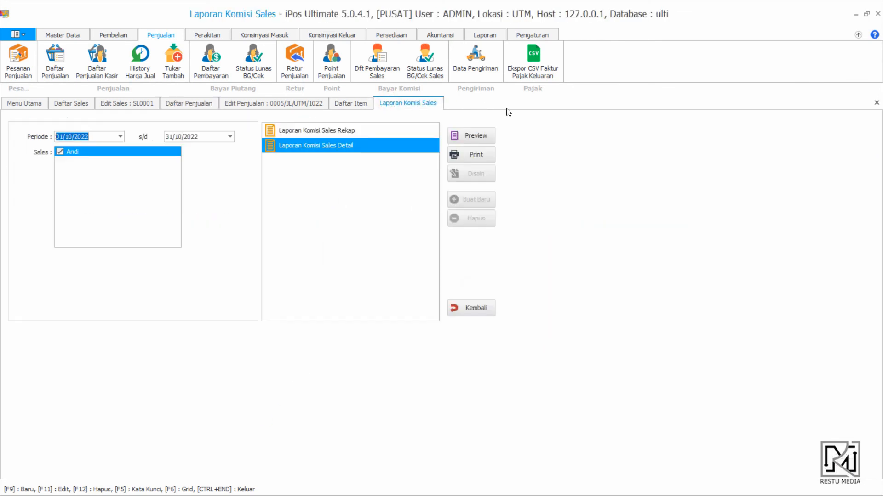
pyautogui.click(485, 137)
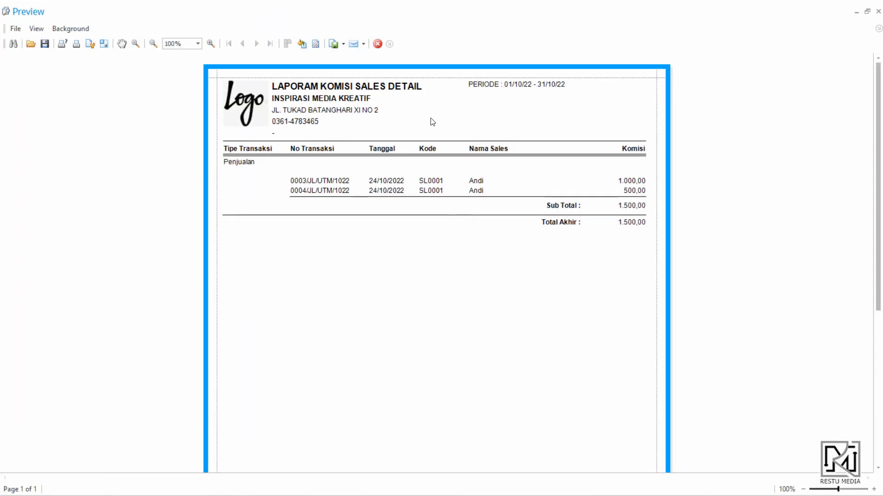
pyautogui.click(879, 13)
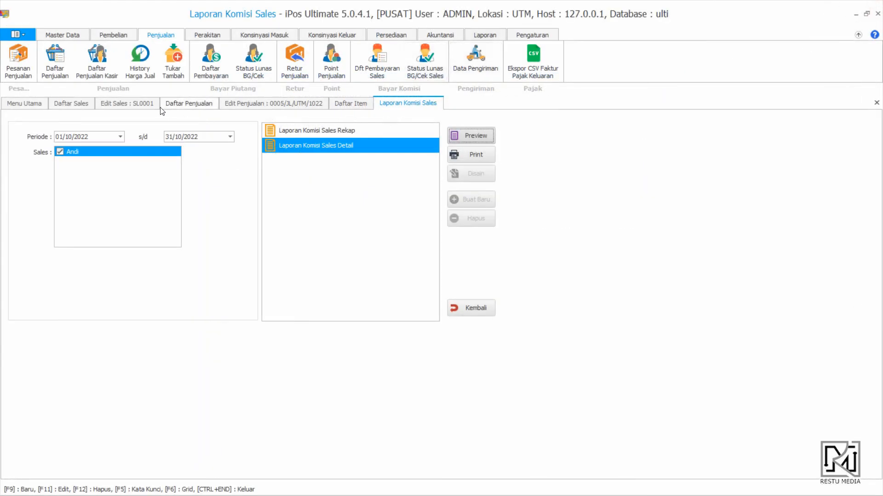
# Assign the only listed salesperson to the open Air Minum Gelas sale and save the transaction.
pyautogui.click(138, 105)
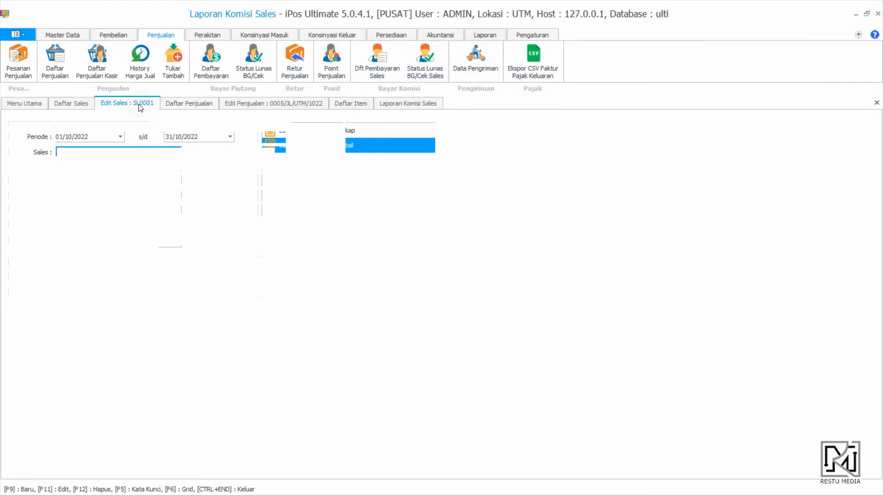
pyautogui.click(273, 105)
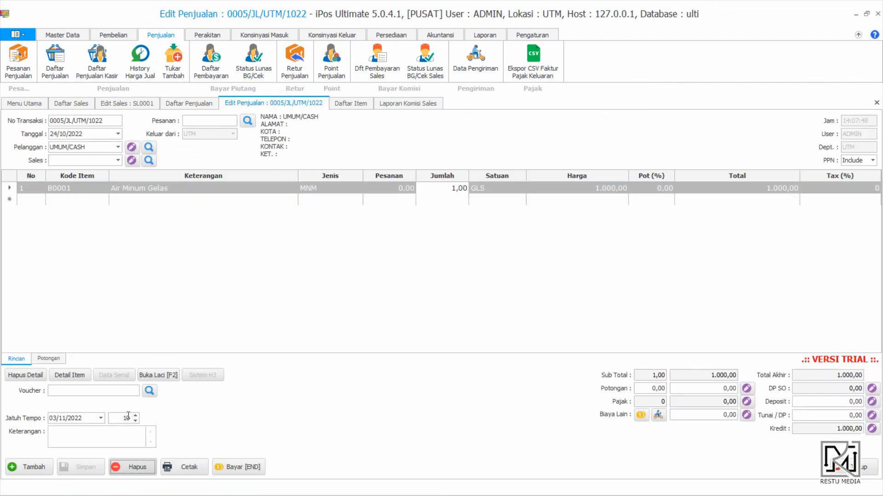
pyautogui.click(118, 161)
pyautogui.click(93, 192)
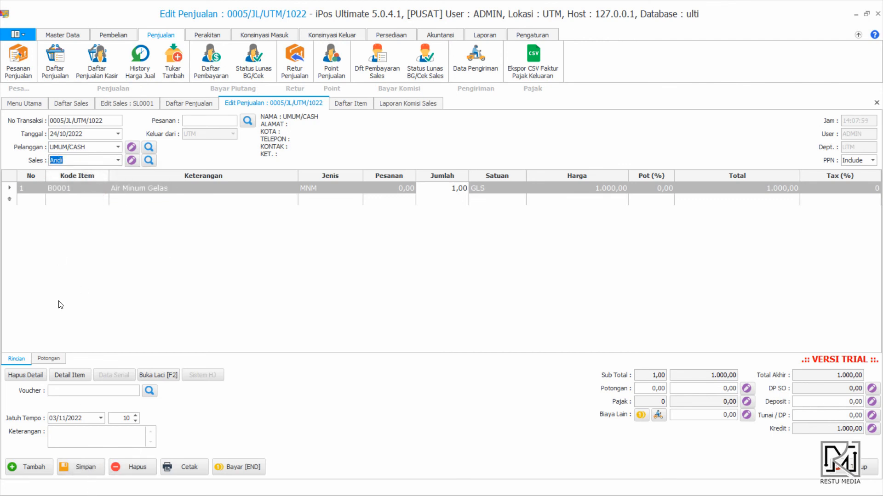
pyautogui.click(84, 468)
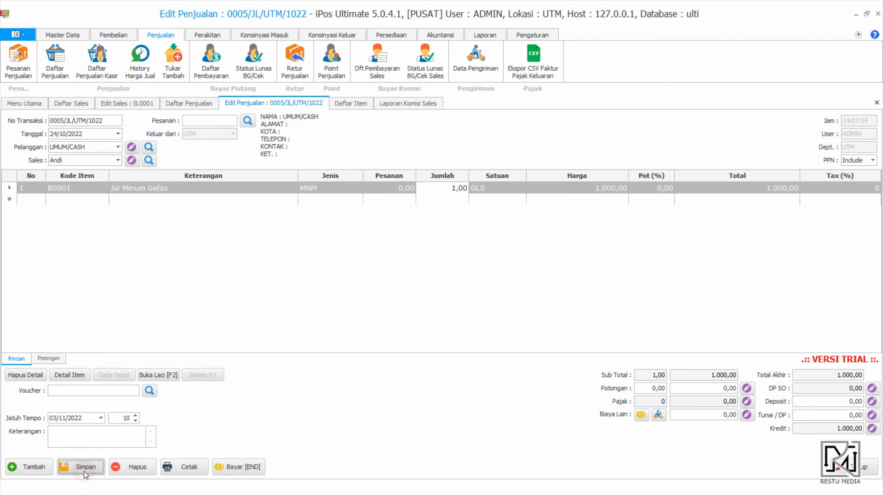
pyautogui.click(561, 209)
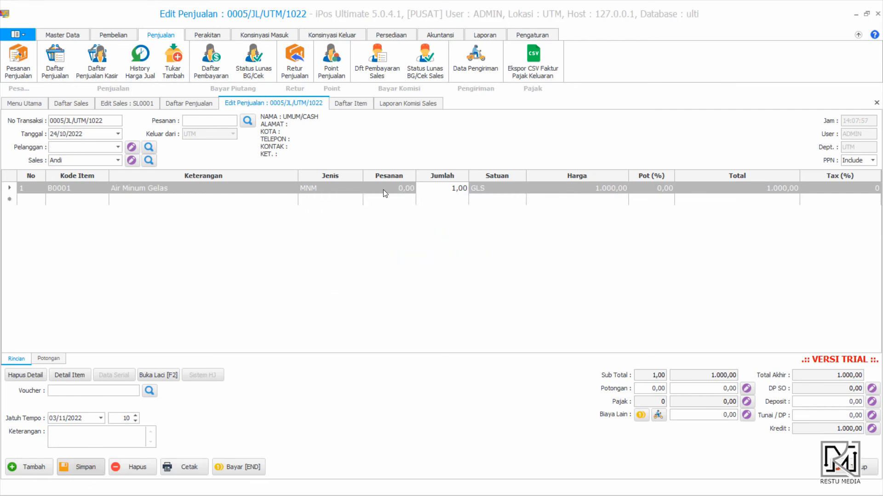
pyautogui.click(527, 294)
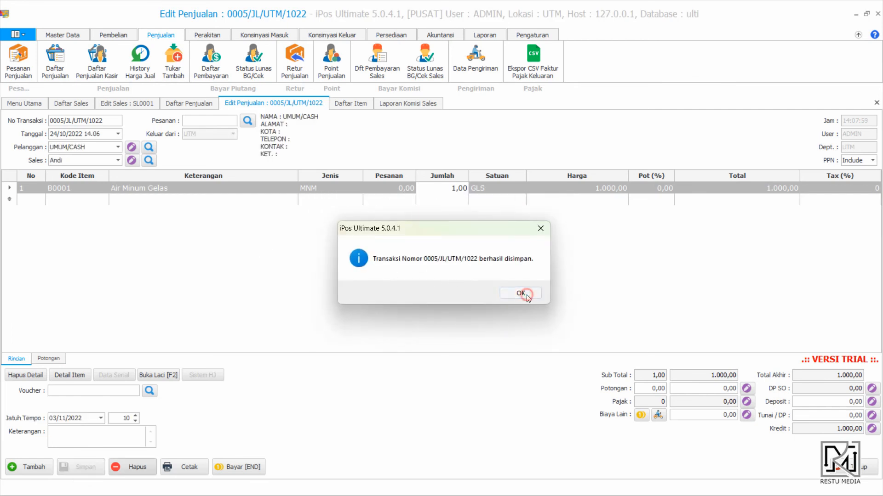
# Preview the Laporan Komisi Sales Detail report to check the commission on the resaved sale.
pyautogui.click(423, 104)
pyautogui.click(476, 137)
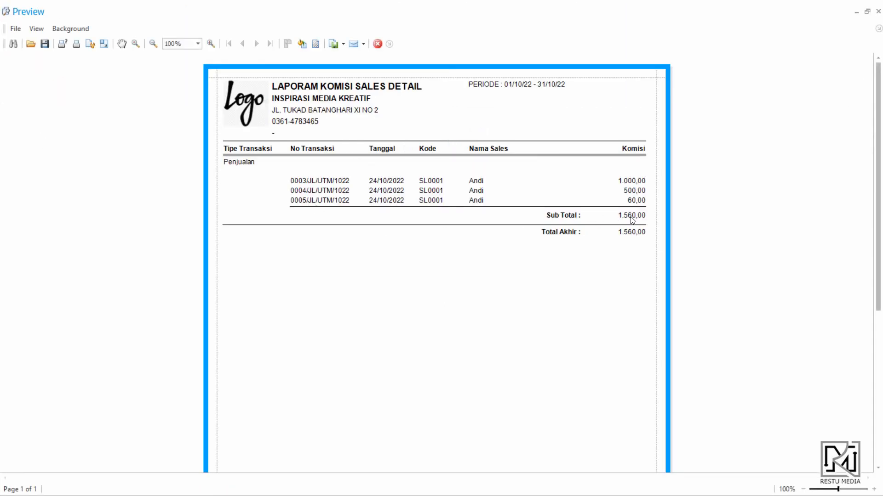
pyautogui.click(878, 11)
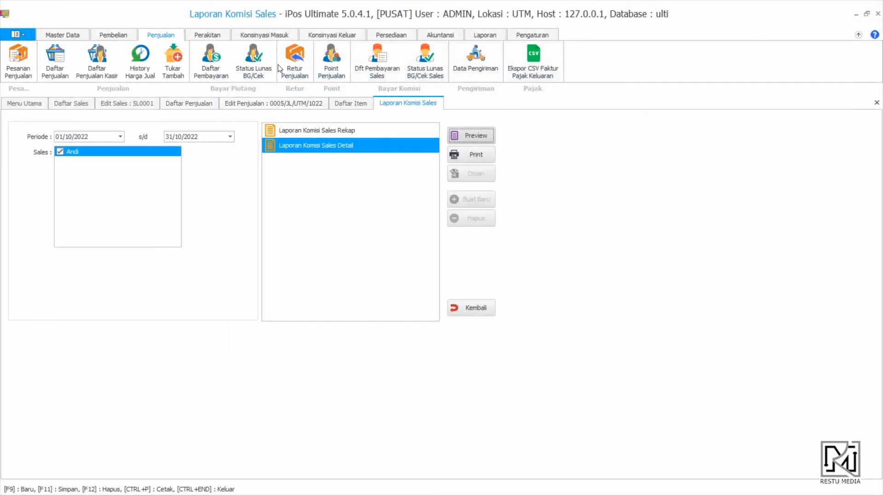
# Open the Laba Jual report form and choose Laporan Laba Kotor Jual Rekap Harian.
pyautogui.click(491, 38)
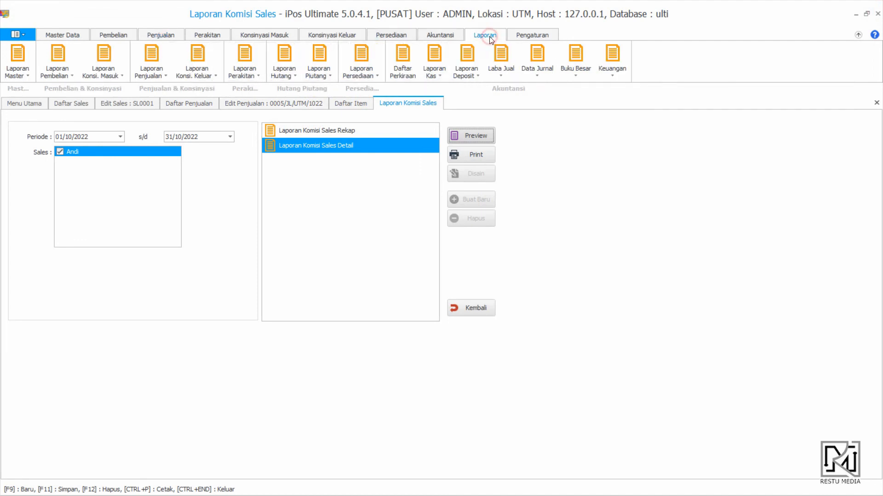
pyautogui.click(503, 76)
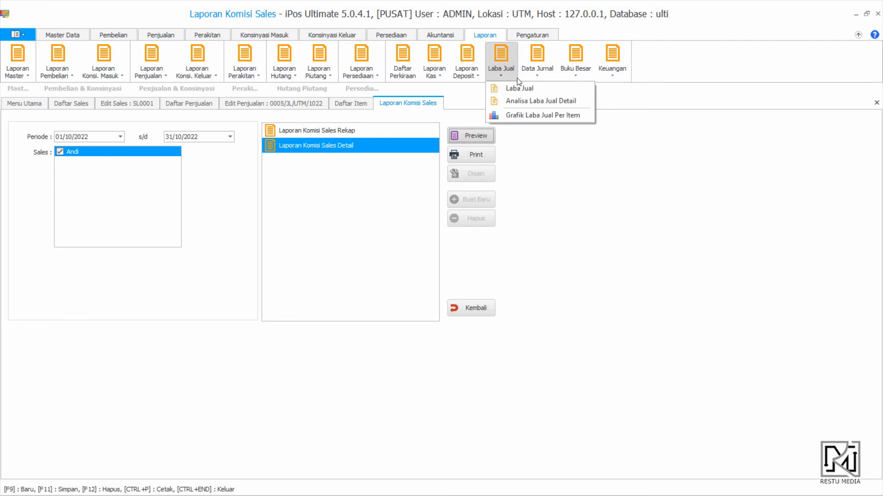
pyautogui.click(522, 88)
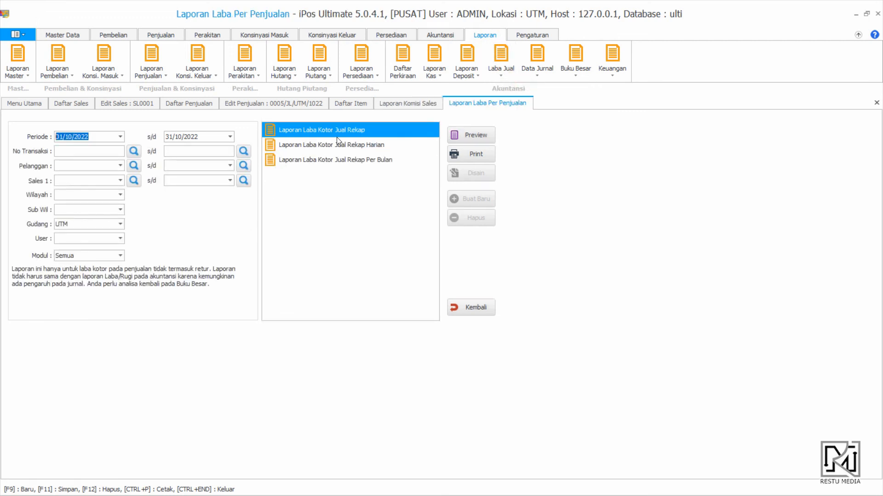
pyautogui.click(363, 146)
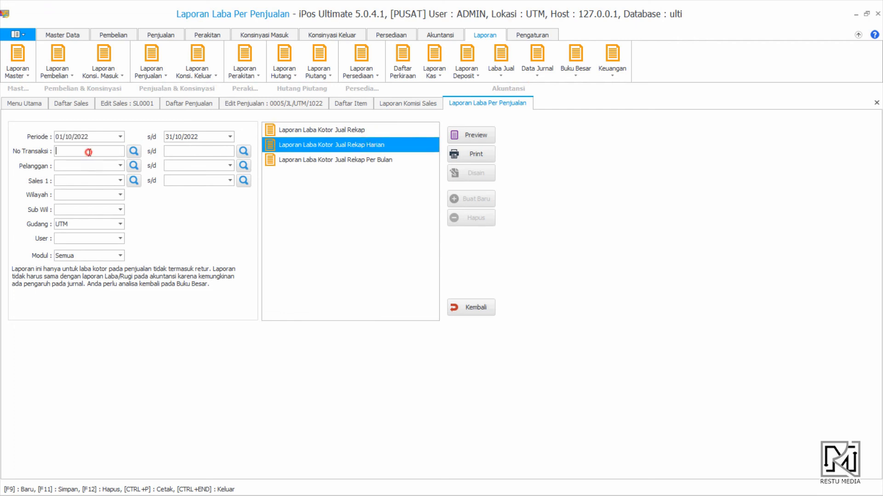
# Limit the daily gross profit report to the open sale's transaction number in both range fields, and preview it.
pyautogui.click(241, 106)
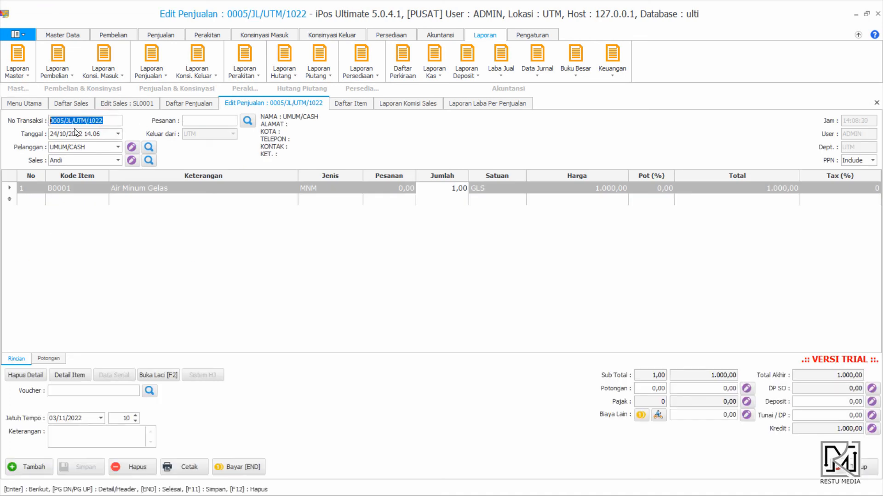
pyautogui.click(497, 103)
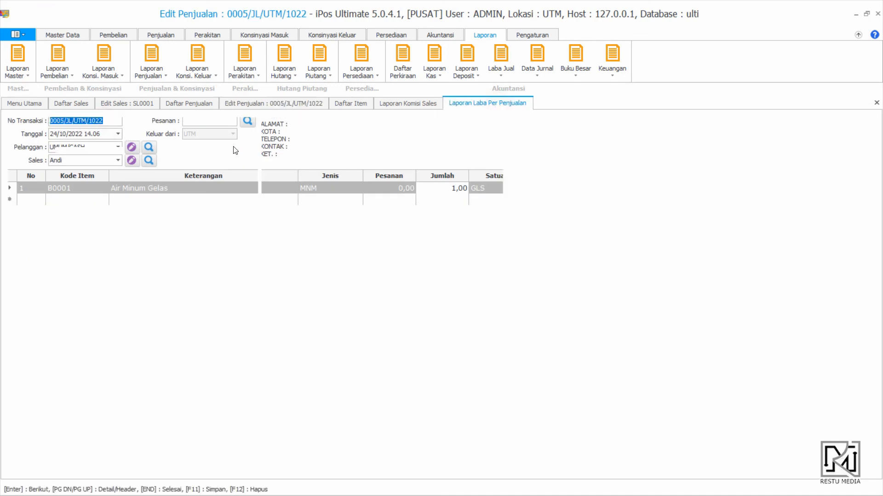
pyautogui.write('0005/JL/UTM/1022')
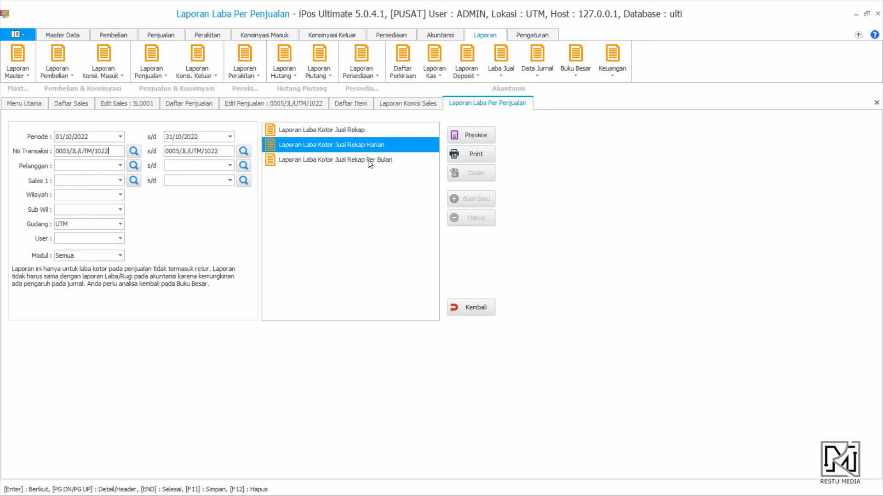
pyautogui.click(450, 137)
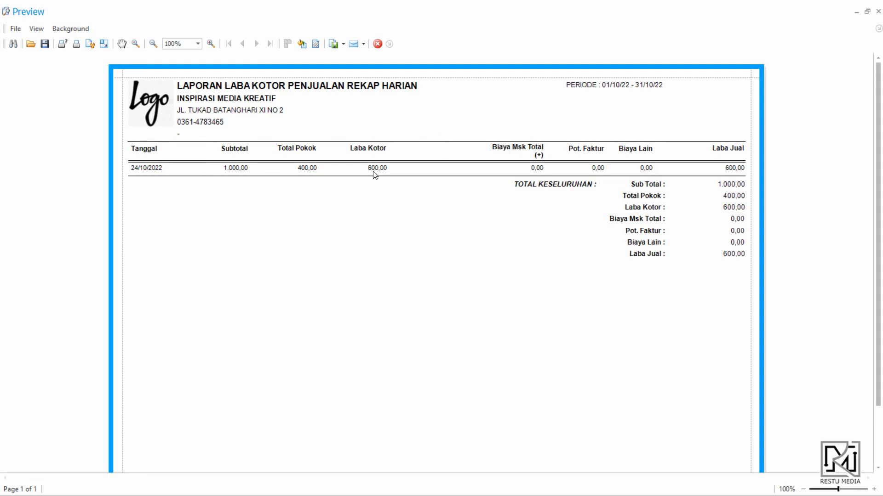
pyautogui.click(878, 11)
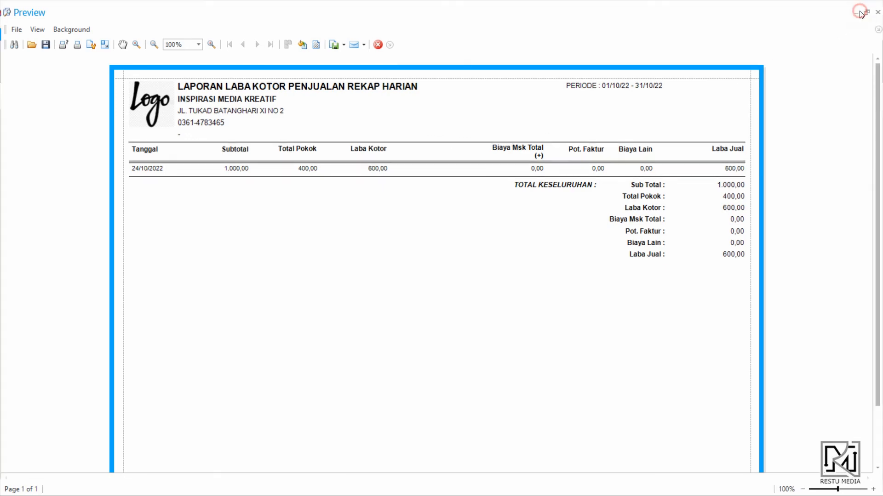
# Preview the Laporan Komisi Sales Detail report again to compare the commission with the sale's profit.
pyautogui.click(432, 104)
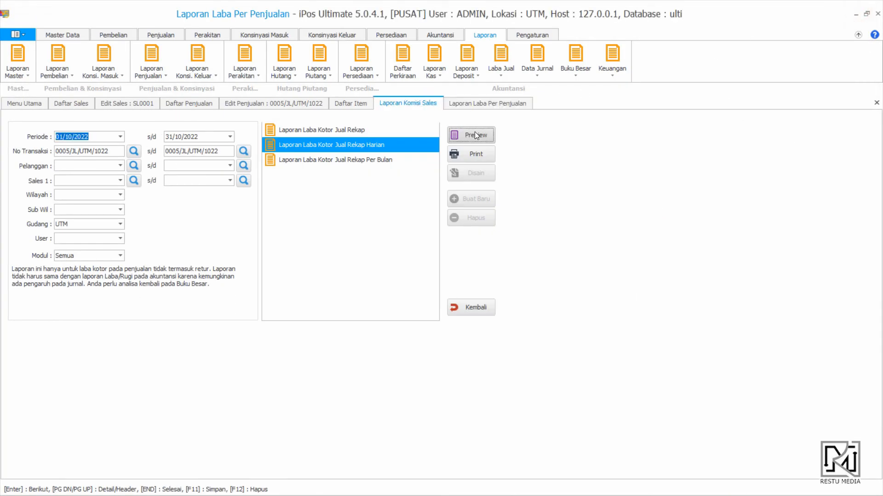
pyautogui.click(474, 135)
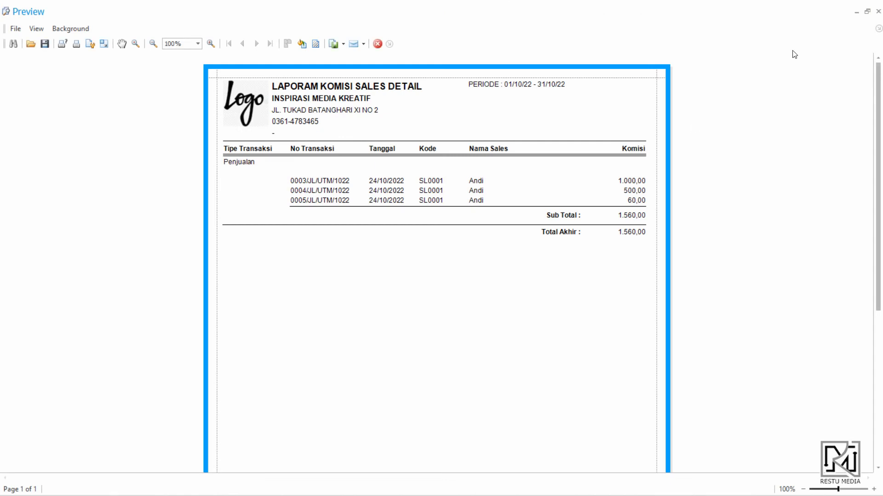
pyautogui.click(878, 11)
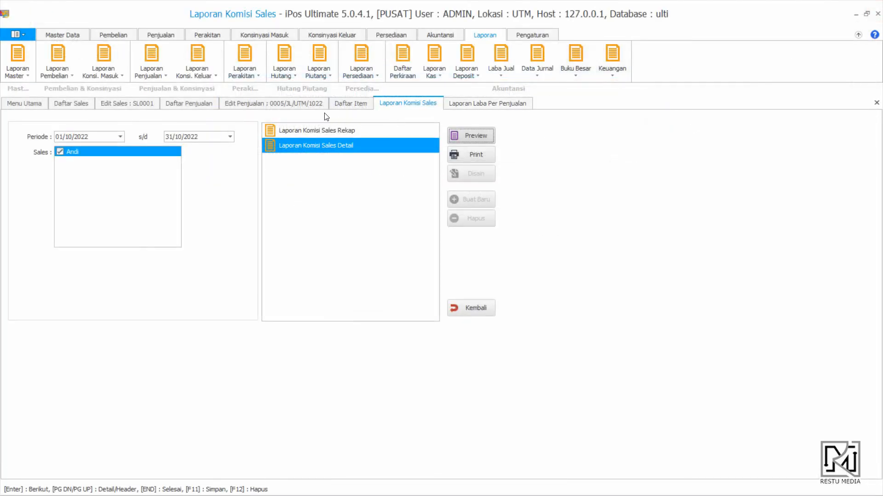
# Switch salesperson SL0001's Dari Laba commission to Nominal at 500,00, save the record, and return to the Daftar Sales list.
pyautogui.click(138, 104)
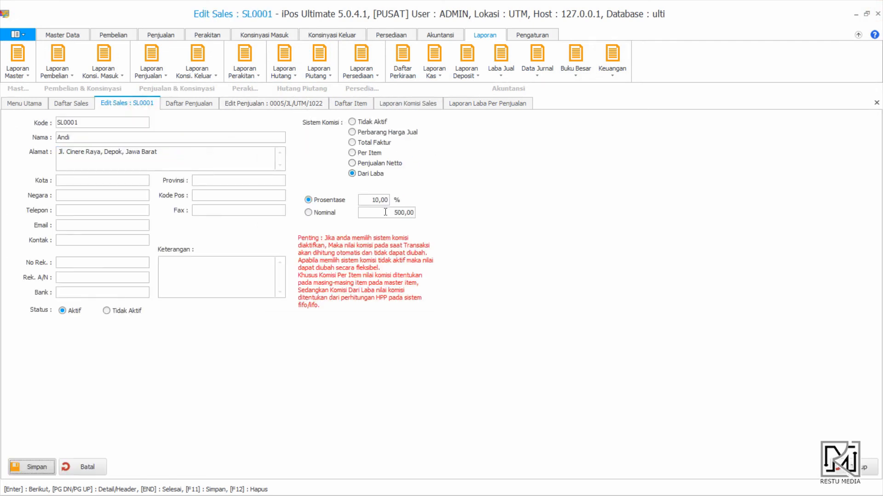
pyautogui.click(320, 214)
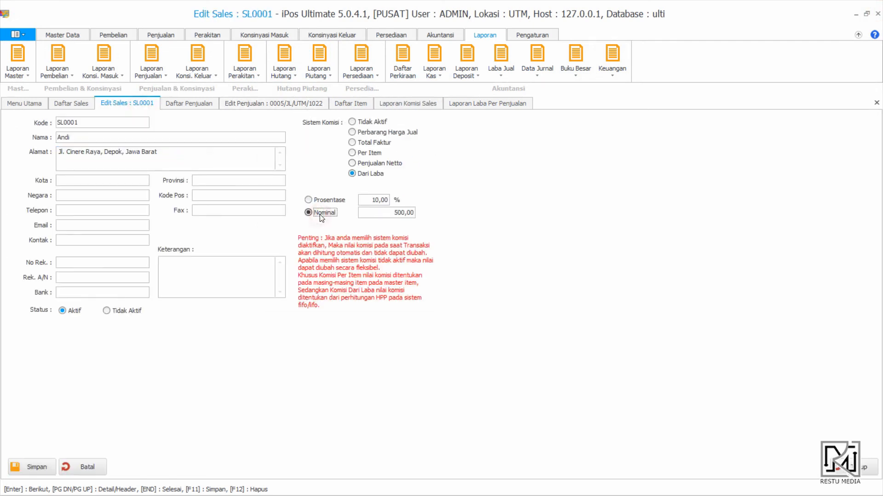
pyautogui.click(391, 213)
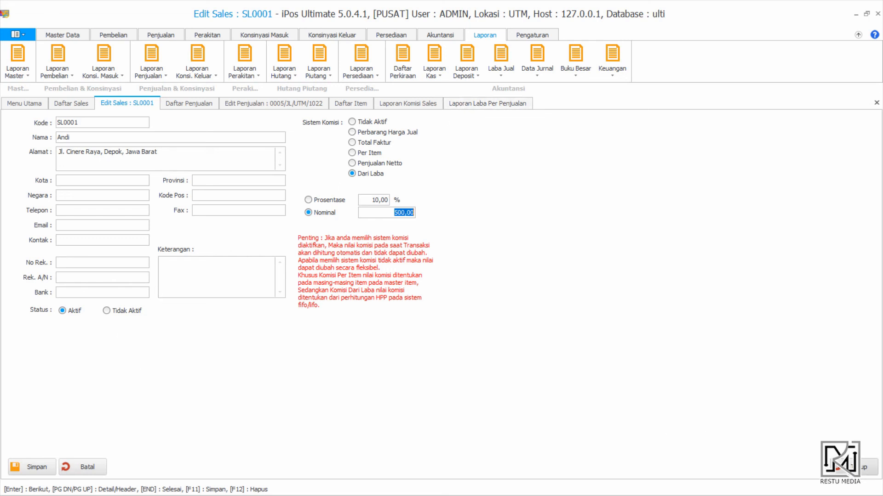
pyautogui.press('F11')
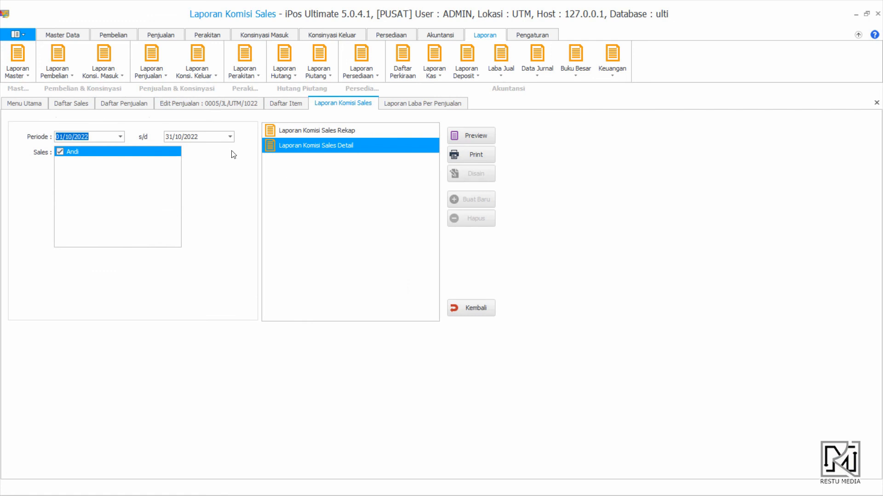
pyautogui.click(65, 34)
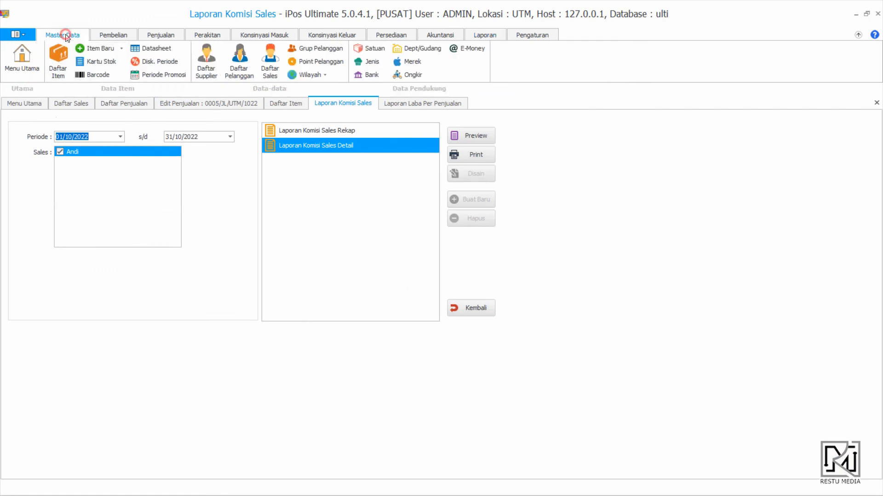
pyautogui.click(269, 67)
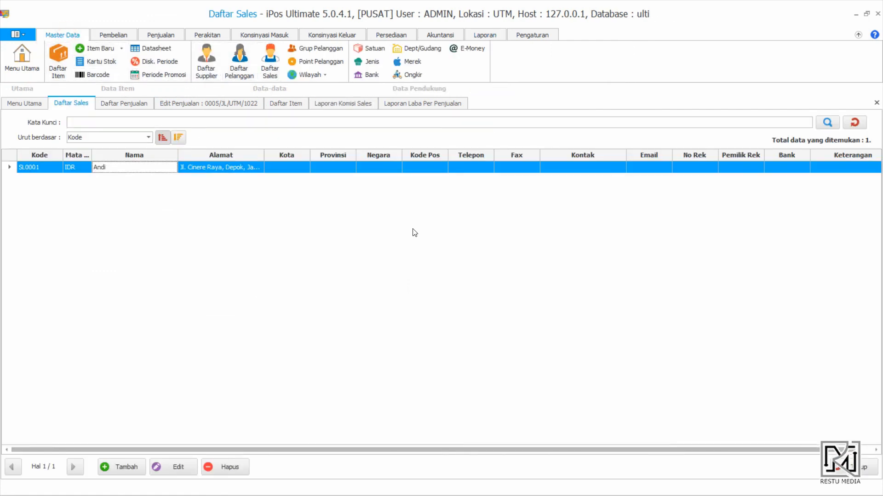